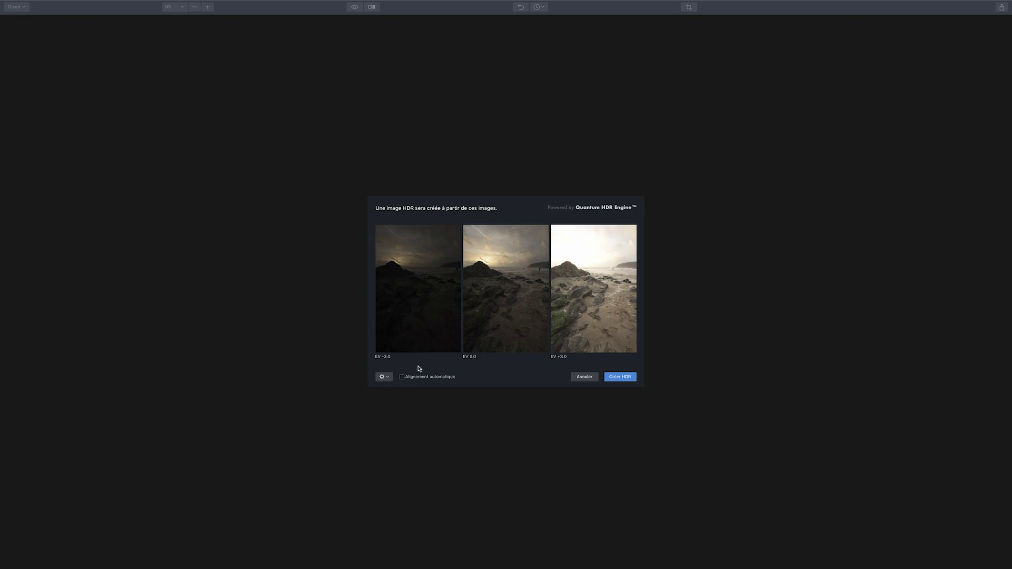
- Enable ghost reduction with the EV 0.0 image as reference and chromatic aberration reduction, and create the HDR image from the three brackets
left_click(383, 377)
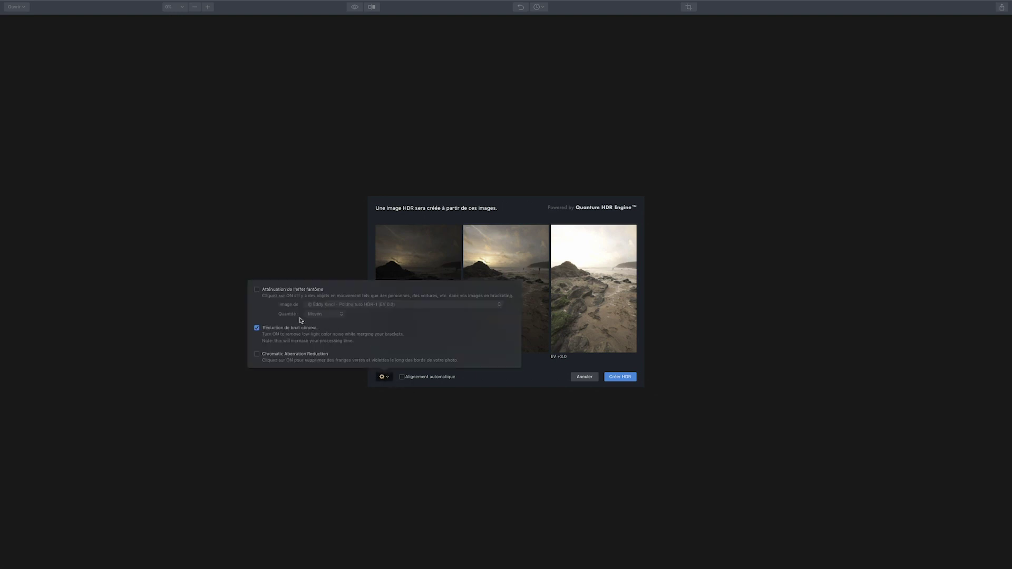
left_click(257, 290)
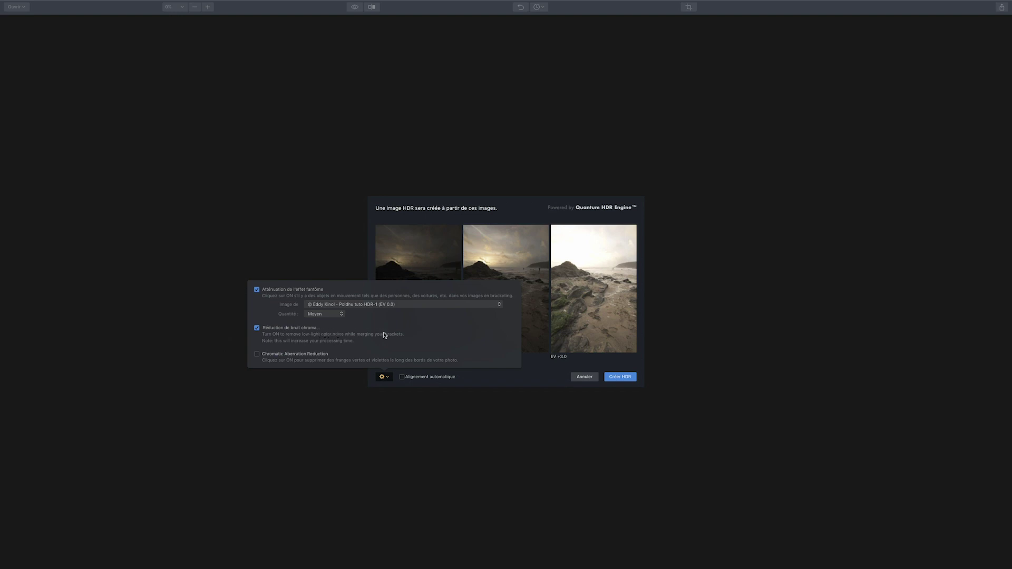
left_click(272, 354)
left_click(538, 382)
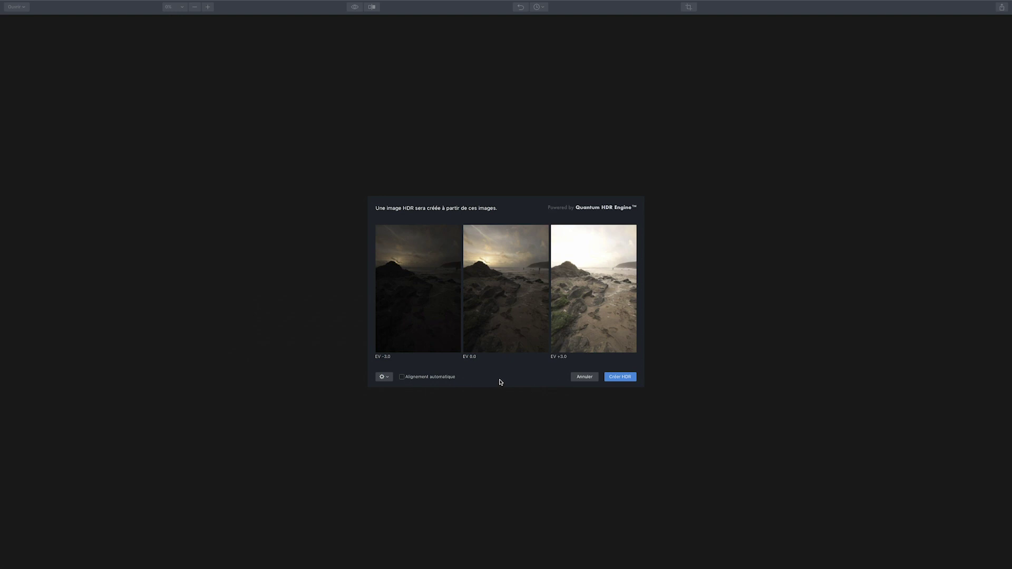
left_click(626, 378)
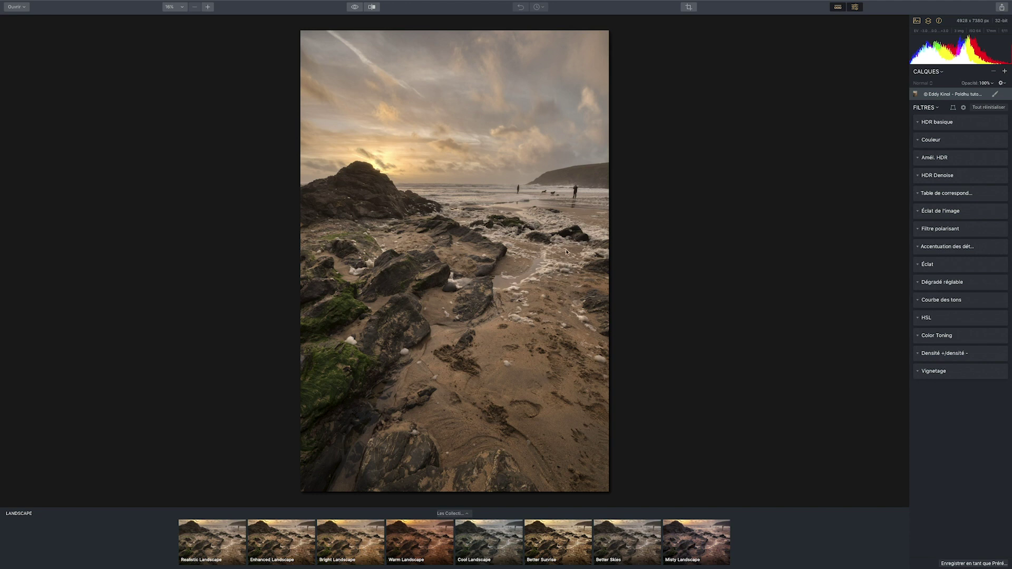
- Inspect the merged photo around the sun at 100% zoom and compare the HDR result with the original exposure
double_click(377, 174)
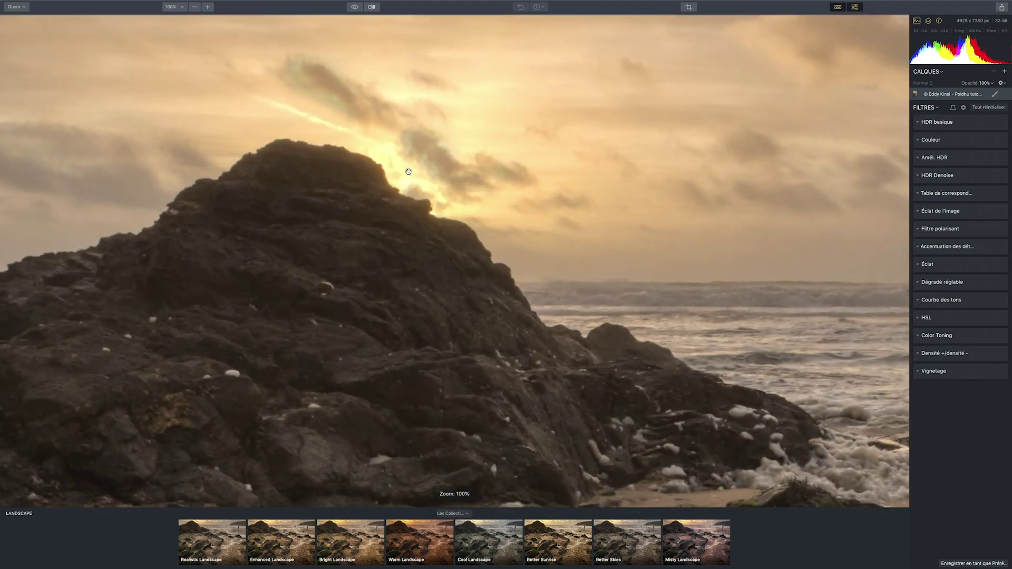
double_click(377, 166)
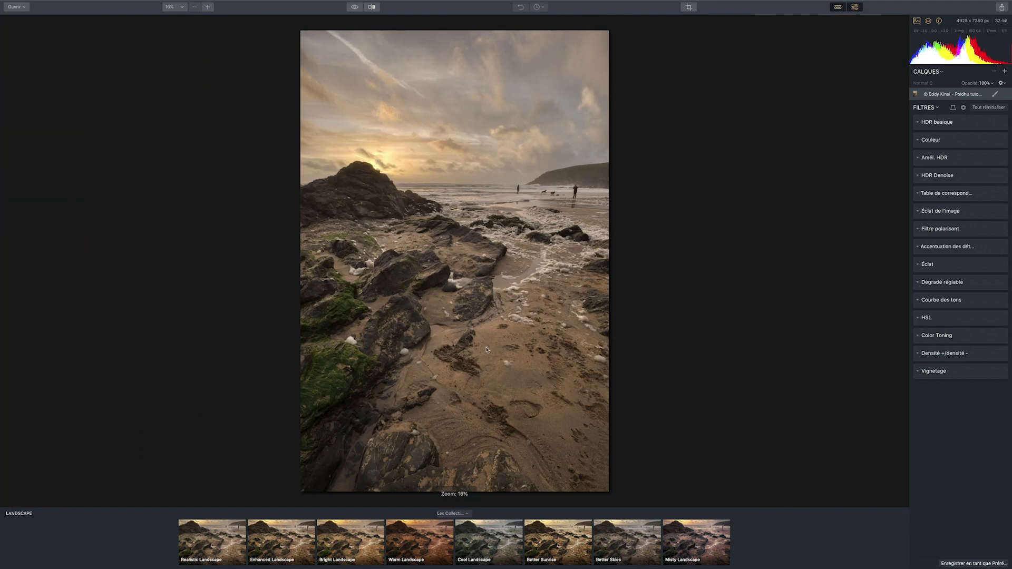
left_click(355, 8)
left_click(352, 9)
left_click(354, 8)
left_click(356, 9)
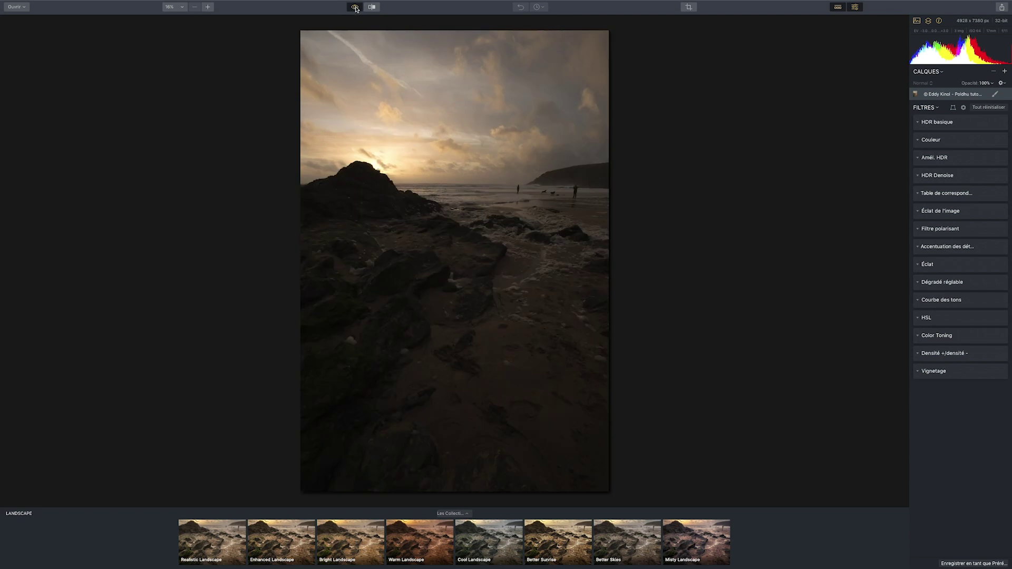
left_click(355, 8)
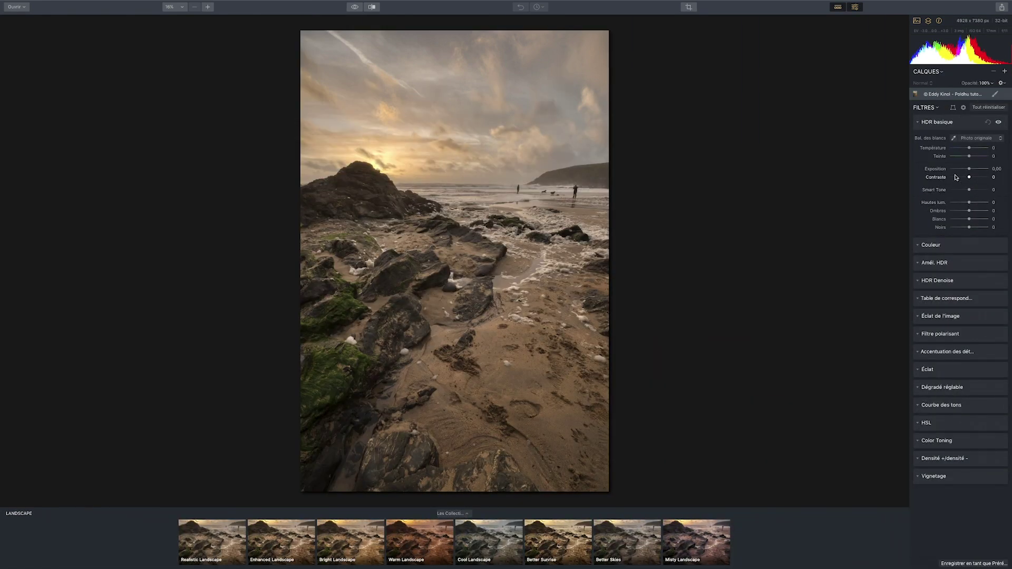
- Sample the white balance from the wet sand, and adjust temperature to -12 and tint to 15
left_click(953, 138)
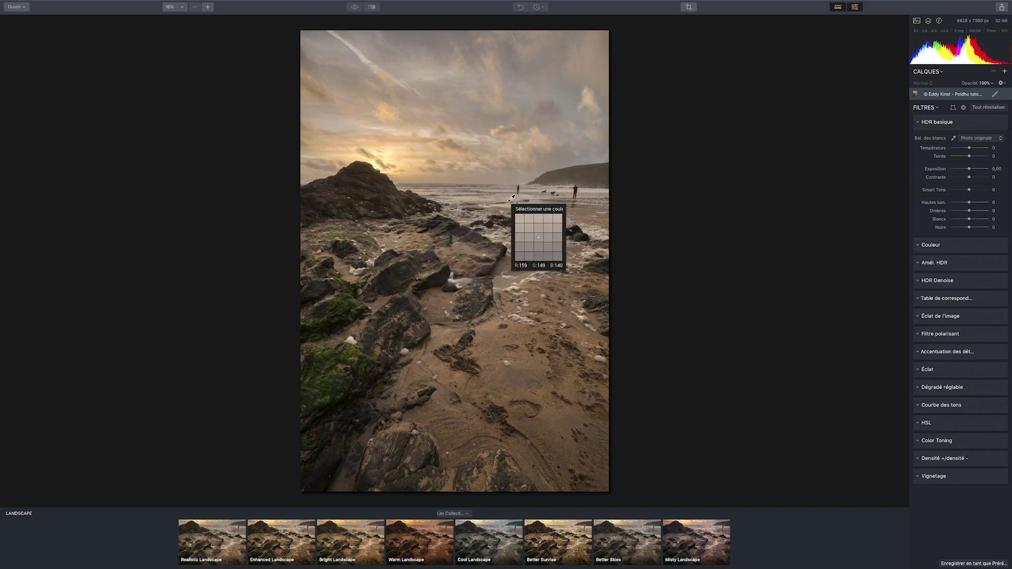
left_click(582, 322)
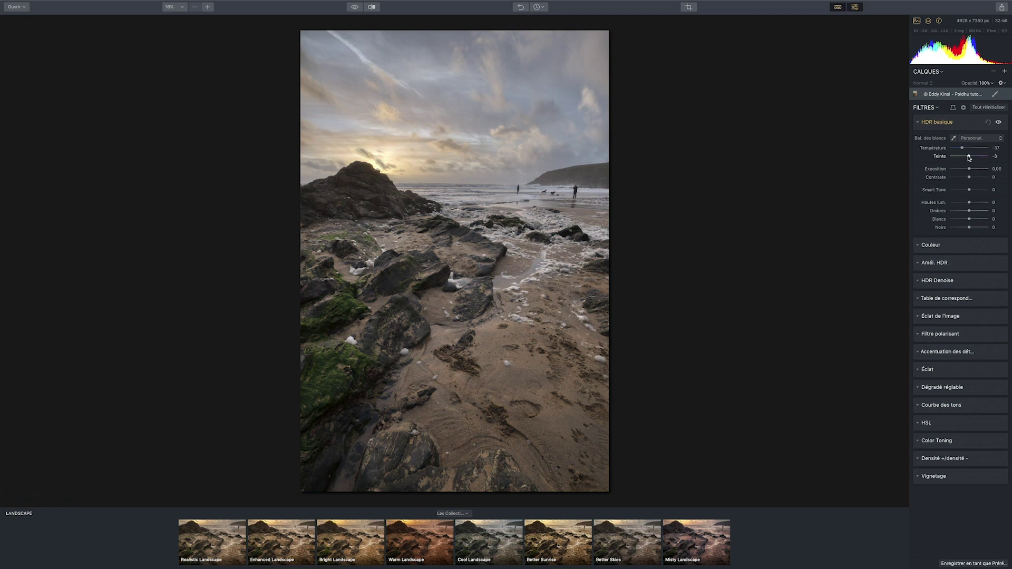
left_click_drag(969, 157, 965, 149)
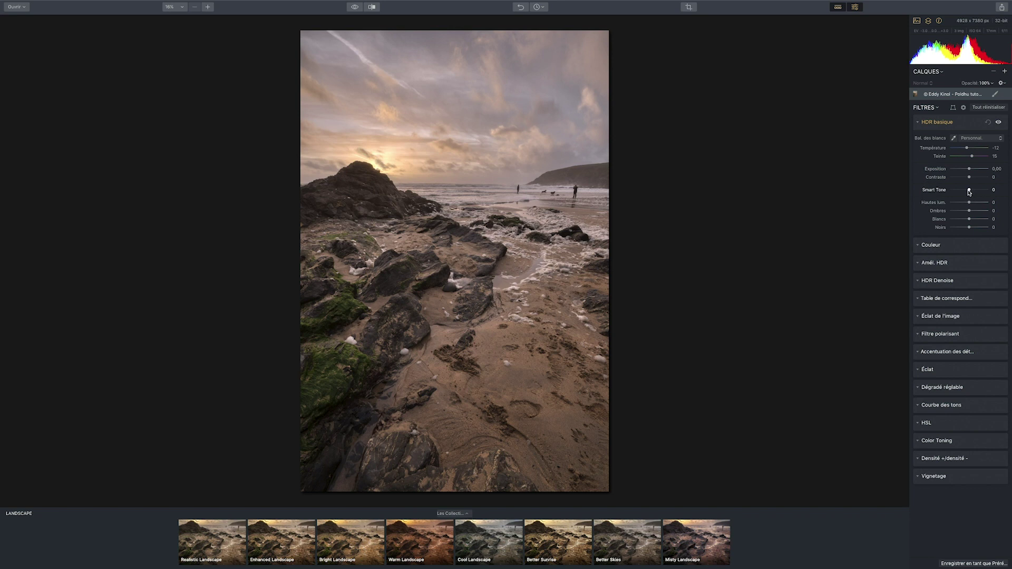
- Set Smart Tone to -57 in the HDR basique filter and lower the highlights to about -74
left_click_drag(970, 191, 1008, 189)
mouse_move(965, 191)
left_mouse_down()
mouse_move(956, 190)
mouse_move(980, 192)
mouse_move(960, 192)
left_mouse_up()
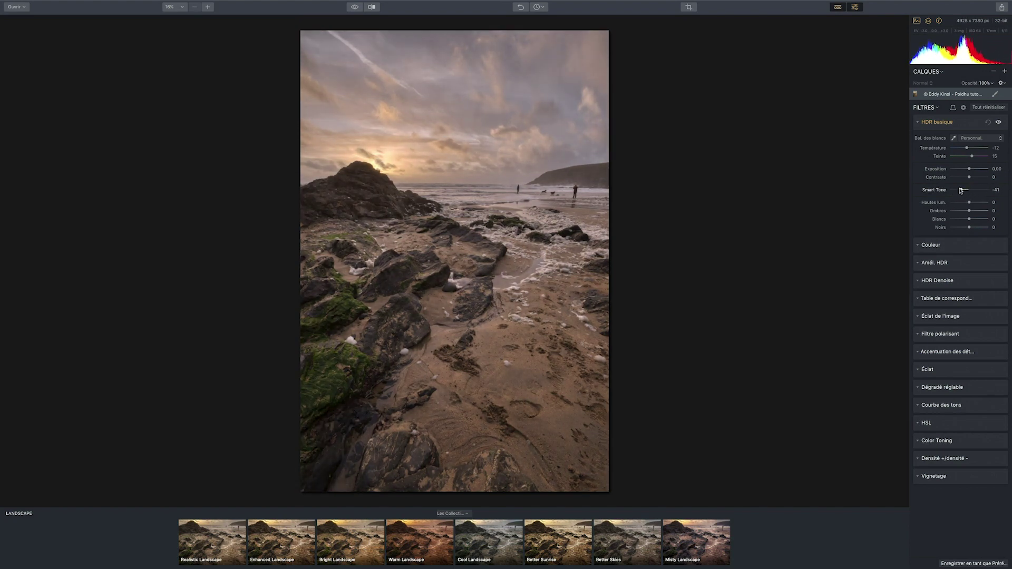
left_click_drag(960, 190, 962, 191)
left_click_drag(960, 190, 953, 205)
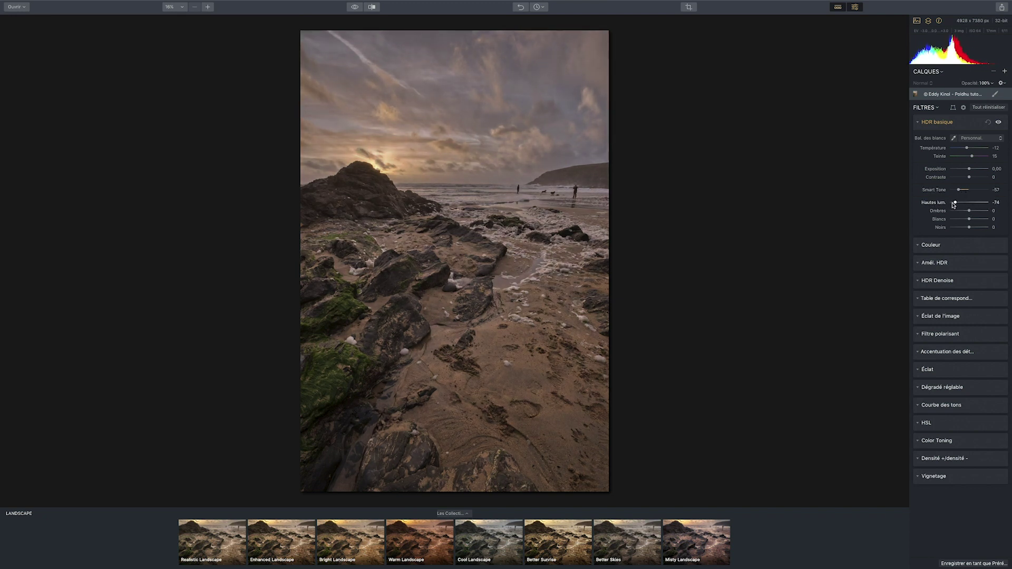
- Set highlights to -56, shadows to 47, whites to -13 and blacks to 16, and compare the photo with its original
left_click_drag(955, 203, 966, 219)
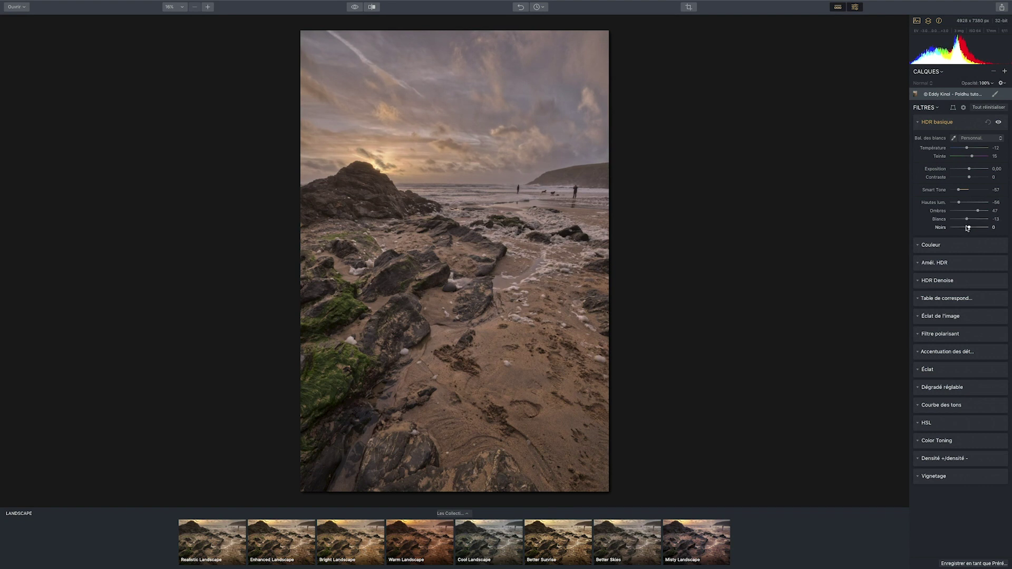
left_click_drag(970, 229, 972, 228)
left_click(355, 6)
left_click(355, 7)
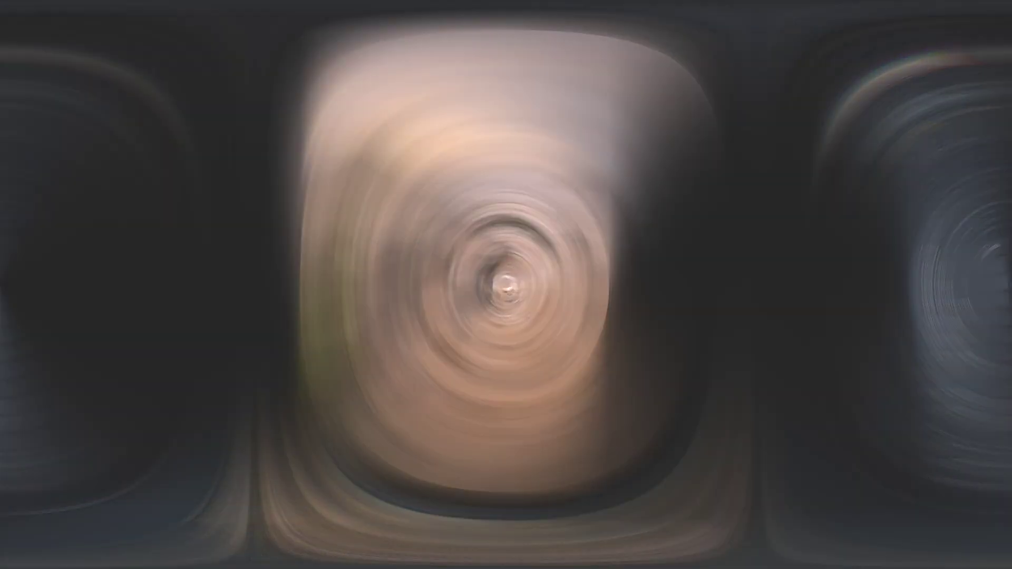
- Expand all filter sections to view their settings, and restore the single-view mode
left_click(930, 107)
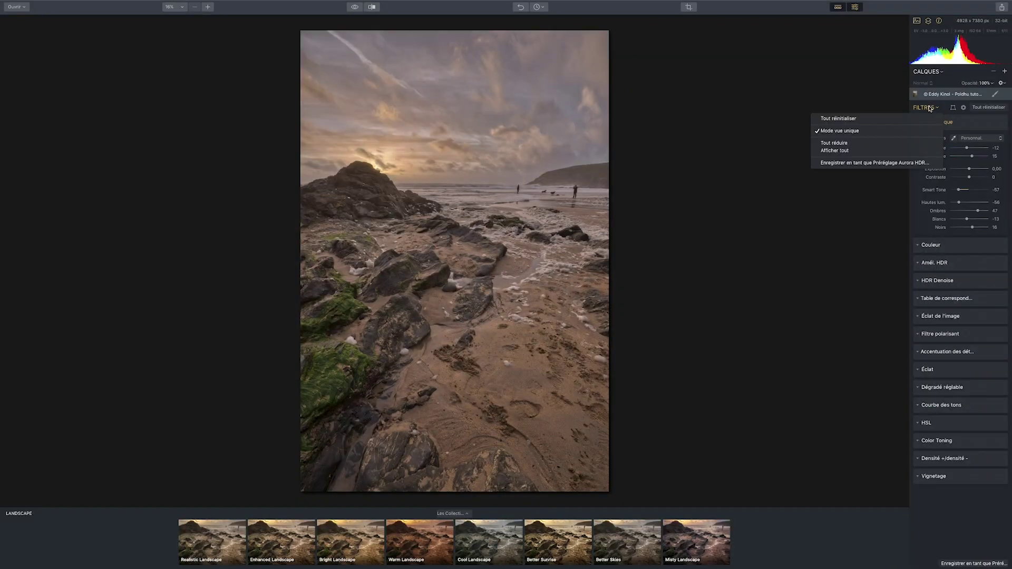
left_click(863, 151)
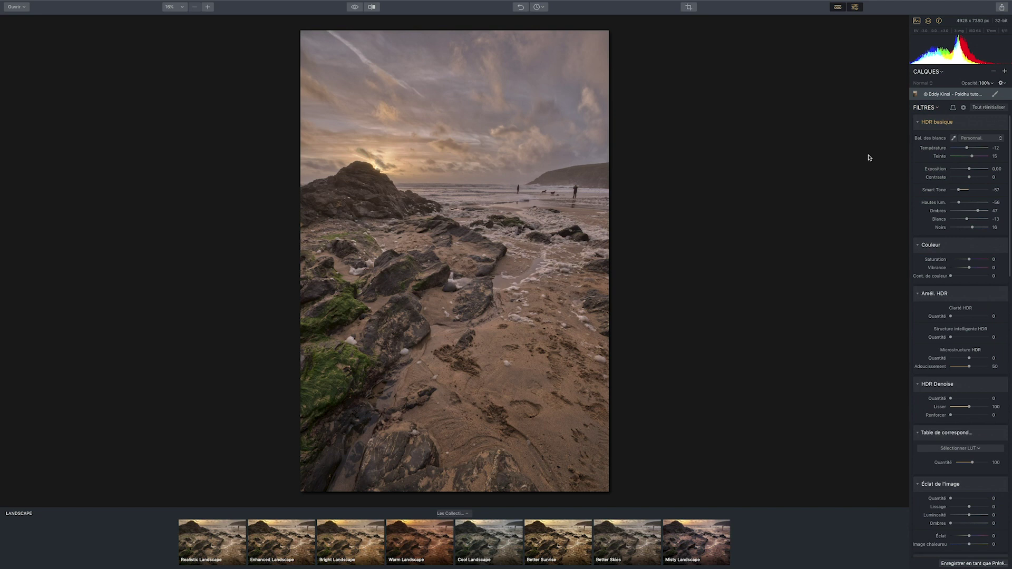
left_click(934, 108)
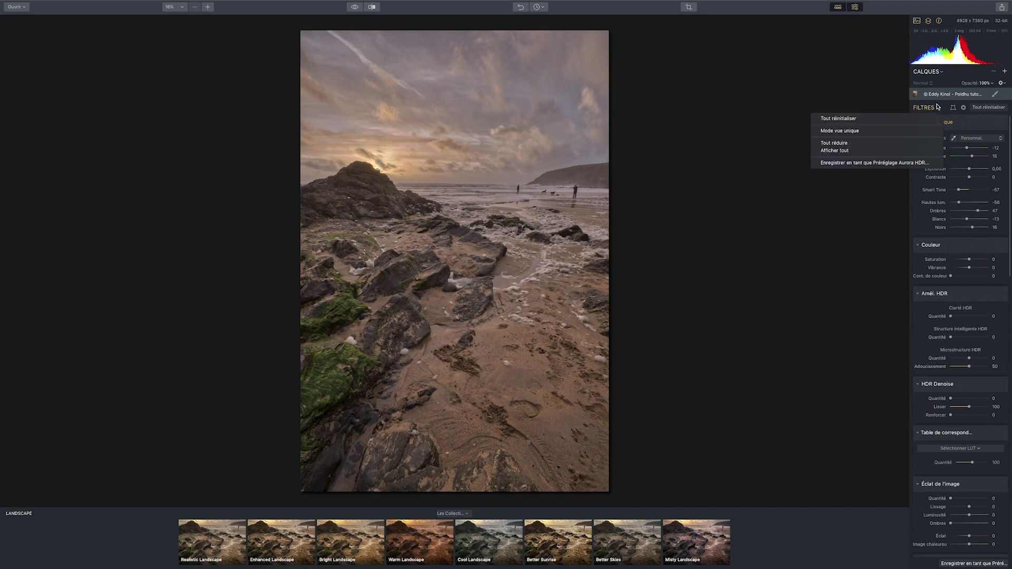
left_click(894, 132)
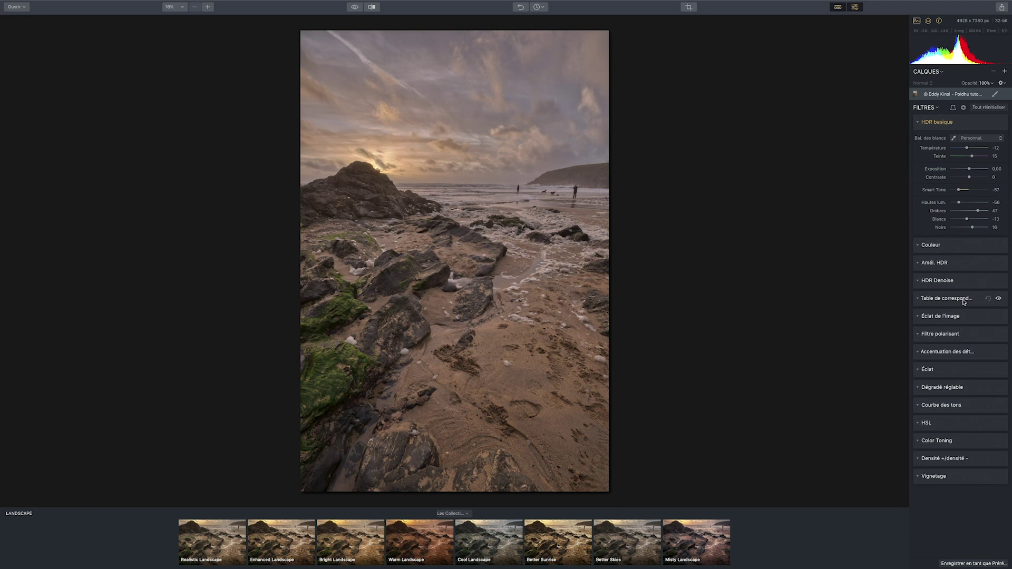
- Set vibrance to 54 and saturation to -22 in the Couleur filter
left_click(936, 246)
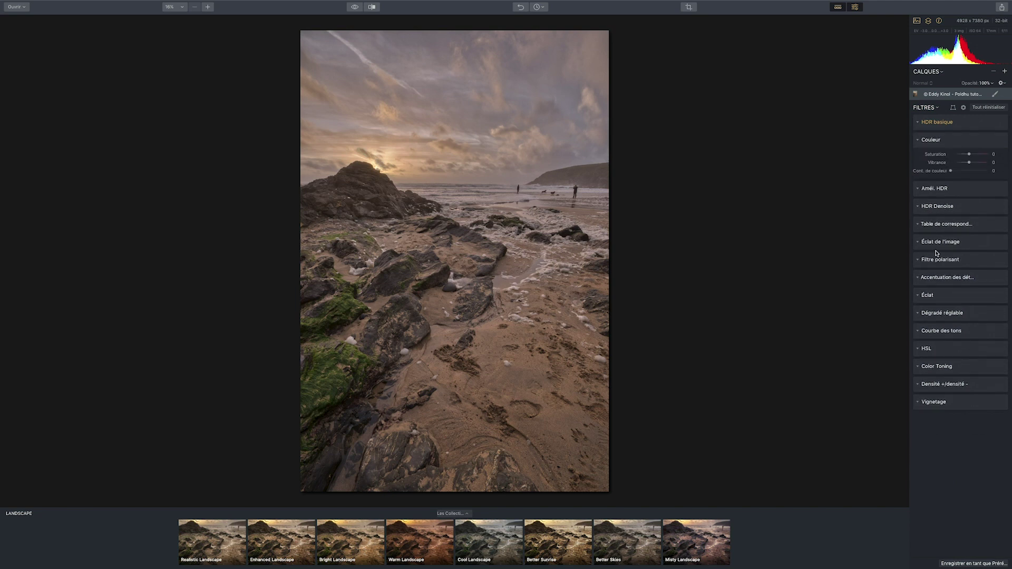
left_click_drag(969, 162, 979, 163)
left_click_drag(969, 155, 971, 155)
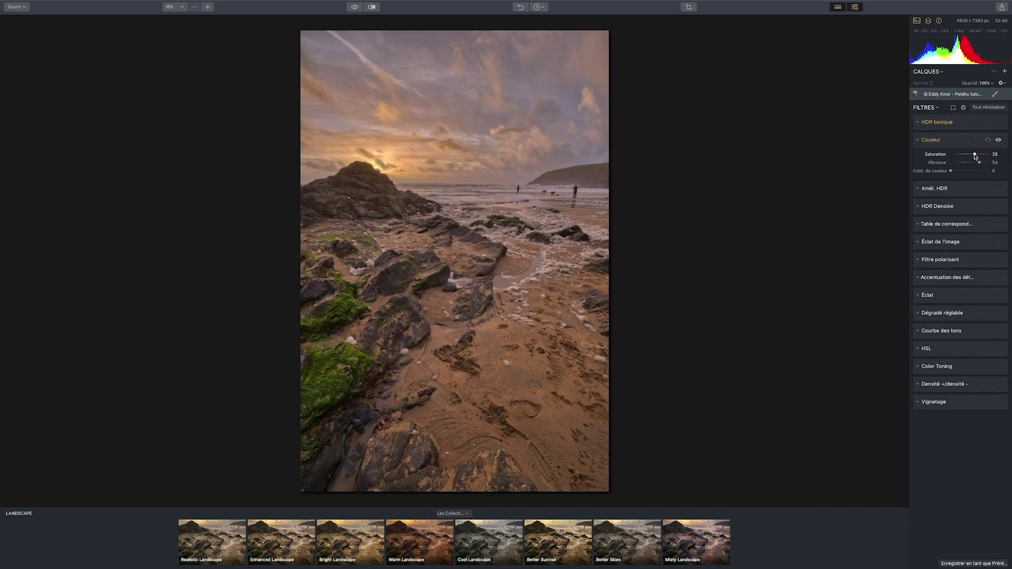
left_click_drag(974, 156, 964, 155)
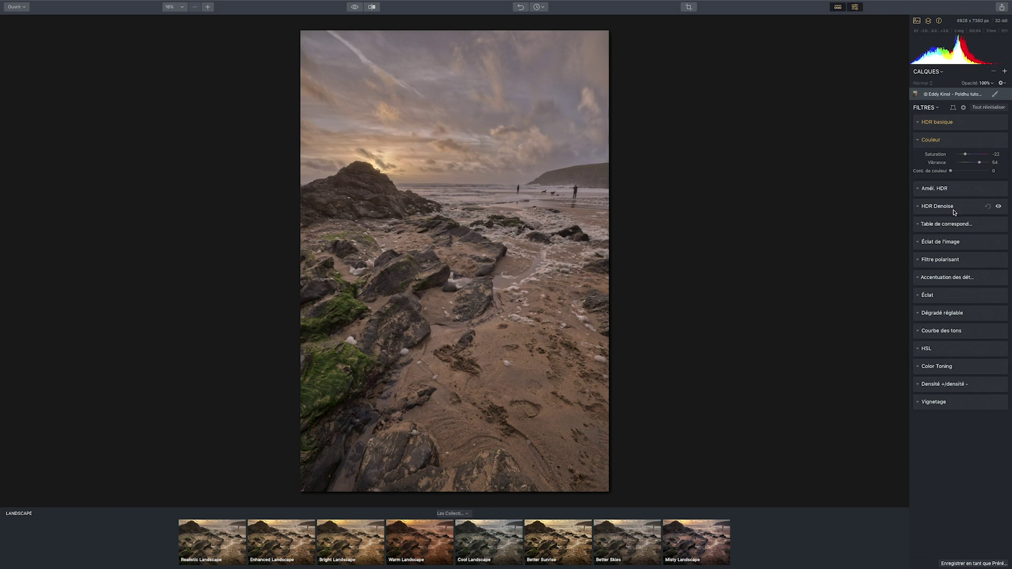
- Set the HDR clarity amount to 15 in the Amél. HDR filter
left_click(939, 188)
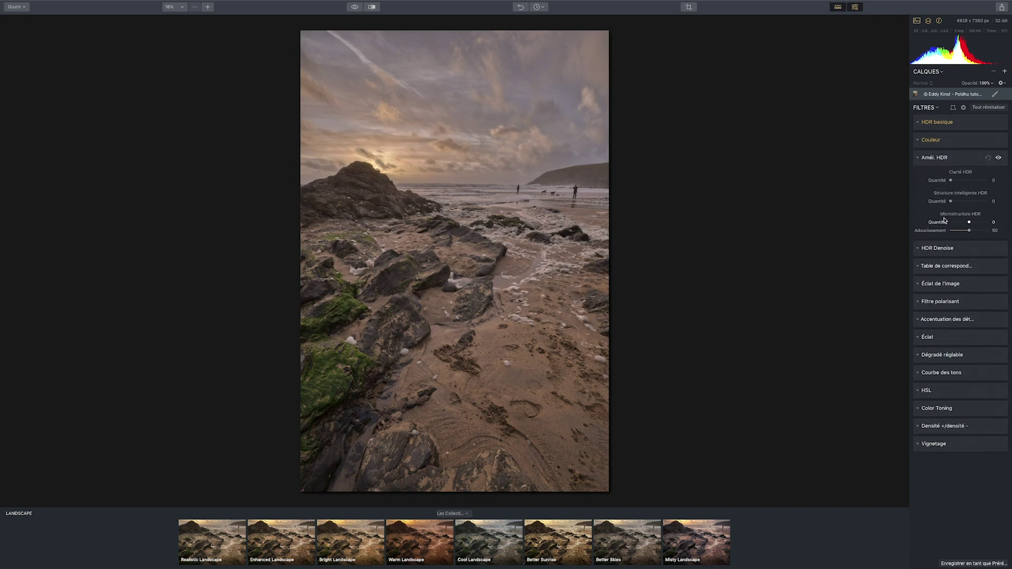
left_click_drag(953, 182, 959, 180)
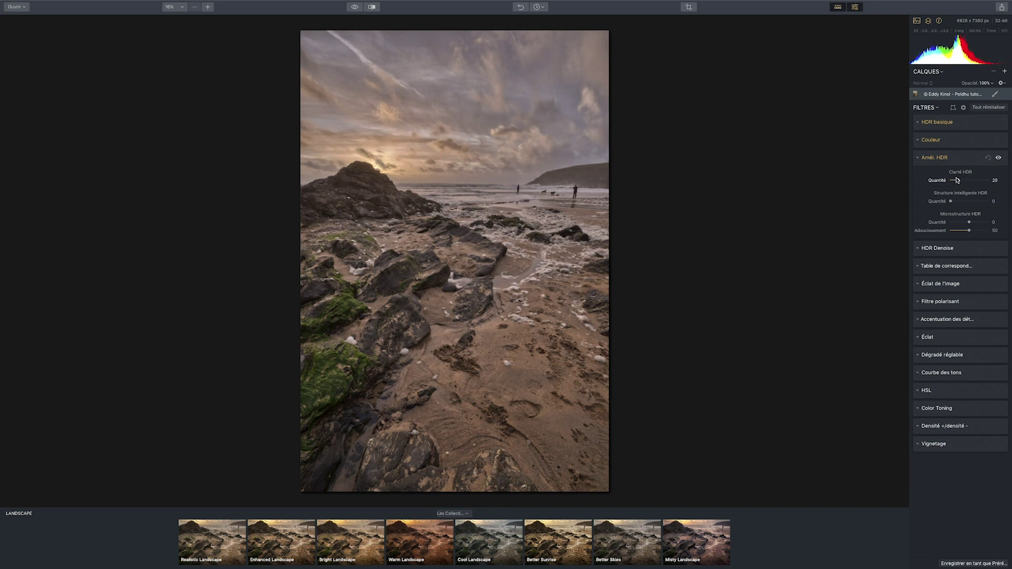
mouse_move(959, 181)
left_mouse_down()
mouse_move(945, 182)
mouse_move(960, 180)
left_mouse_up()
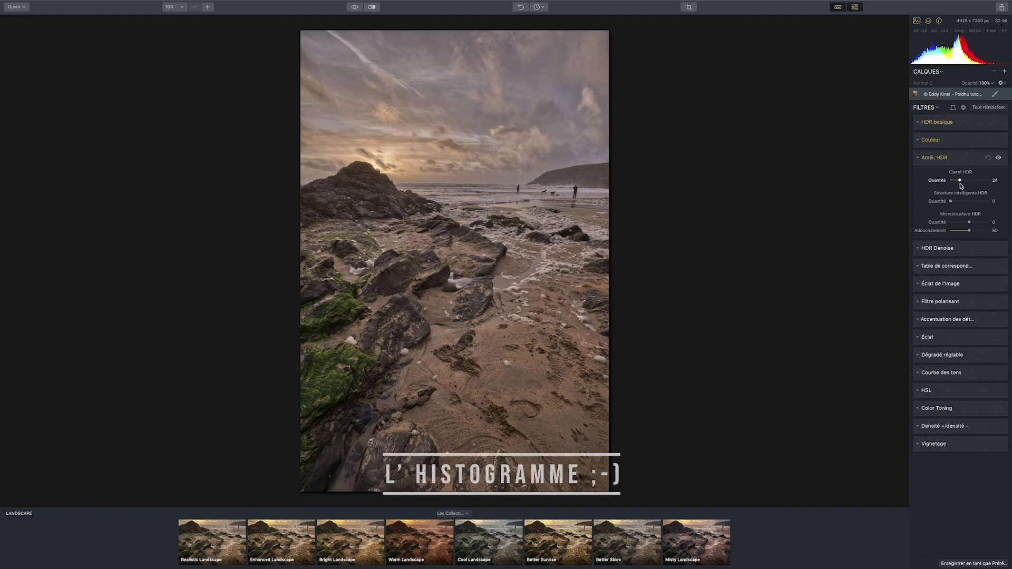
left_click_drag(959, 180, 957, 181)
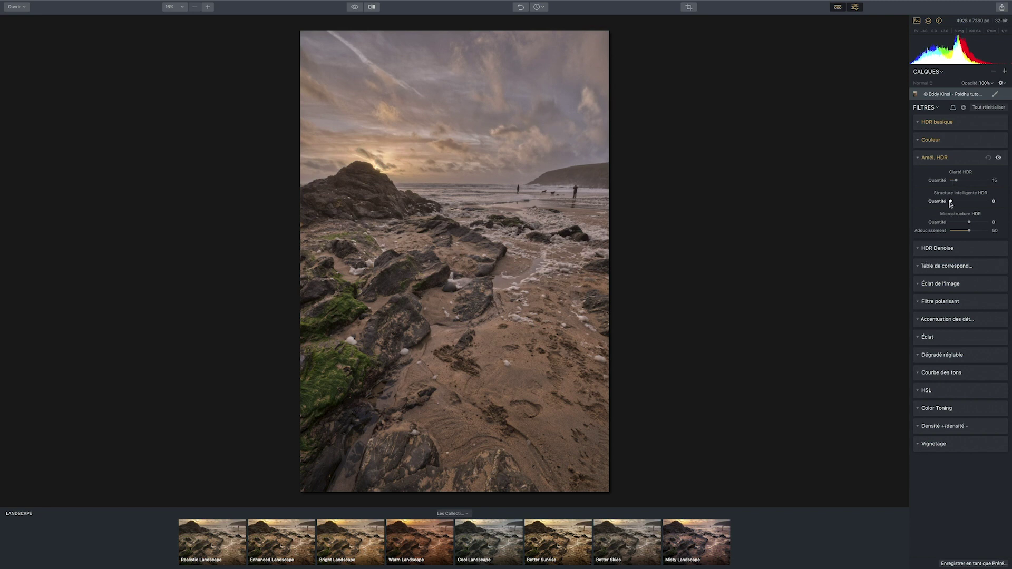
- Set the smart HDR structure amount to 21, raise the HDR microstructure slightly, and compare the photo with and without this filter
mouse_move(951, 202)
left_mouse_down()
mouse_move(984, 203)
mouse_move(955, 199)
mouse_move(966, 202)
left_mouse_up()
left_click_drag(971, 222, 957, 201)
left_click(999, 159)
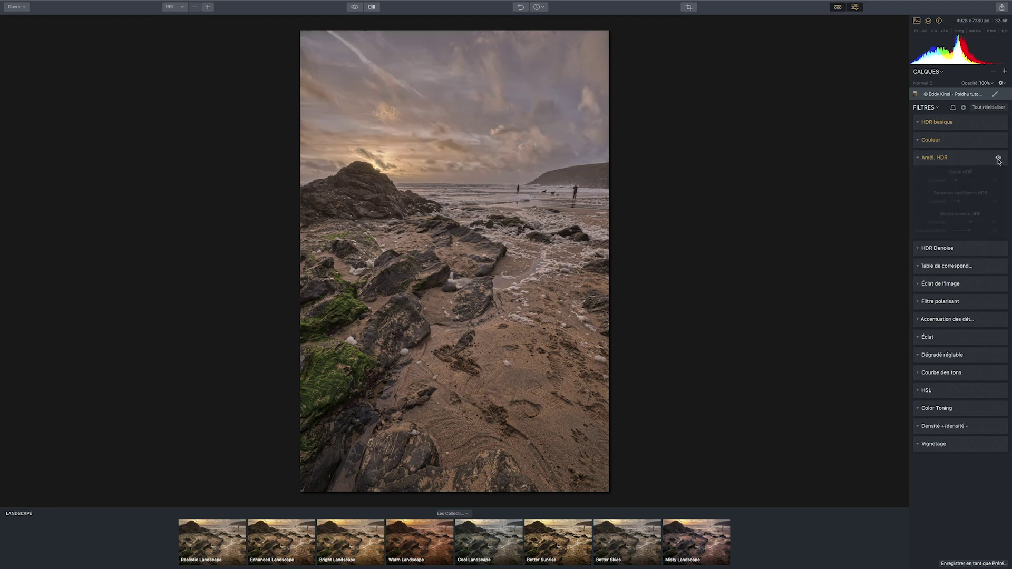
left_click(999, 158)
left_click(999, 158)
left_click(999, 158)
left_click(999, 158)
left_click(999, 158)
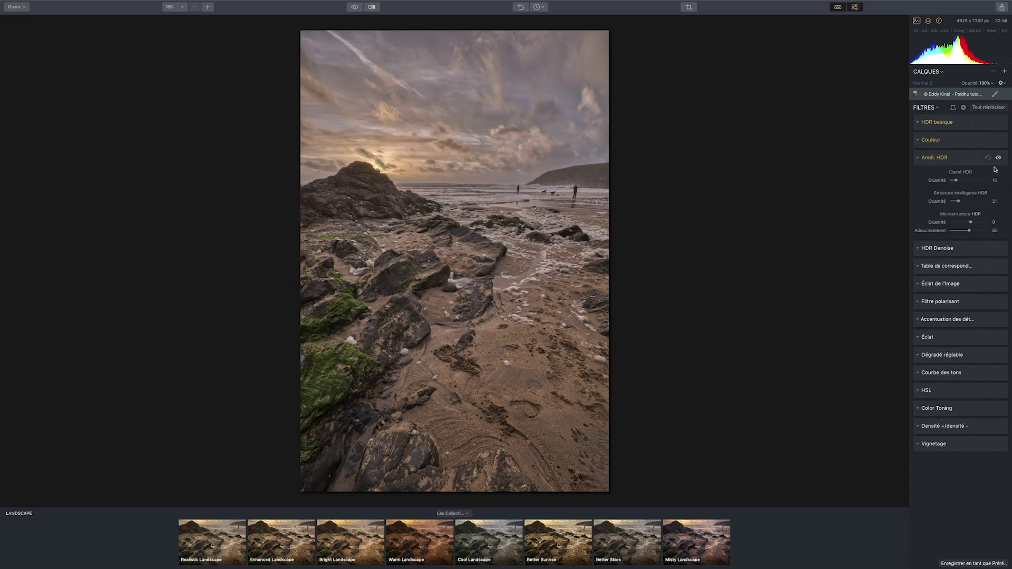
- Try HDR Denoise with an amount of 23 while checking the sky at 100% zoom, and reset the amount to 0
left_click(949, 252)
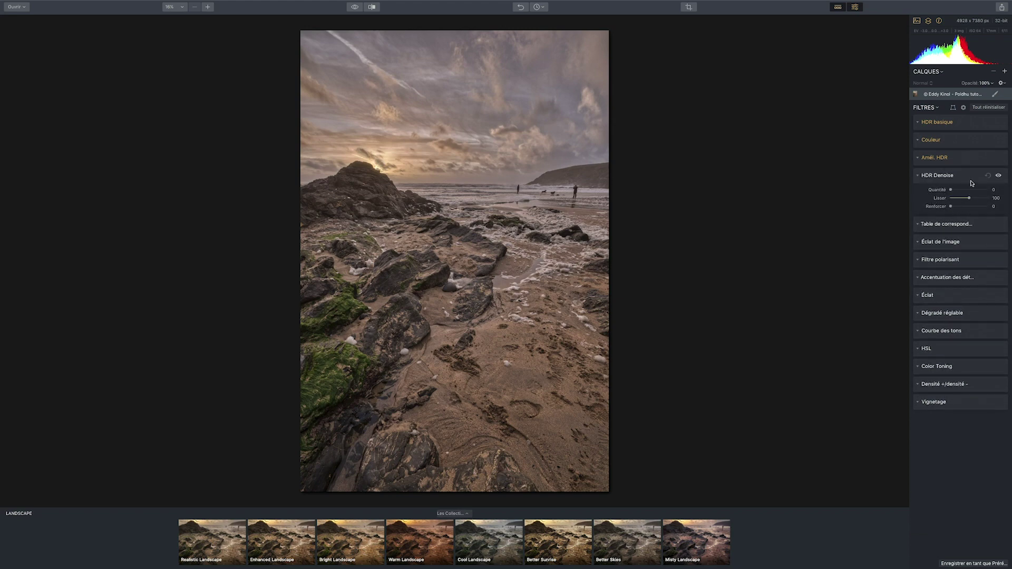
left_click(458, 140)
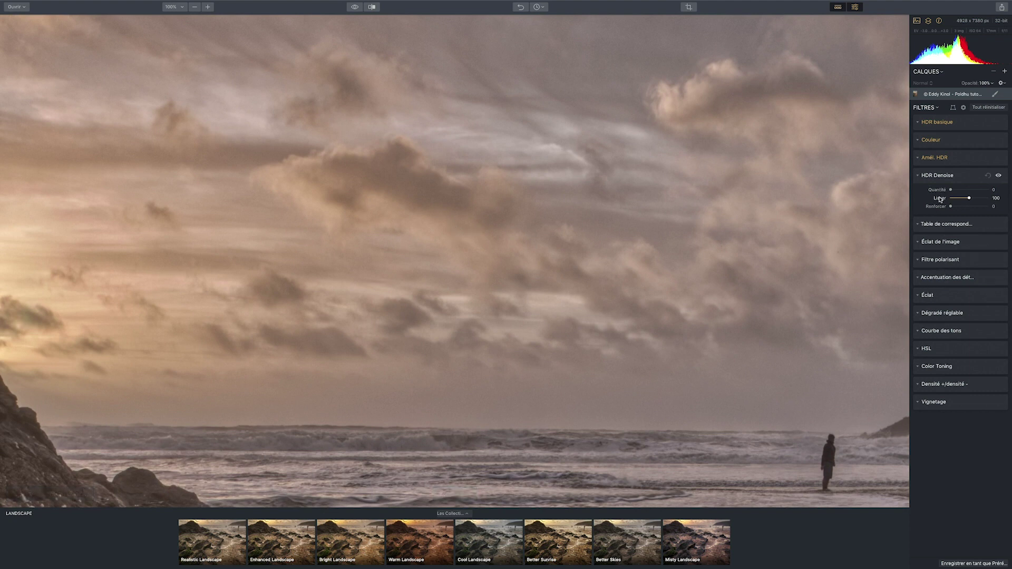
mouse_move(950, 189)
left_mouse_down()
mouse_move(968, 190)
mouse_move(946, 191)
mouse_move(958, 192)
left_mouse_up()
double_click(720, 238)
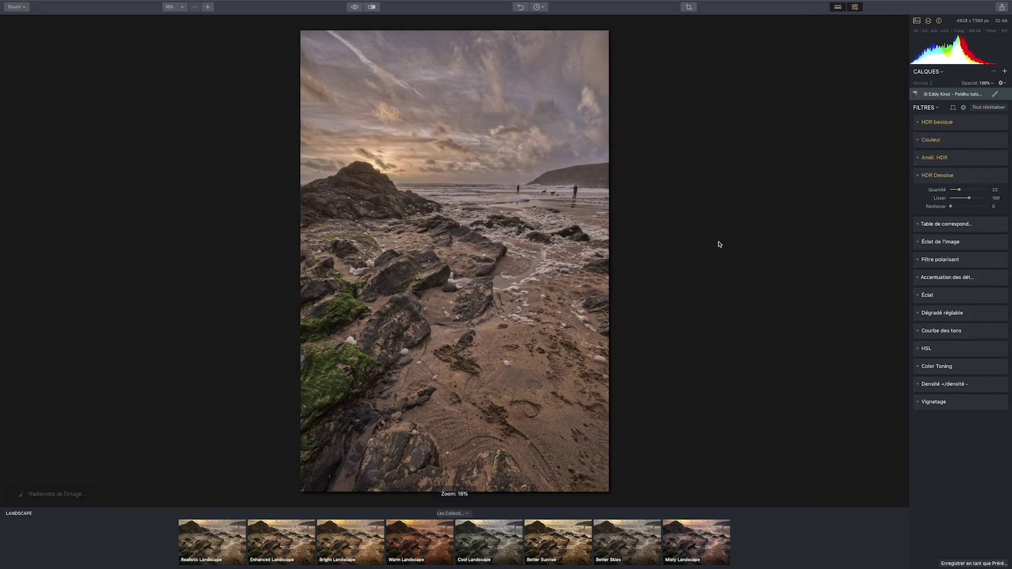
double_click(461, 152)
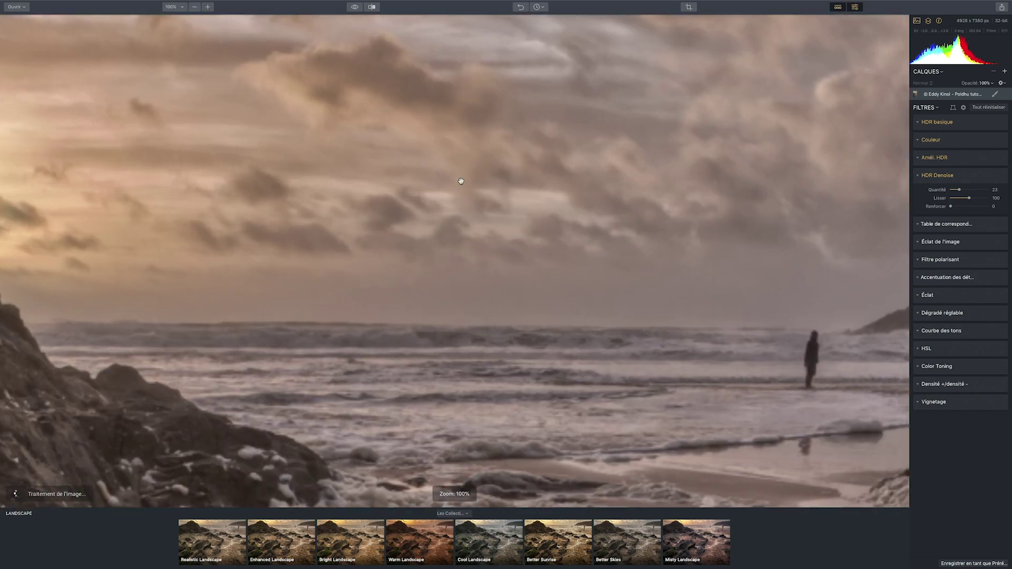
double_click(462, 180)
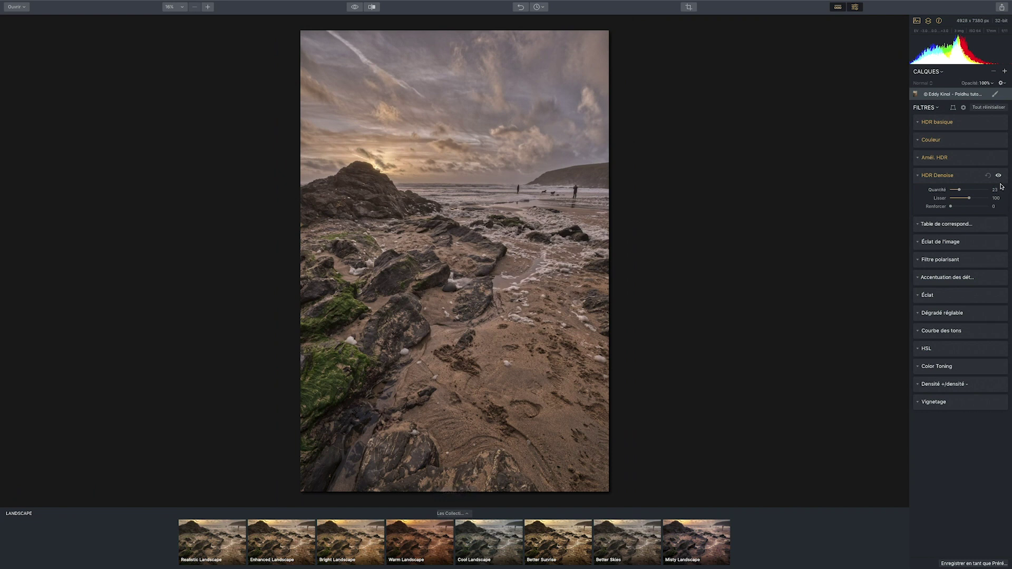
left_click_drag(959, 190, 931, 198)
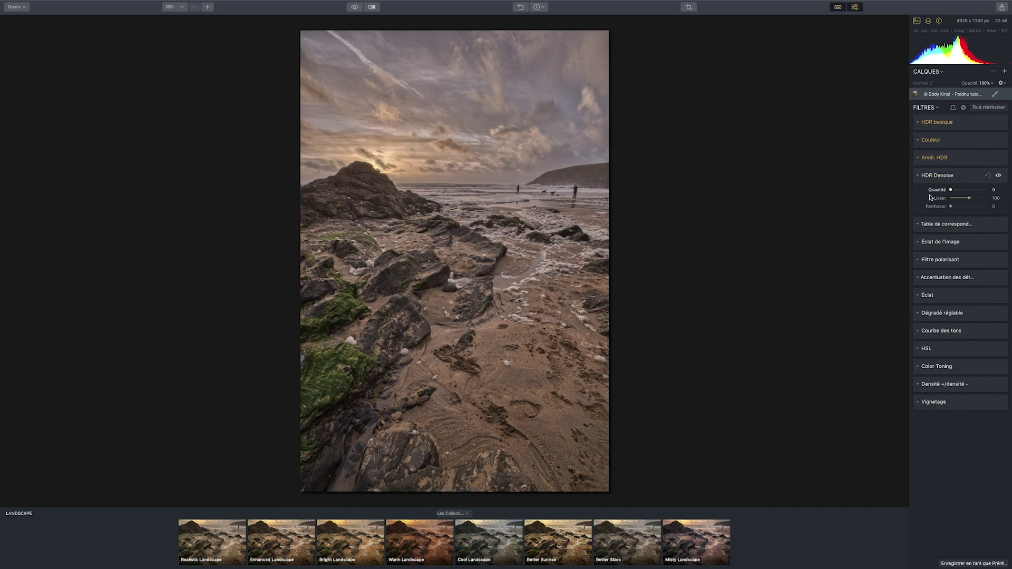
- Add a new adjustment layer above the beach photo
left_click(1003, 75)
left_click(966, 83)
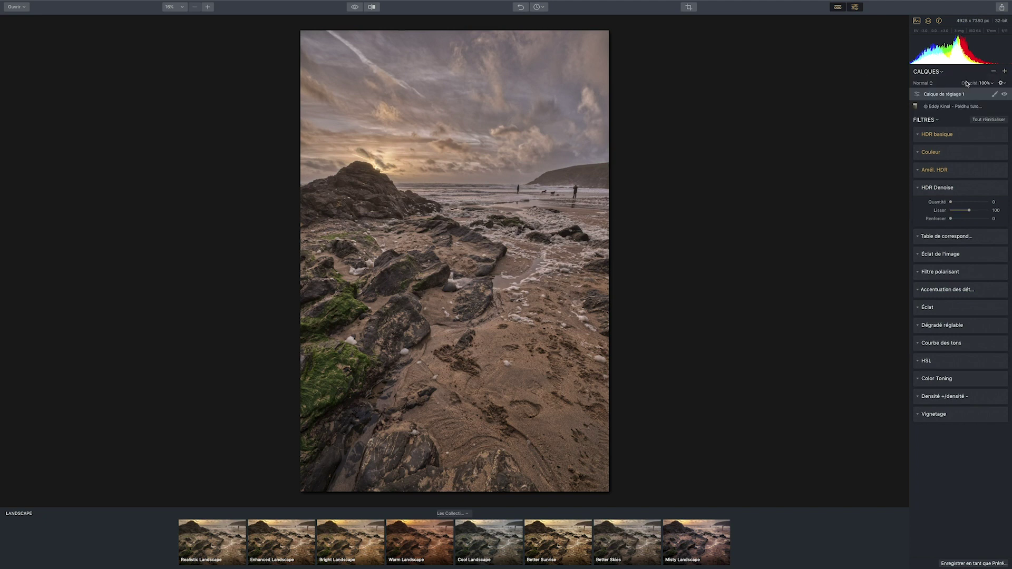
- Set the HDR Denoise amount to 29 on Calque de réglage 1 and limit it to the sky with a gradient mask
mouse_move(950, 203)
left_mouse_down()
mouse_move(975, 204)
mouse_move(950, 203)
mouse_move(961, 205)
left_mouse_up()
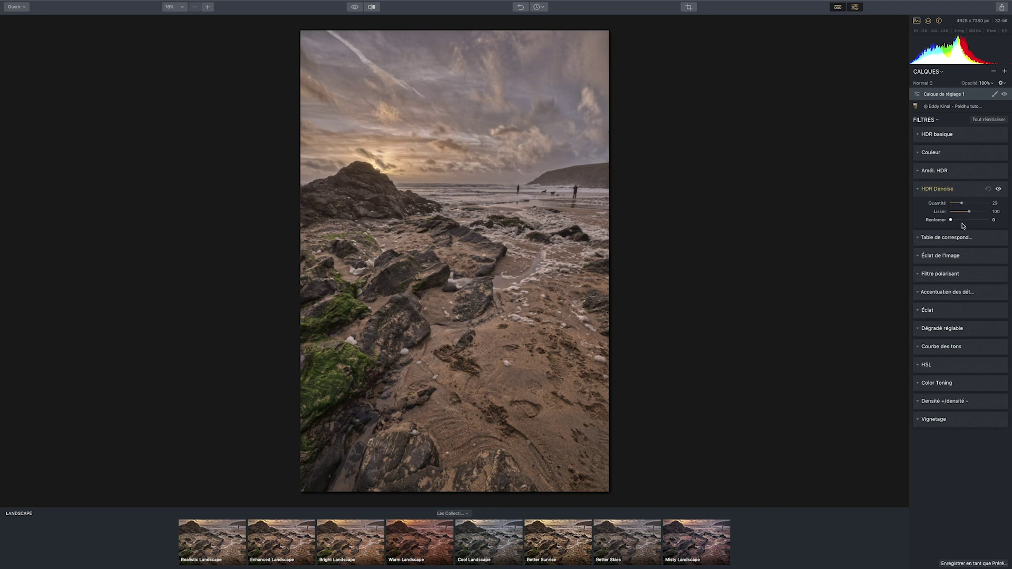
left_click(994, 94)
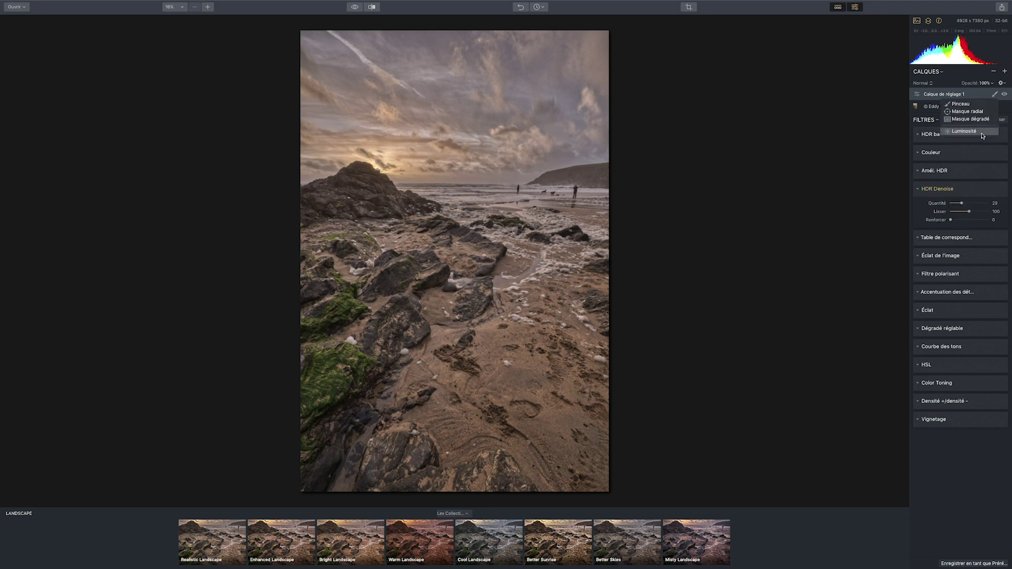
left_click(959, 109)
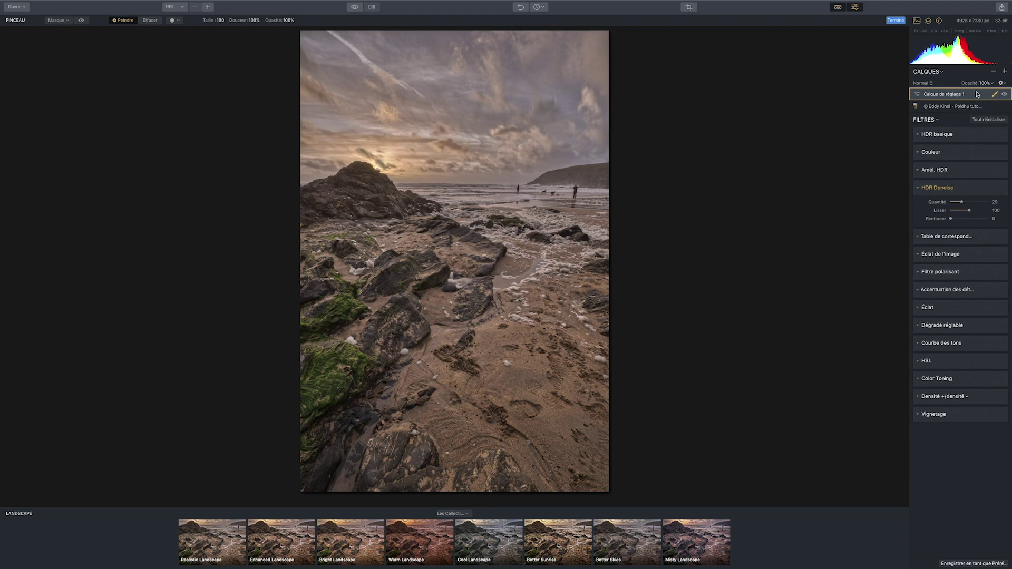
left_click(994, 95)
left_click(994, 95)
left_click(975, 120)
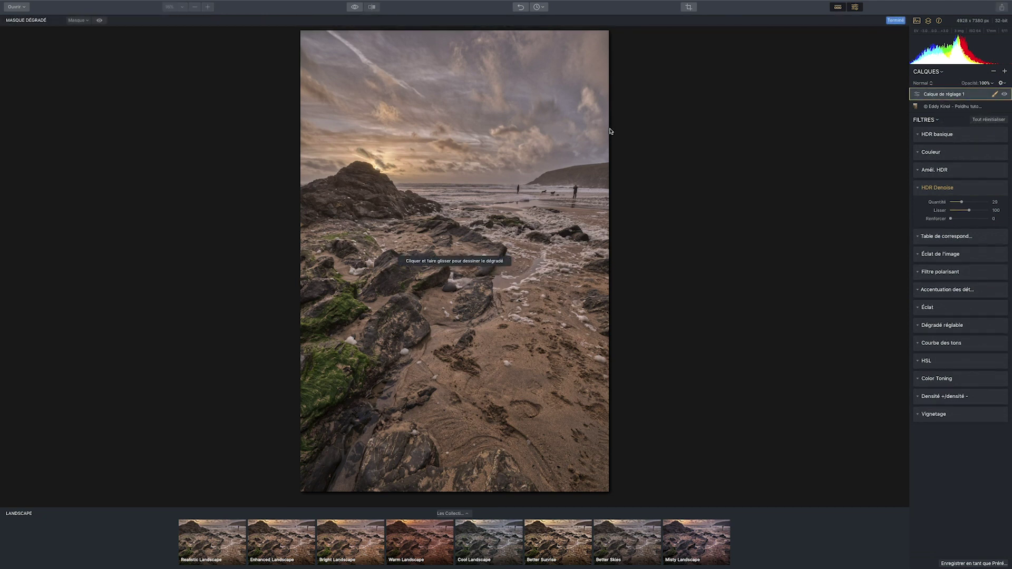
left_click_drag(463, 65, 463, 108)
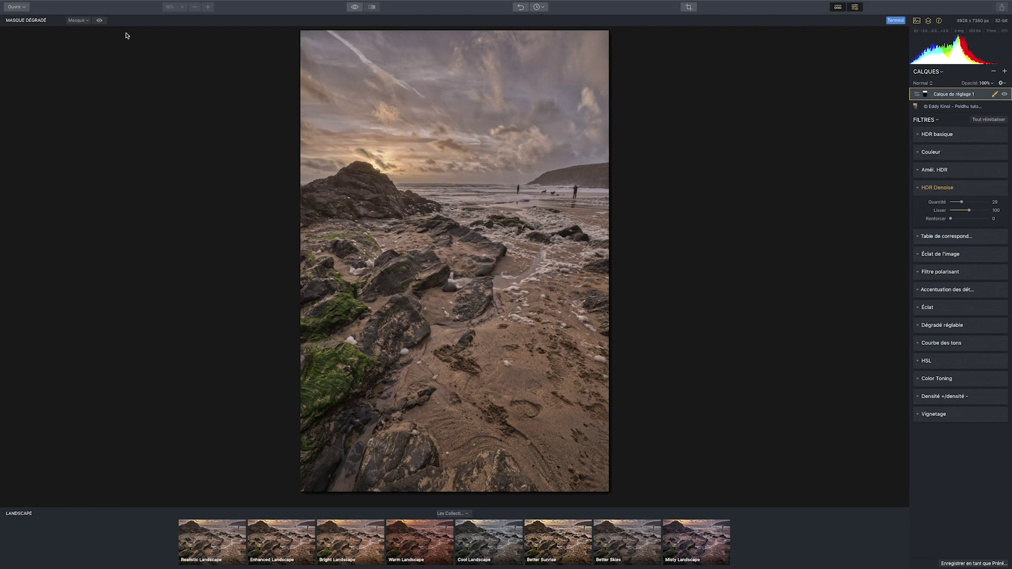
- Show the mask overlay and shift the gradient mask slightly lower towards the beach horizon
left_click(100, 20)
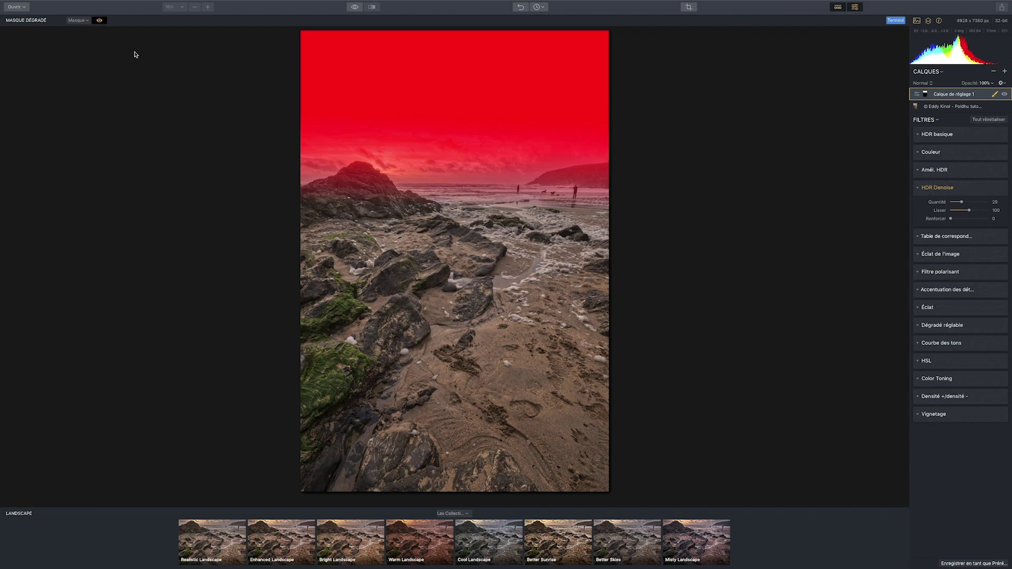
left_click_drag(466, 163, 468, 180)
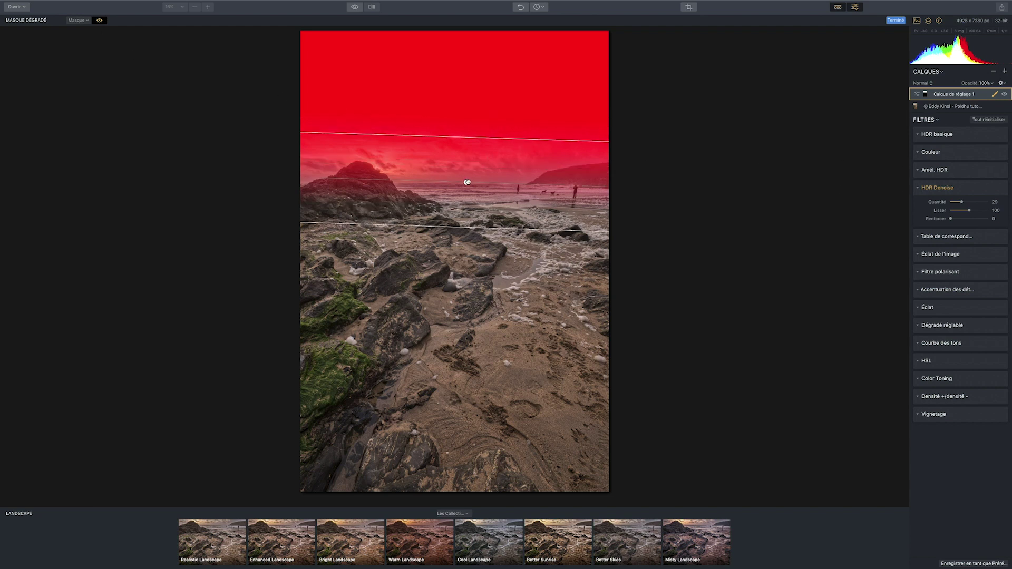
left_click(83, 21)
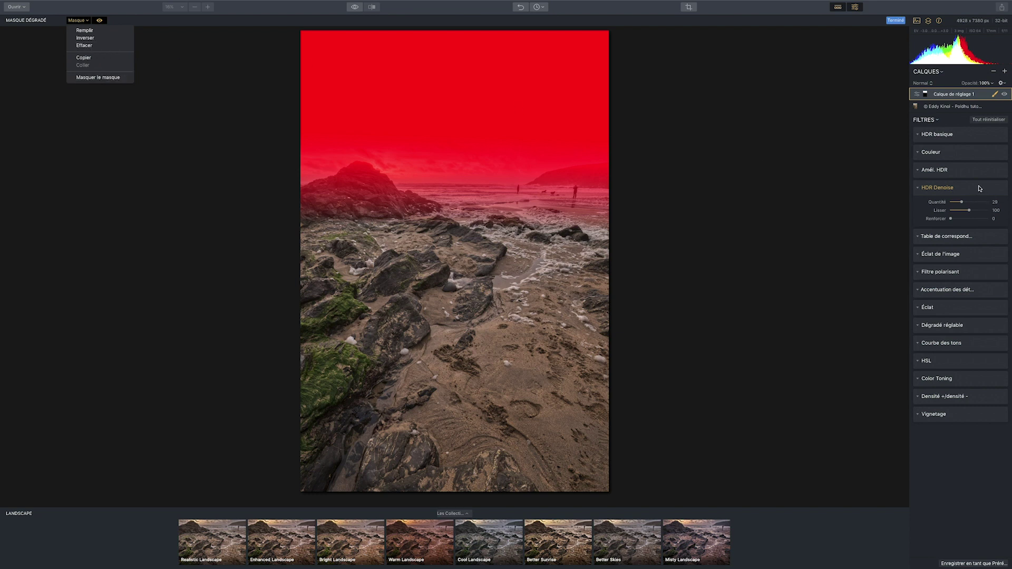
left_click(995, 95)
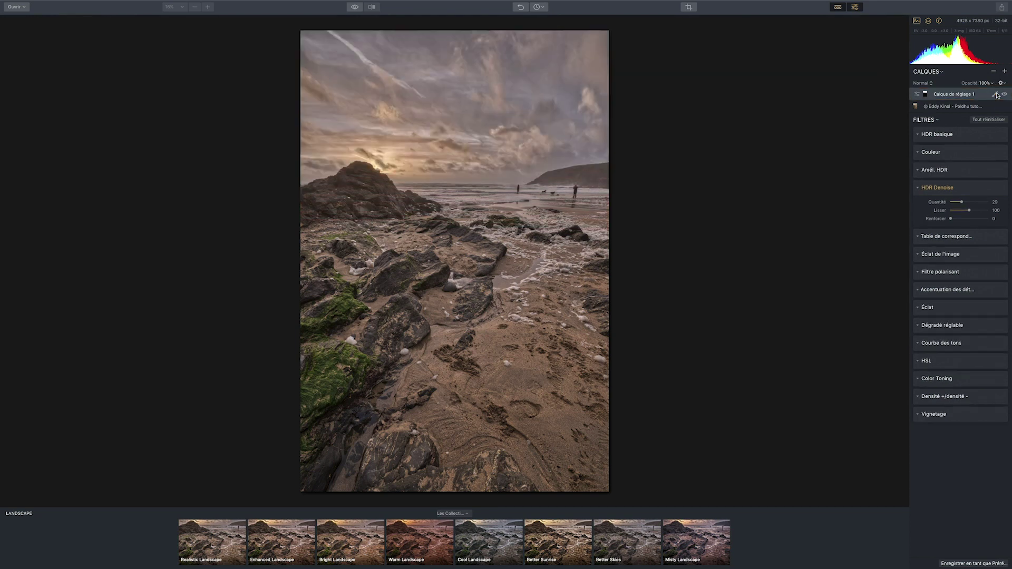
- Open the mask of Calque de réglage 1 with the brush and reduce its density to 90
left_click(995, 94)
left_click(981, 105)
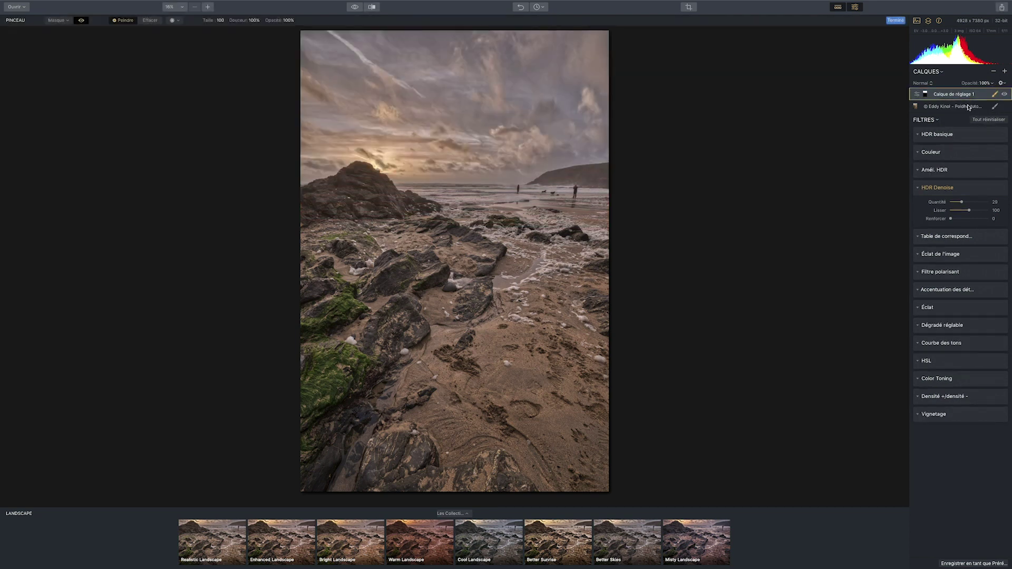
left_click(68, 20)
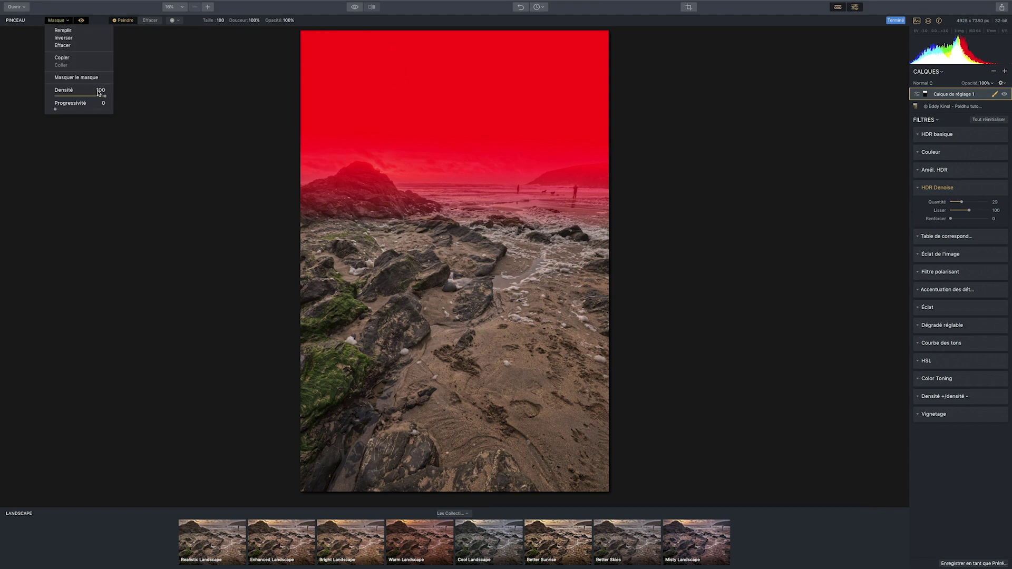
mouse_move(104, 97)
left_mouse_down()
mouse_move(55, 109)
mouse_move(100, 97)
left_mouse_up()
left_click(60, 110)
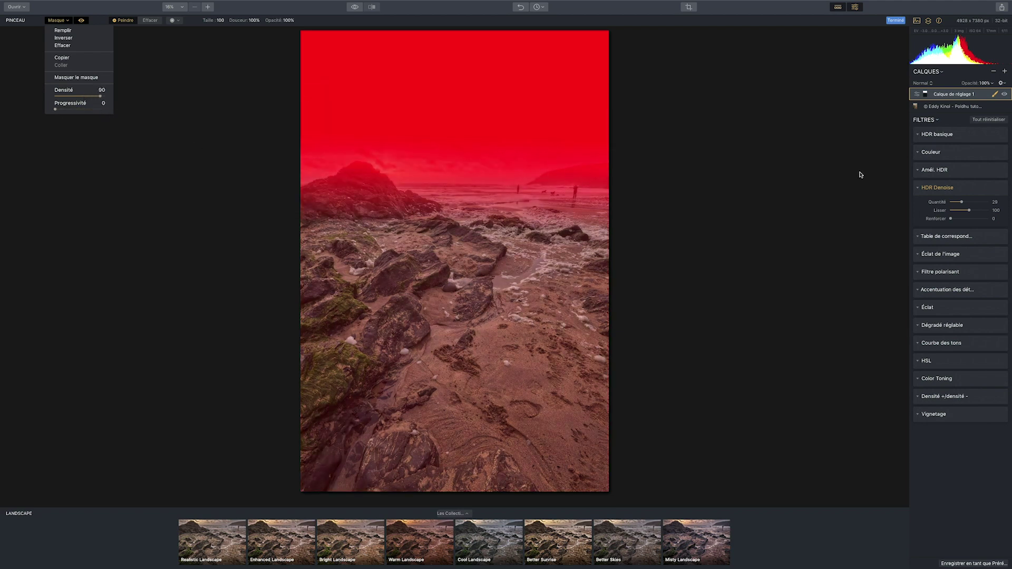
- Erase the mask over the large rock below the setting sun with the brush, and hide the mask overlay
left_click(150, 20)
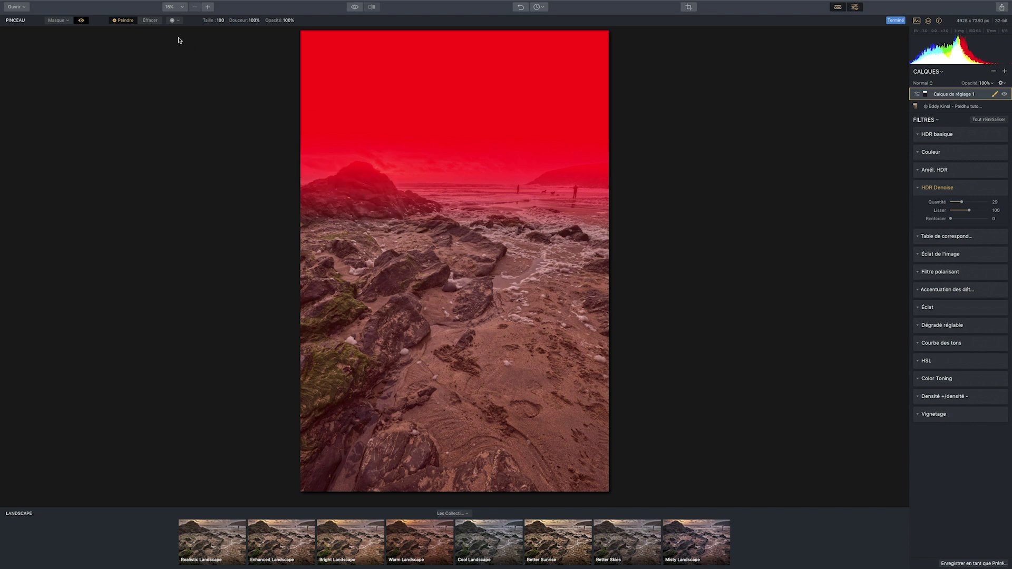
left_click(150, 20)
mouse_move(351, 195)
left_mouse_down()
mouse_move(379, 197)
mouse_move(305, 205)
mouse_move(411, 204)
mouse_move(309, 199)
mouse_move(369, 179)
mouse_move(345, 180)
mouse_move(354, 180)
left_mouse_up()
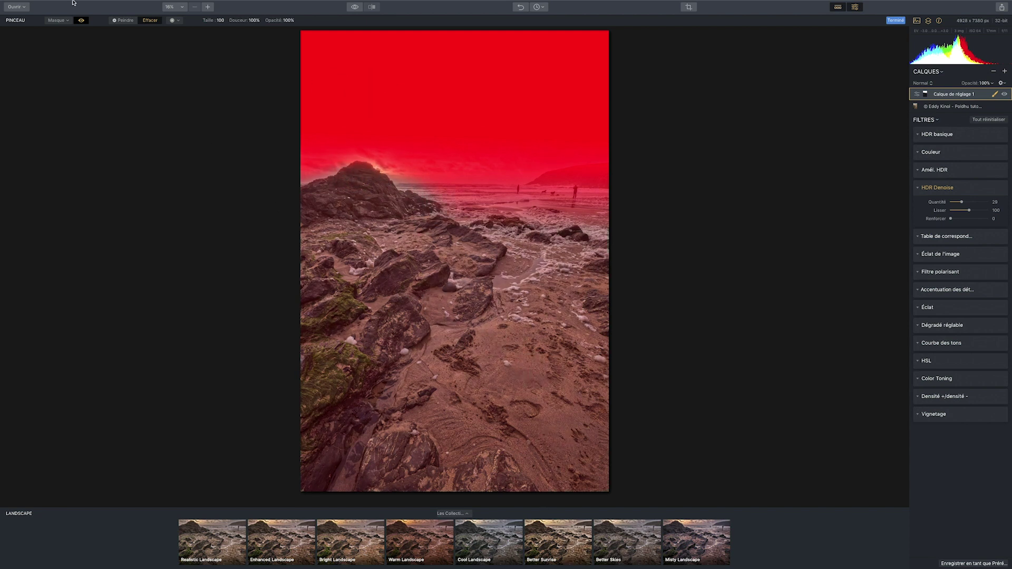
left_click(81, 20)
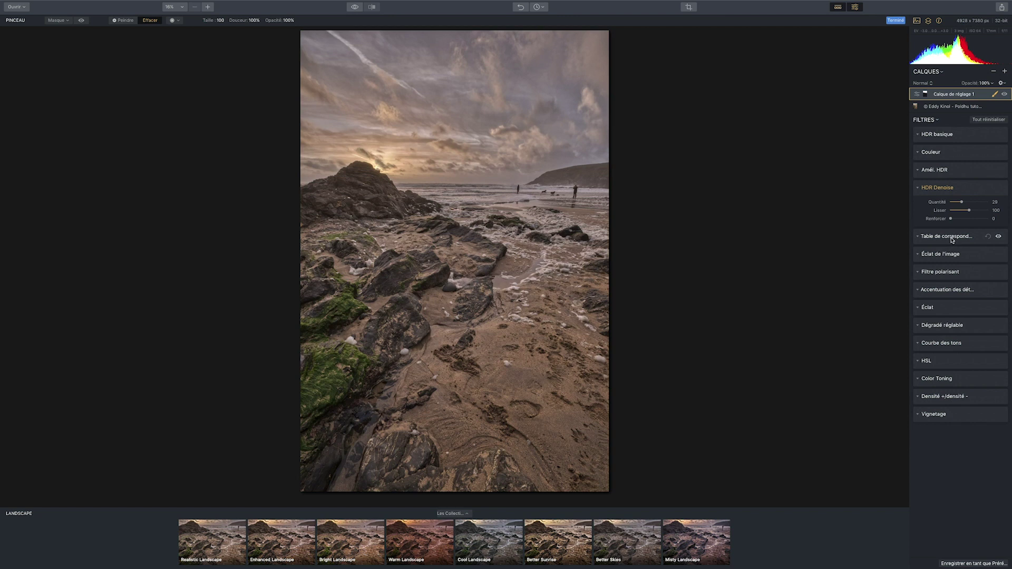
- Add a new adjustment layer with the Éclat de l'image filter set to amount 34, smoothing 63 and luminosity 44
left_click(1005, 73)
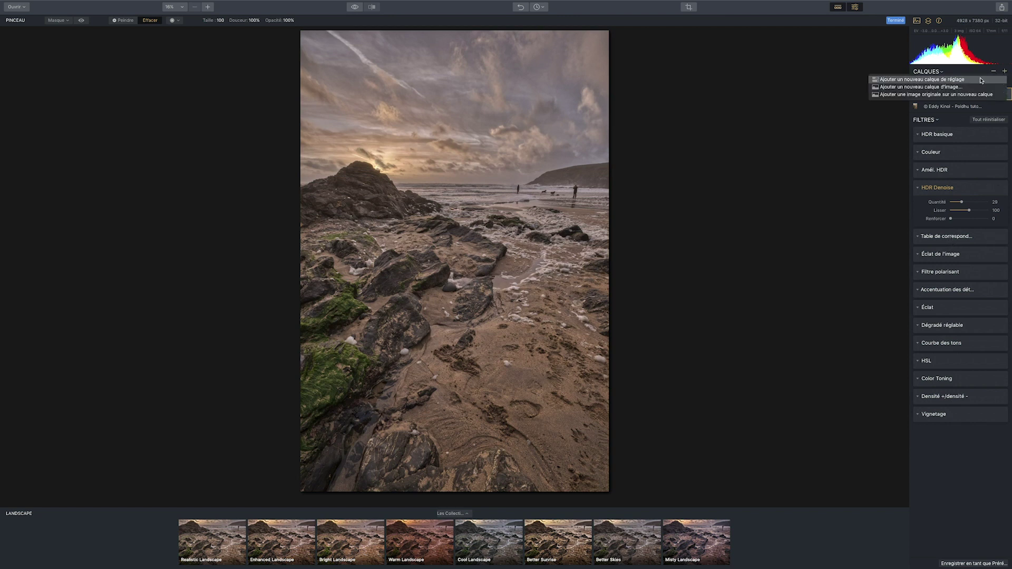
left_click(981, 80)
left_click(950, 250)
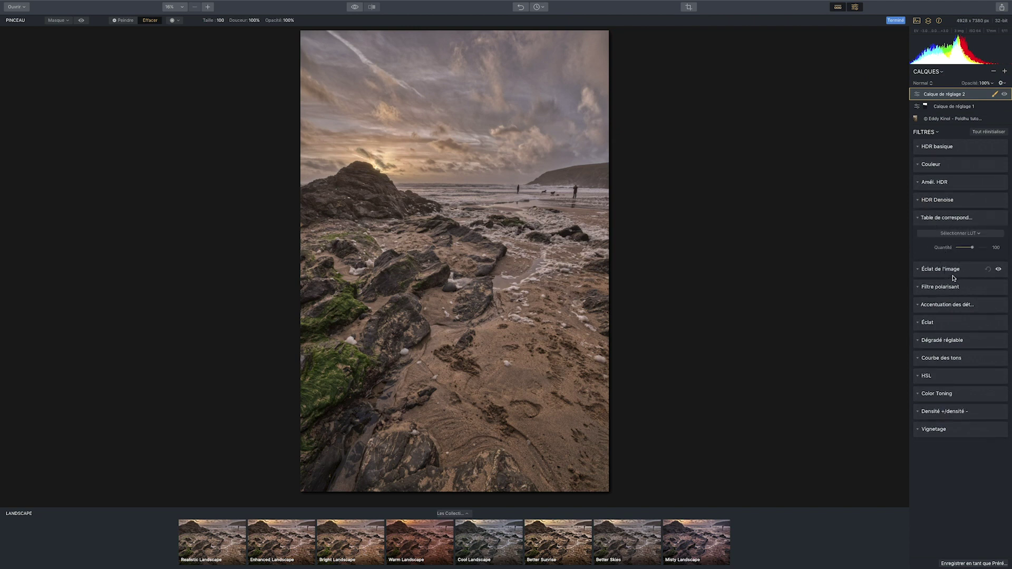
left_click(932, 270)
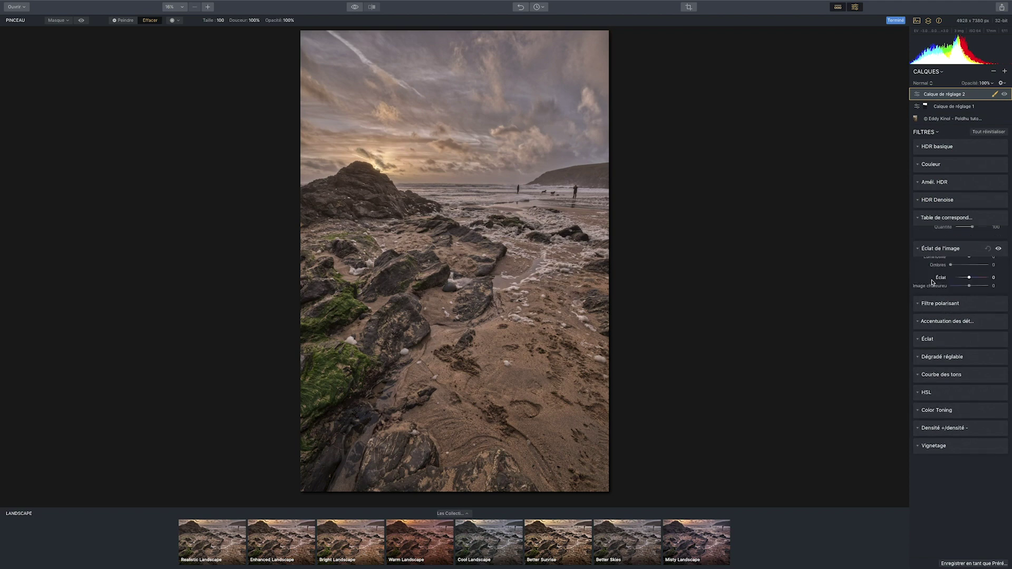
mouse_move(950, 250)
left_mouse_down()
mouse_move(983, 258)
mouse_move(964, 250)
left_mouse_up()
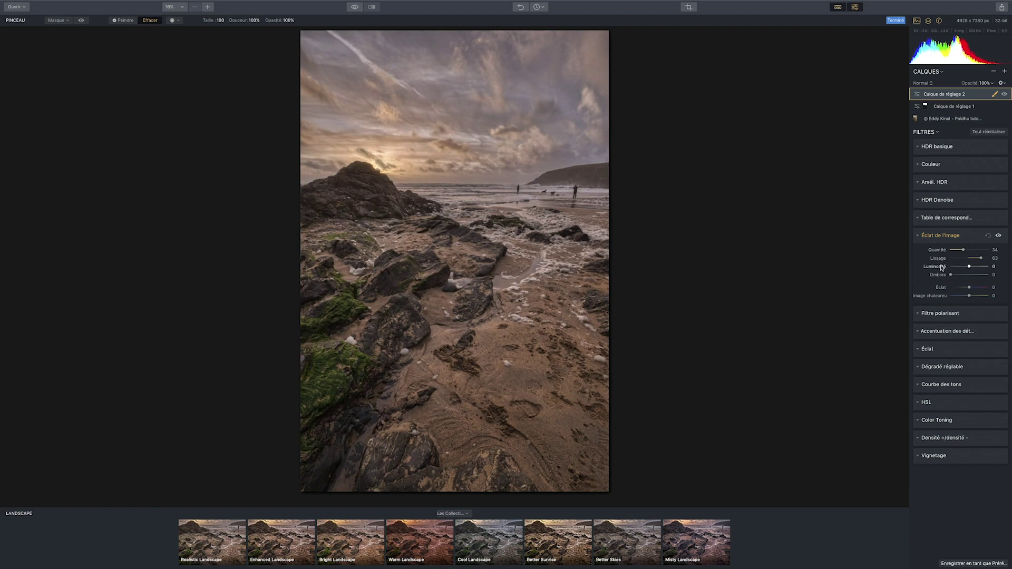
left_click_drag(971, 267, 979, 267)
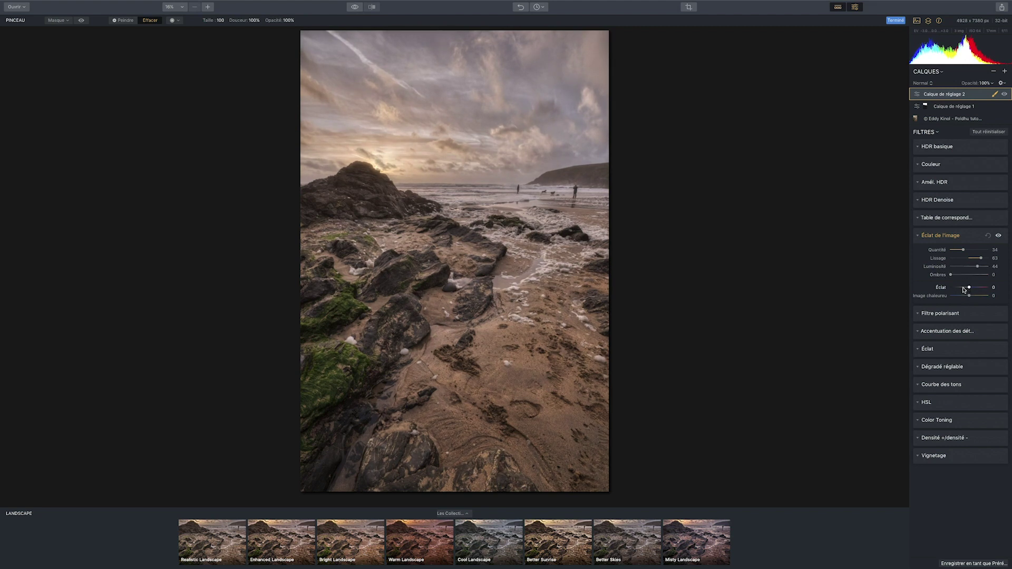
mouse_move(950, 276)
left_mouse_down()
mouse_move(973, 275)
mouse_move(941, 274)
left_mouse_up()
- Add a third adjustment layer and set its colour saturation to -100
left_click(1005, 71)
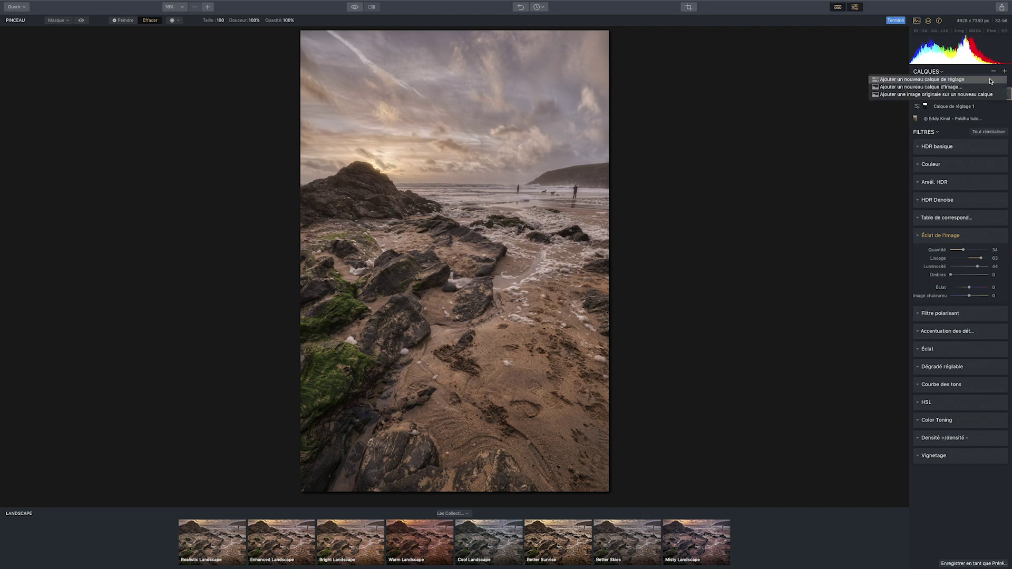
left_click(990, 80)
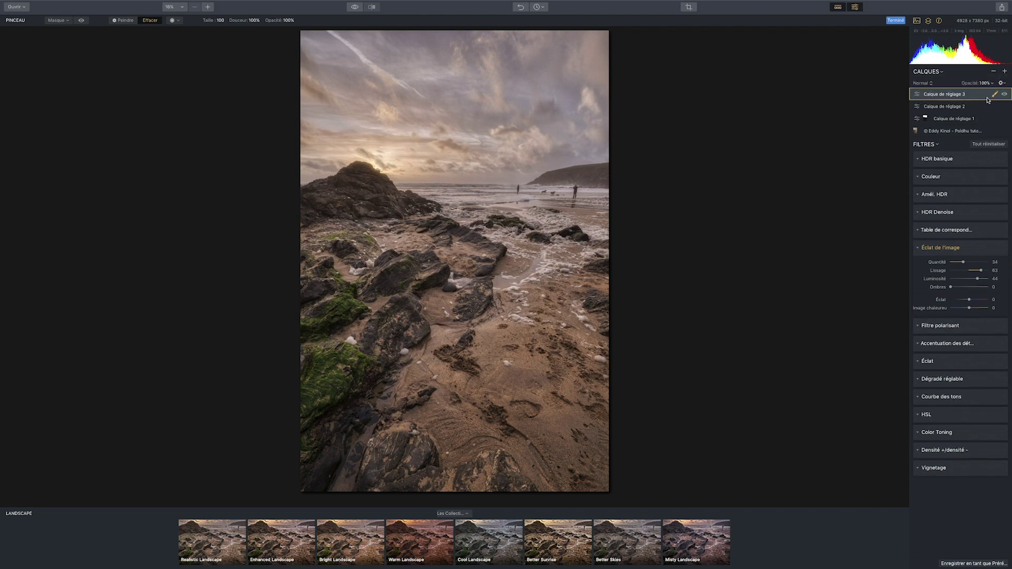
left_click(951, 179)
left_click_drag(968, 192, 923, 193)
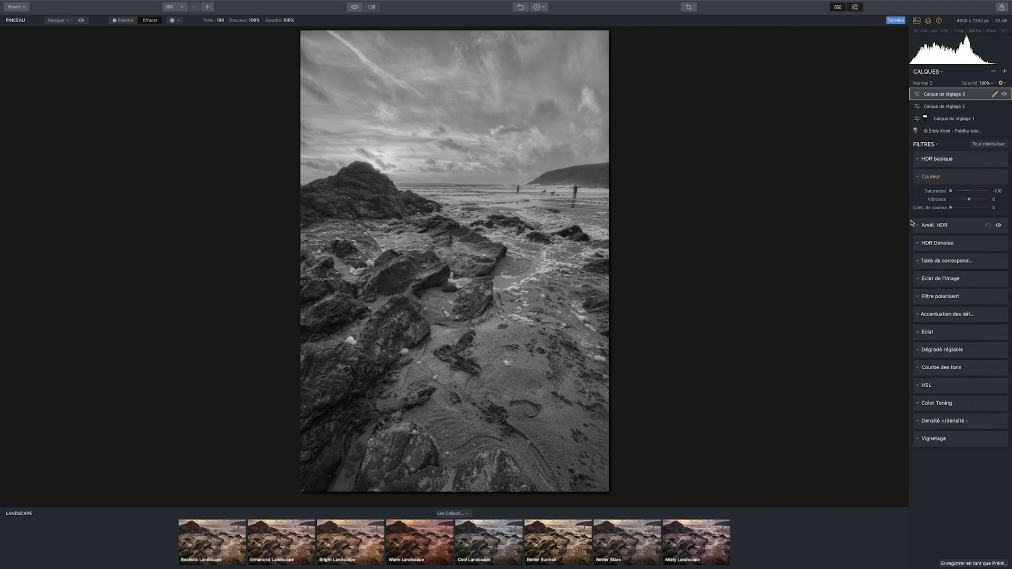
- In HDR basique, set exposure to -1.20, Smart Tone, shadows and blacks to -100, and highlights and whites to 100
left_click(943, 160)
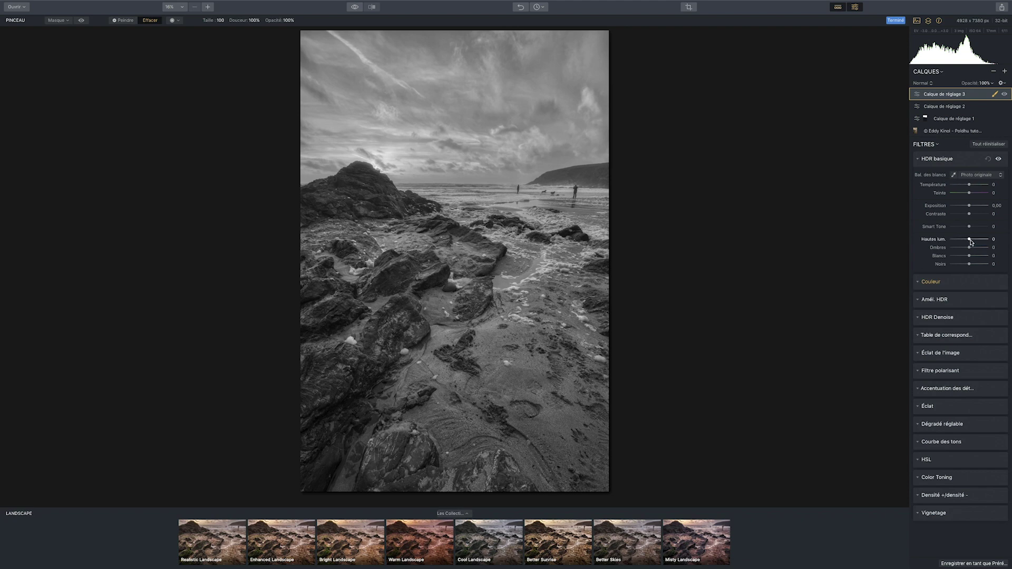
left_click_drag(968, 240, 950, 264)
left_click_drag(970, 207, 927, 223)
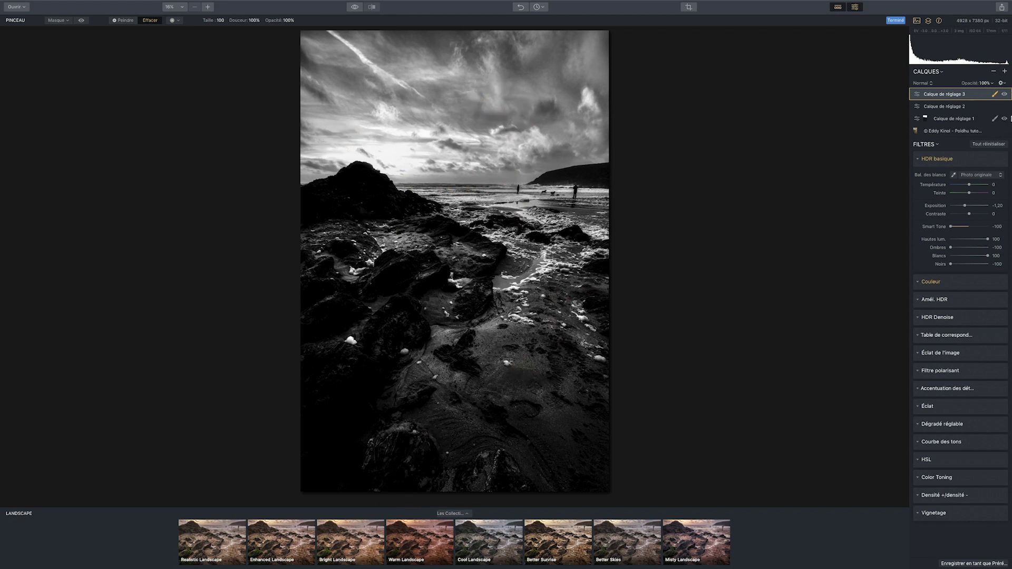
- Create a luminosity mask on the black-and-white adjustment layer and copy that mask
left_click(994, 96)
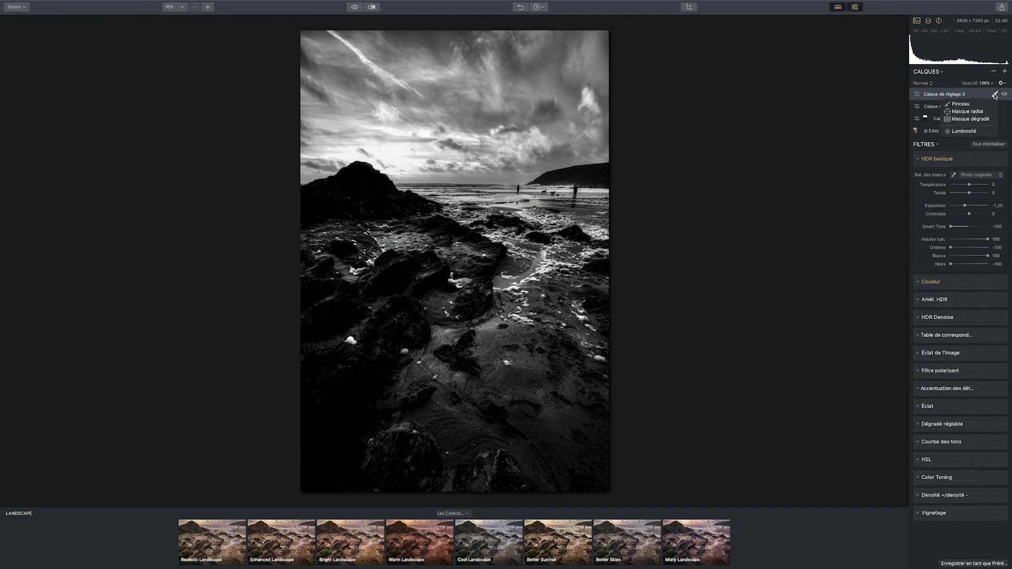
left_click(970, 131)
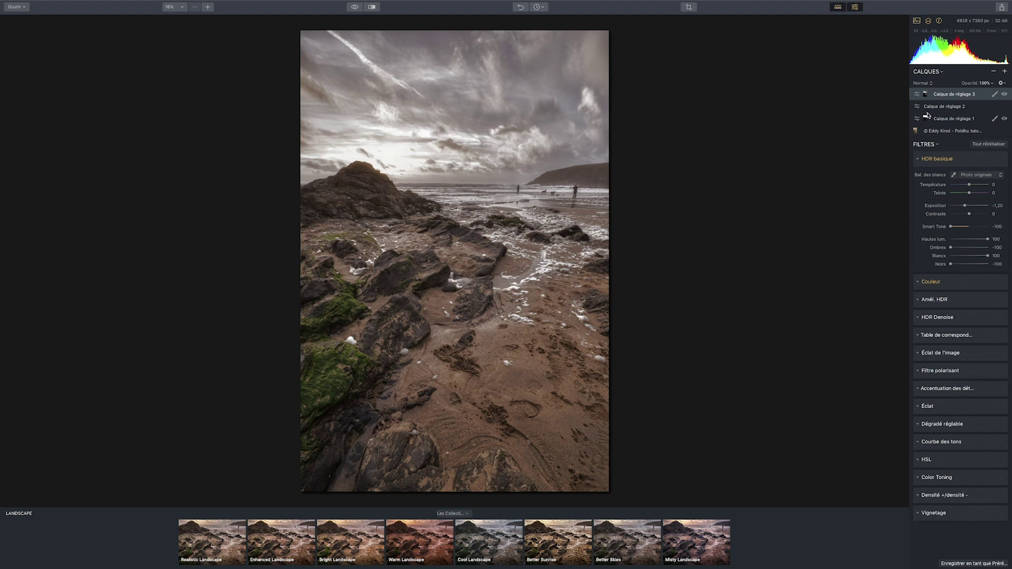
left_click(924, 96)
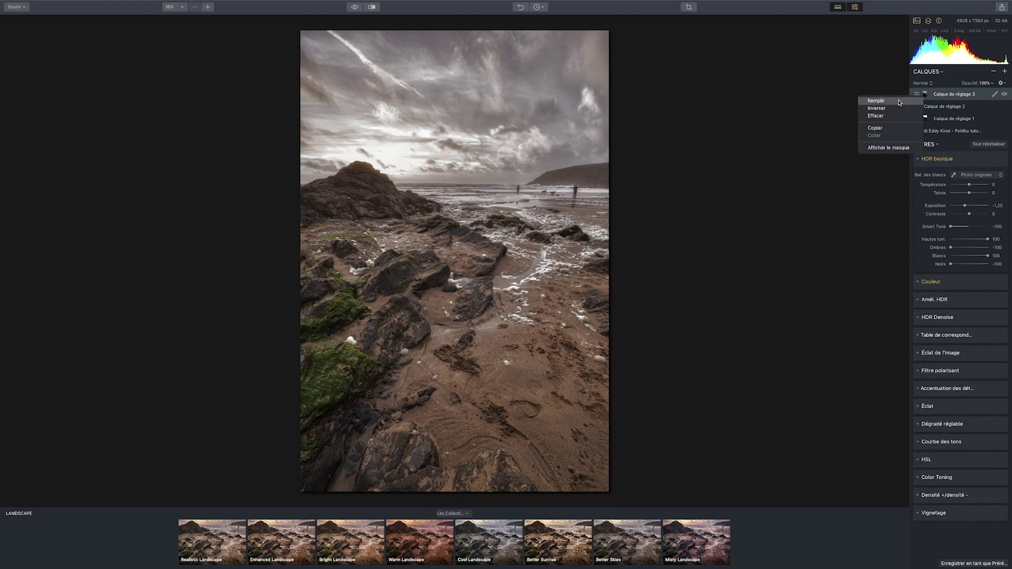
left_click(882, 130)
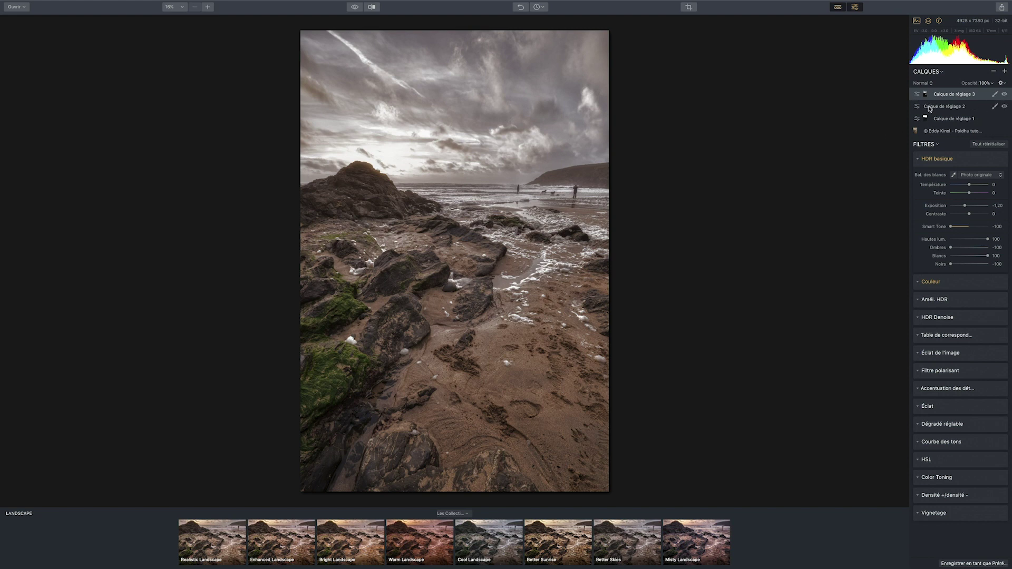
- Delete the black-and-white adjustment layer and paste the copied luminosity mask onto Calque de réglage 2
left_click(993, 72)
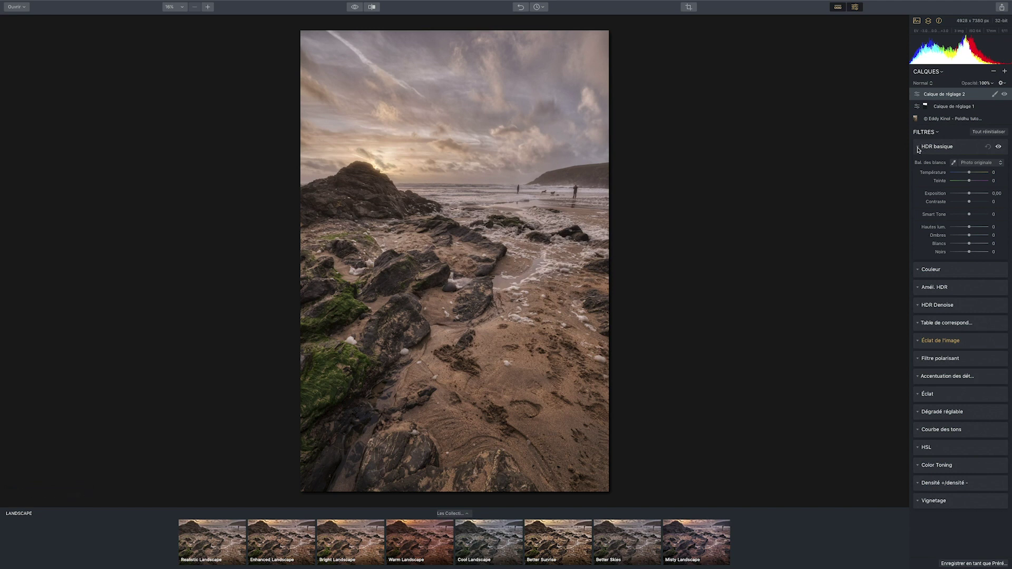
right_click(918, 95)
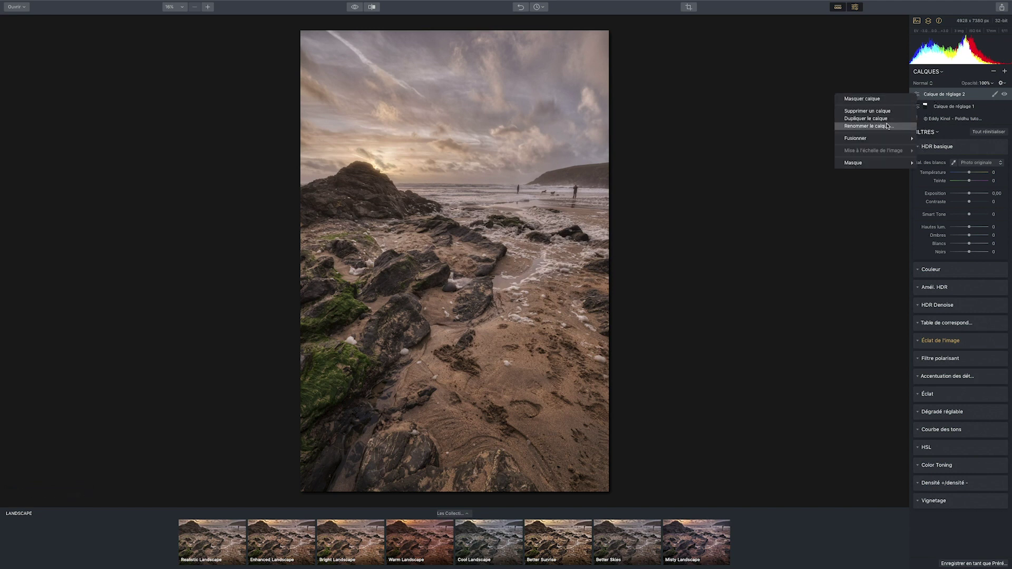
mouse_move(873, 164)
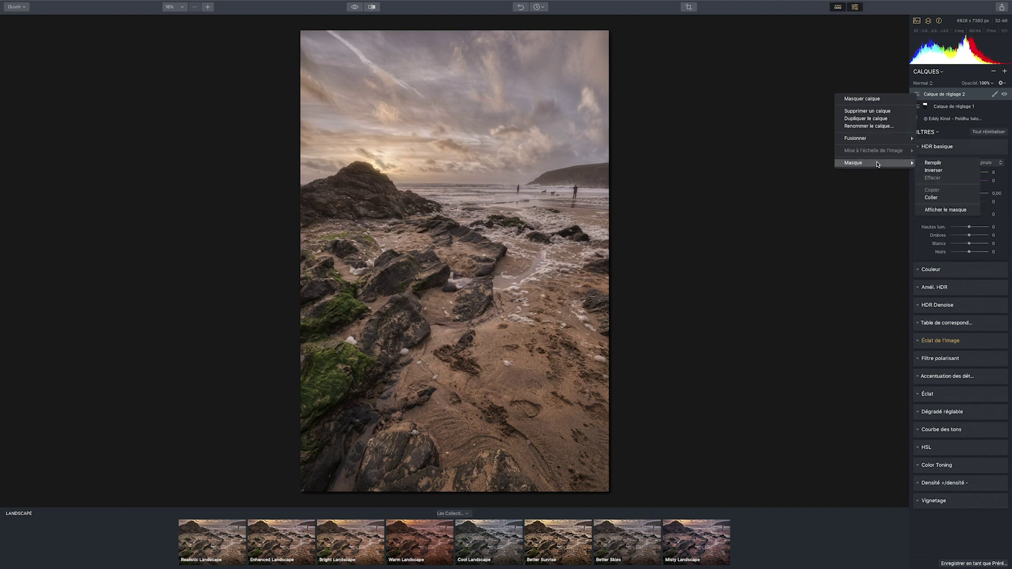
left_click(932, 197)
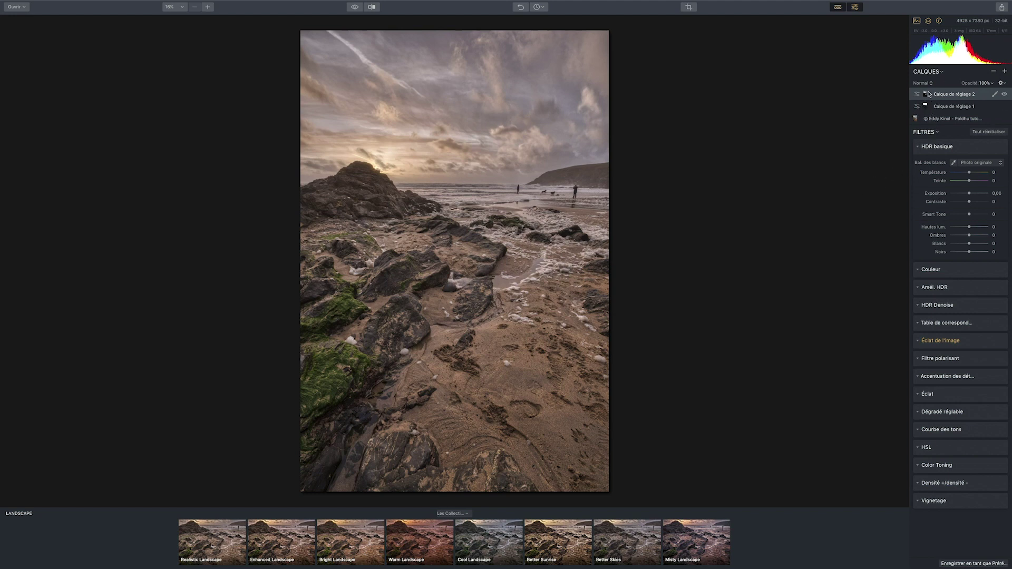
- Inspect the luminosity mask overlay on Calque de réglage 2 using the mask brush, and hide the overlay again
left_click(995, 94)
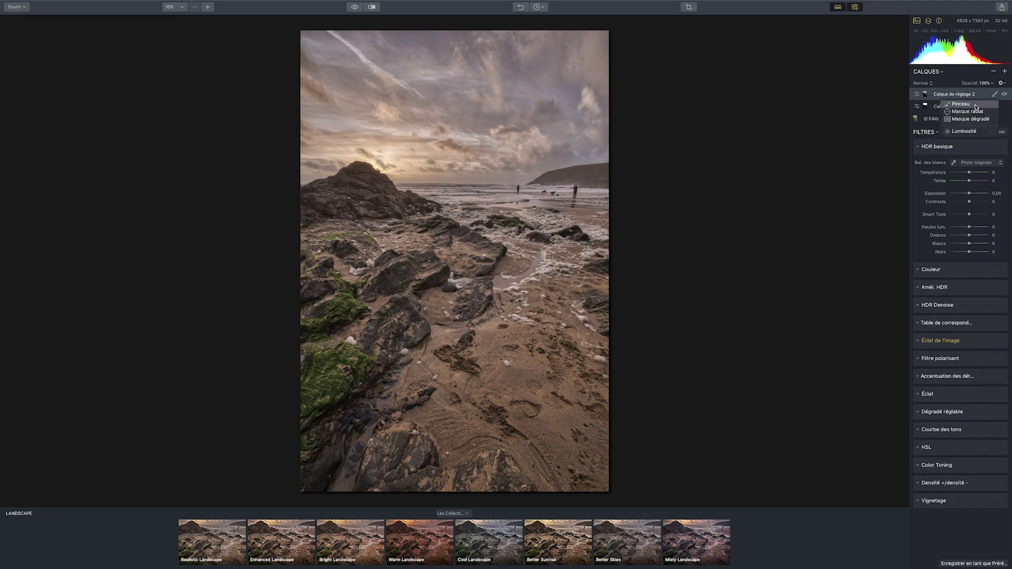
left_click(975, 105)
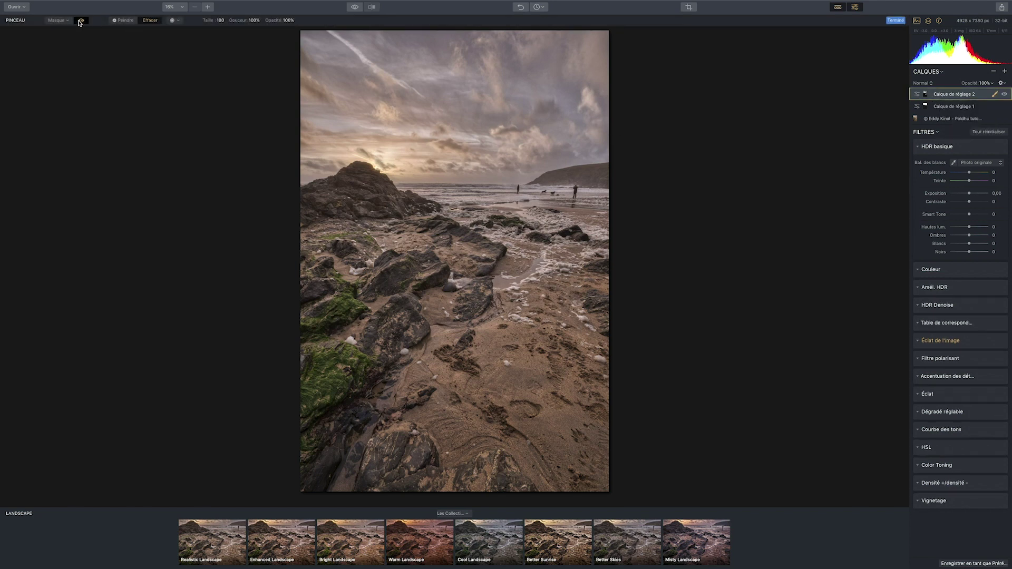
left_click(80, 21)
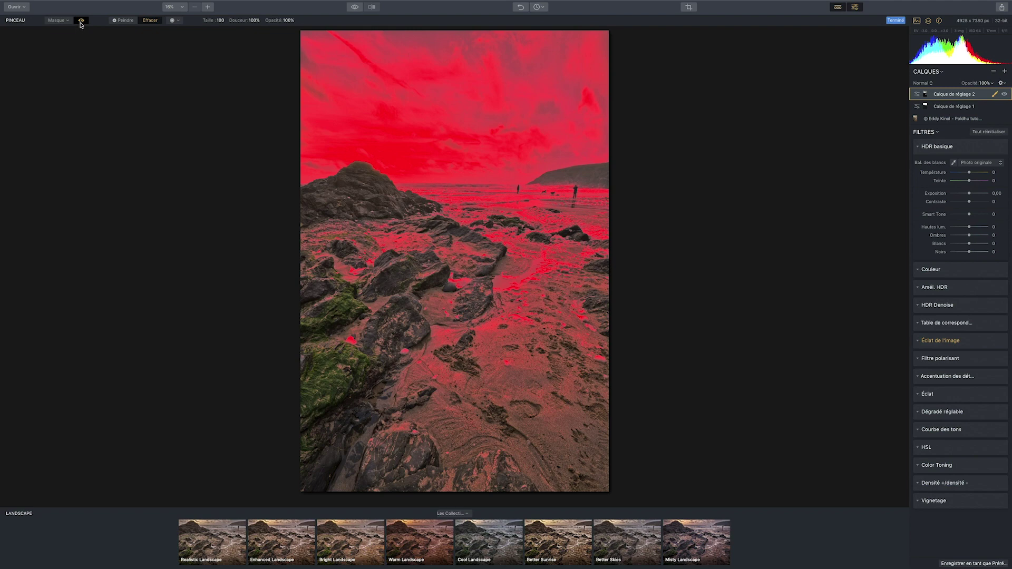
left_click(81, 22)
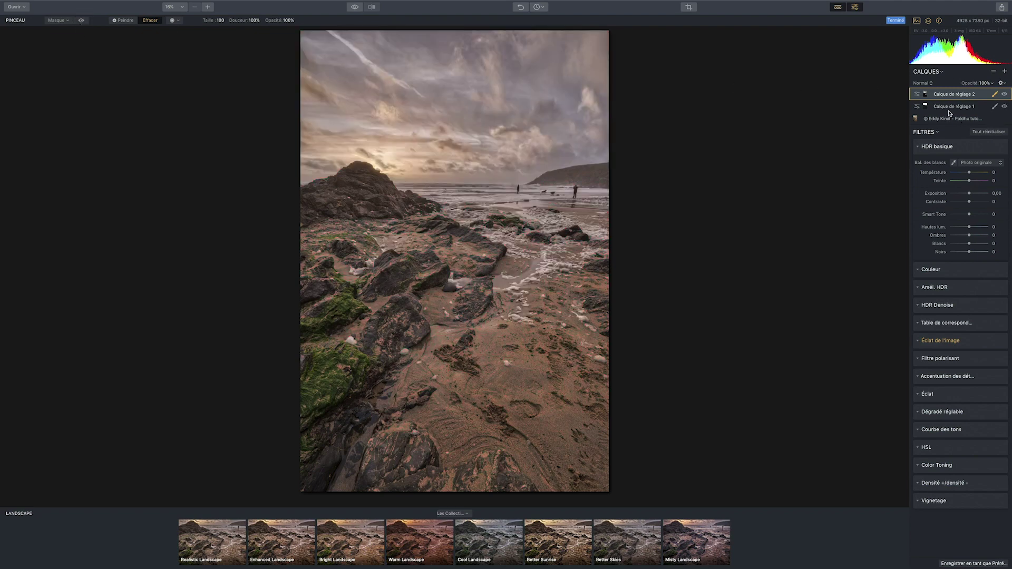
- Compare the image with and without the Éclat de l'image filter on Calque de réglage 2
left_click(943, 341)
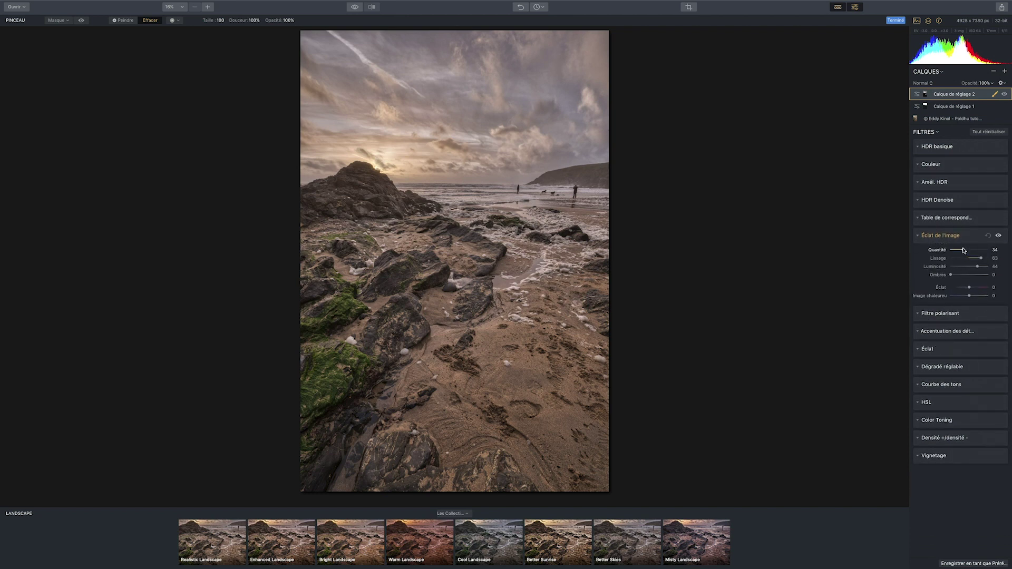
left_click(998, 237)
left_click(998, 237)
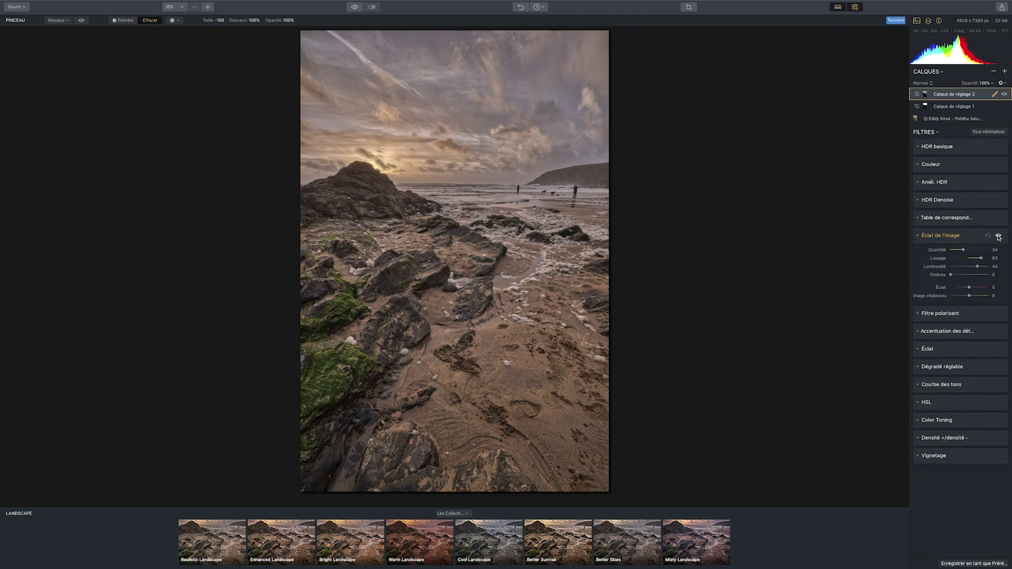
left_click(998, 236)
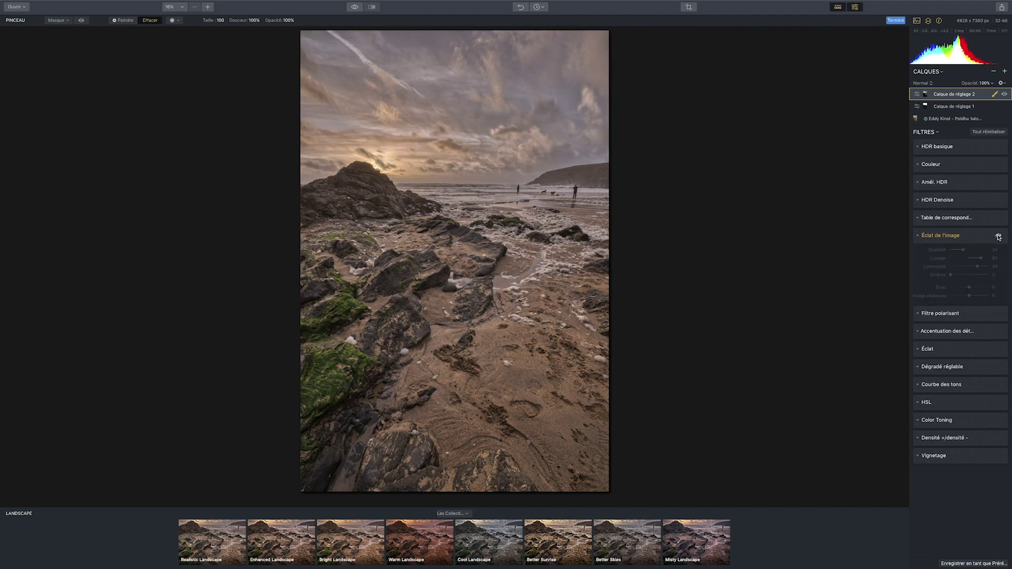
left_click(998, 236)
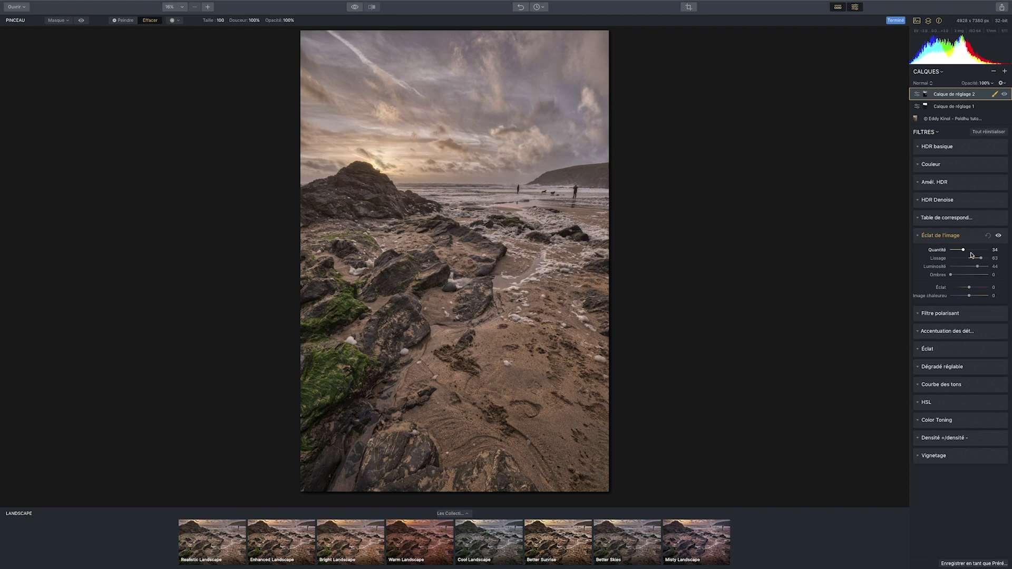
- In Éclat de l'image, set Quantité to 28, Lissage to -8, Ombres to 14, Éclat to 58 and image warmth to 55
mouse_move(966, 249)
left_mouse_down()
mouse_move(988, 250)
mouse_move(977, 250)
left_mouse_up()
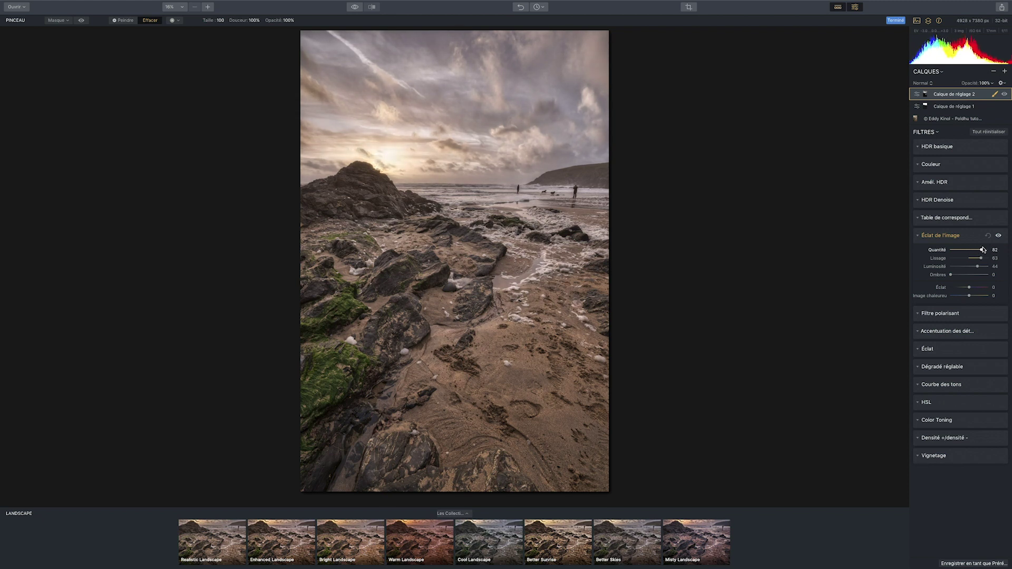
left_click_drag(981, 258, 980, 287)
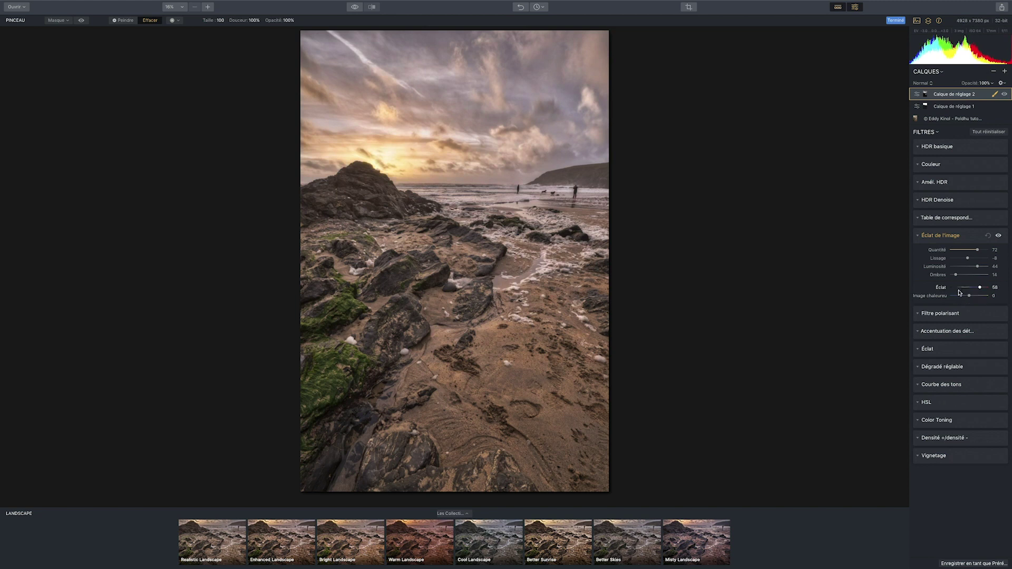
left_click_drag(970, 296, 978, 296)
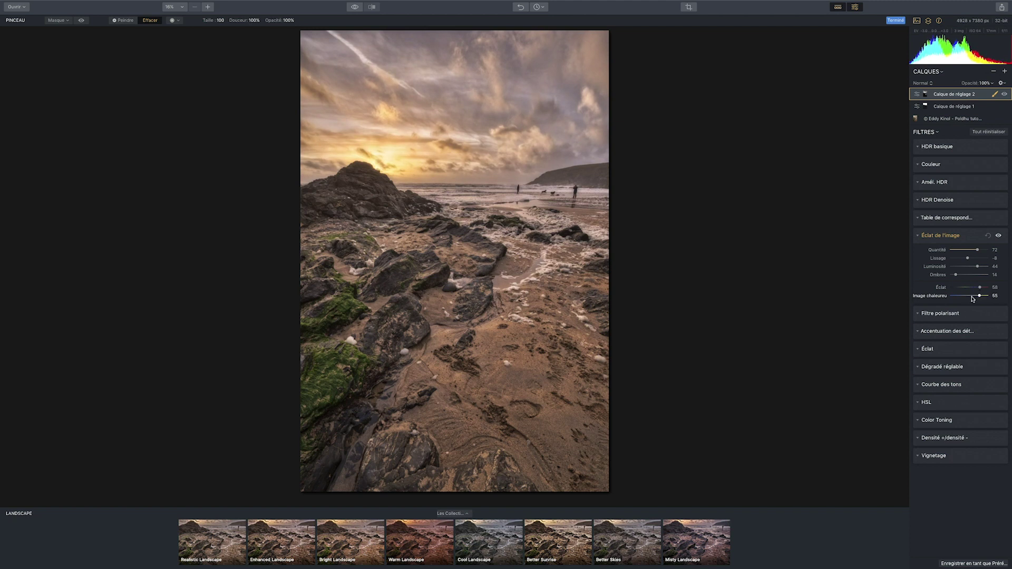
left_click_drag(977, 250, 957, 256)
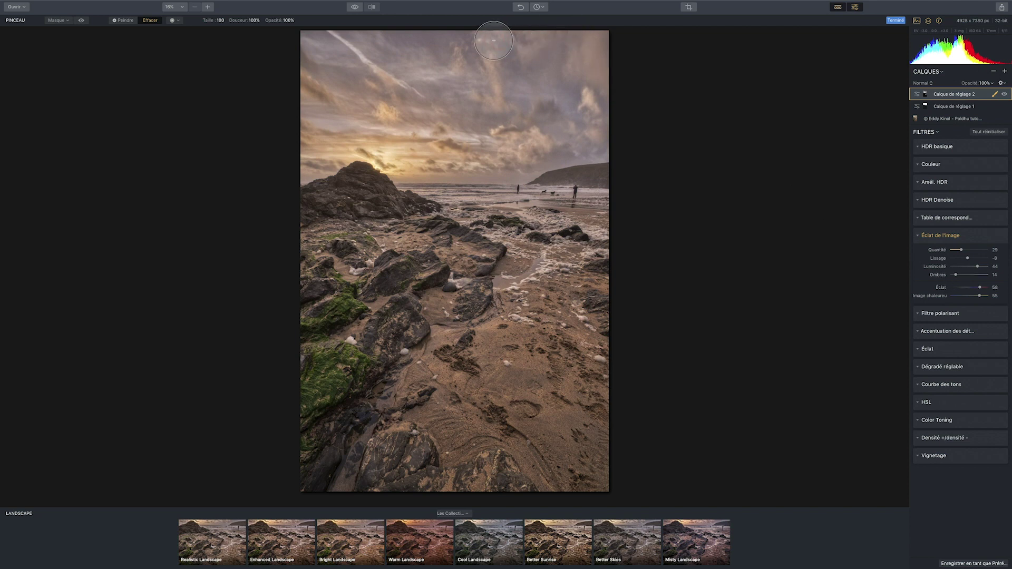
left_click(354, 7)
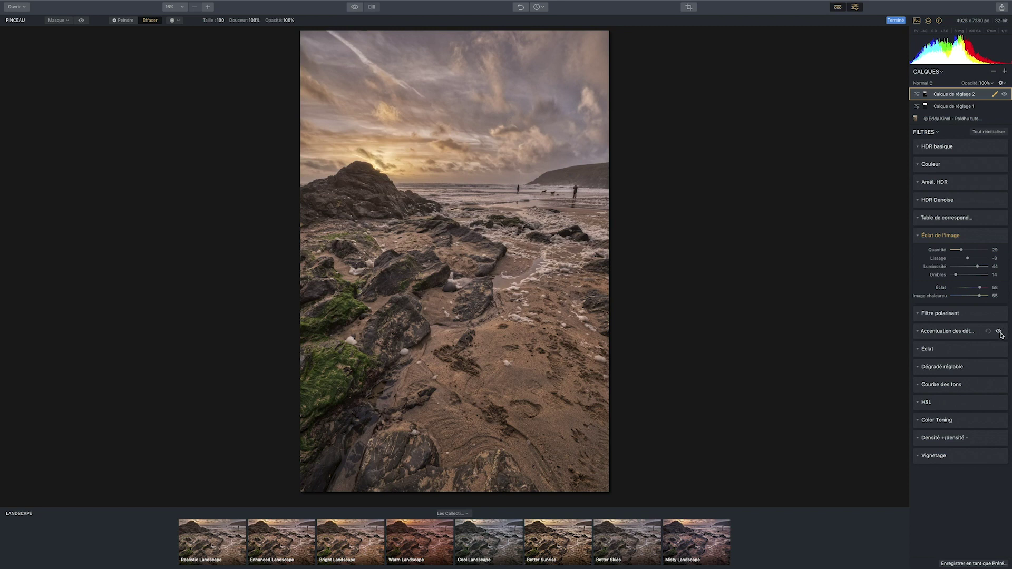
- Add a new adjustment layer above Calque de réglage 2
left_click(1004, 71)
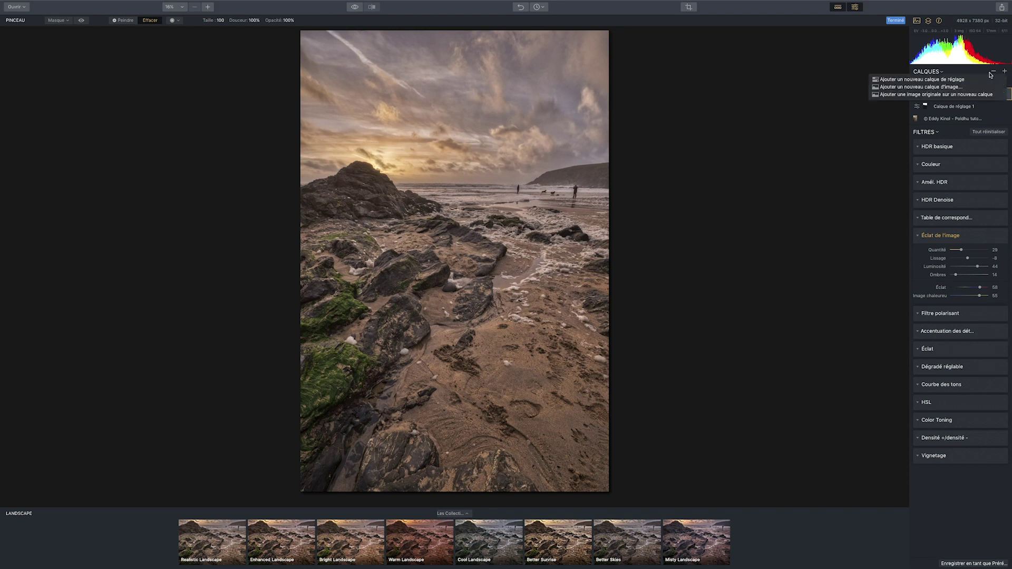
left_click(972, 80)
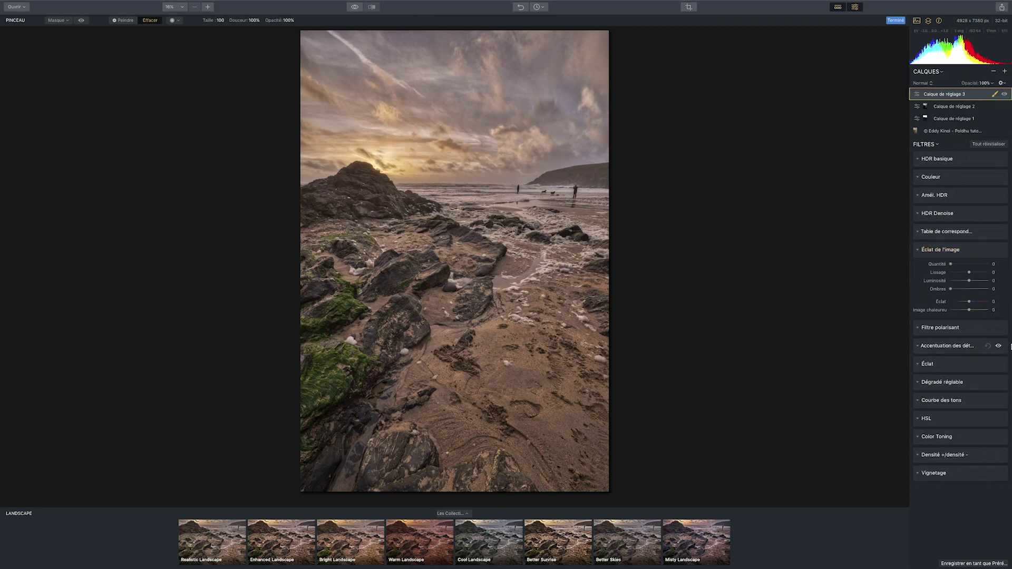
- Try detail accentuation on Calque de réglage 3 with small 40, medium 38 and large 28, and reset all three values
left_click(948, 345)
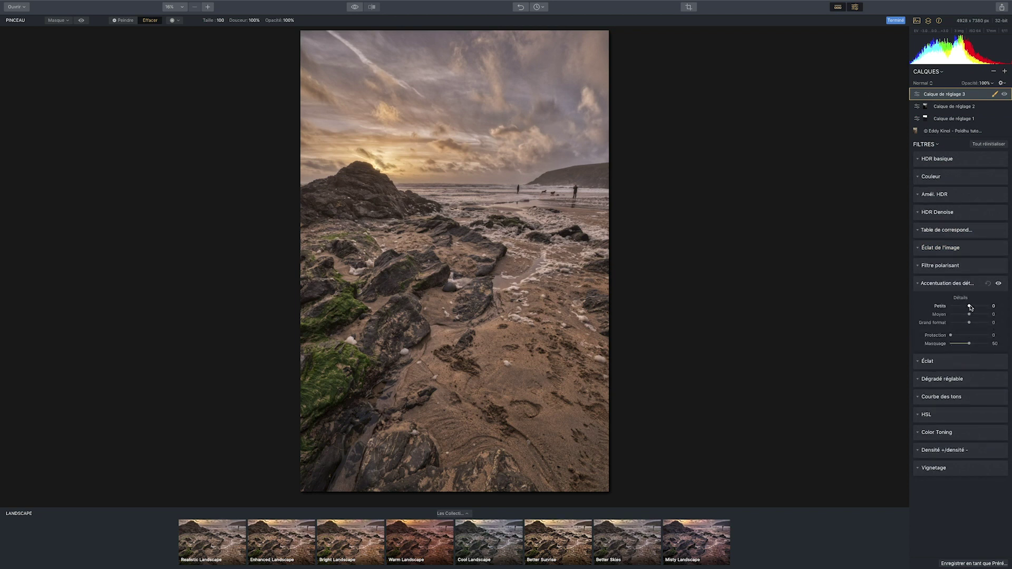
left_click_drag(968, 307, 975, 315)
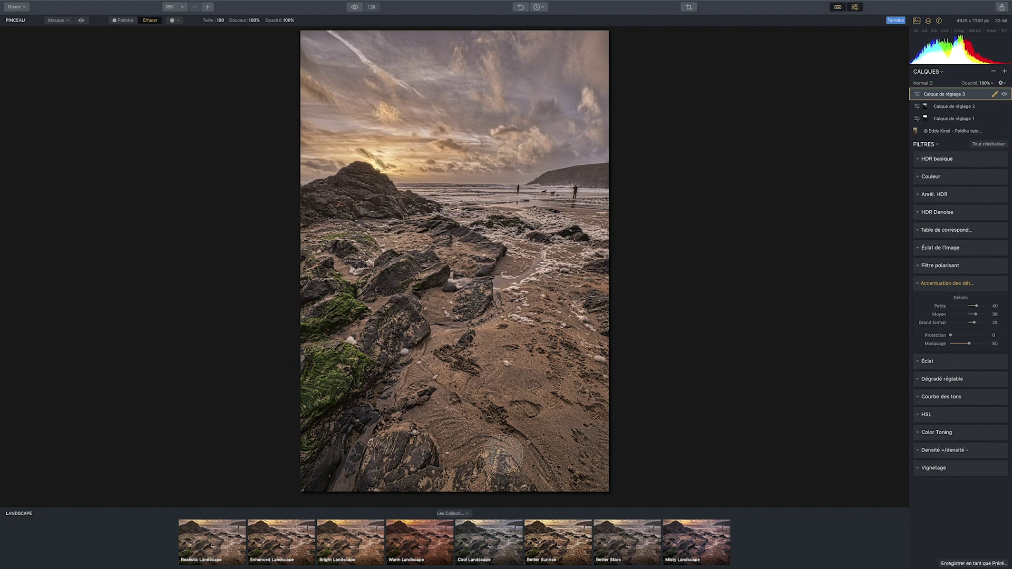
double_click(940, 306)
double_click(939, 314)
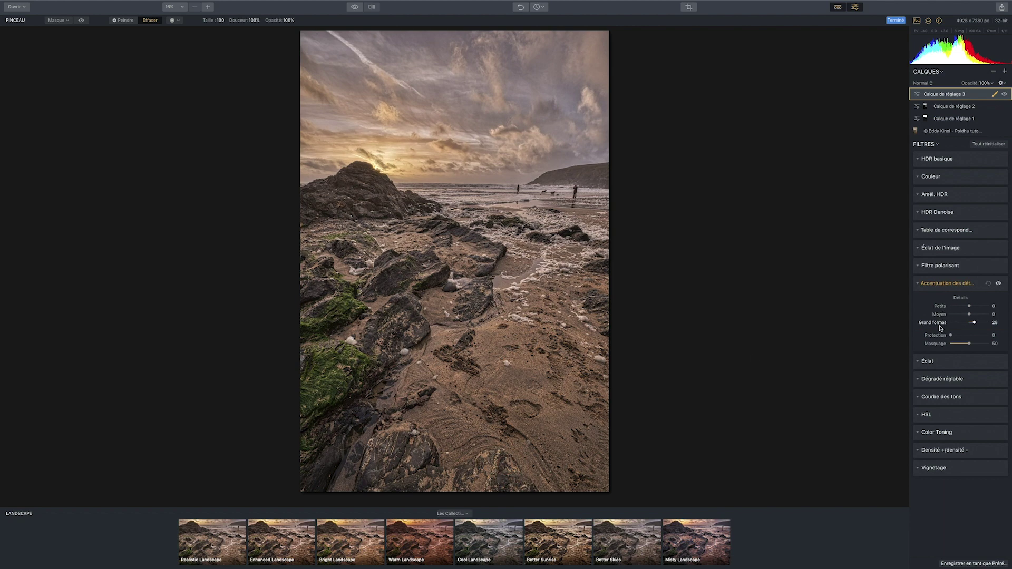
double_click(940, 324)
- Add another adjustment layer above Calque de réglage 3 and set its colour saturation to -100
left_click(1005, 70)
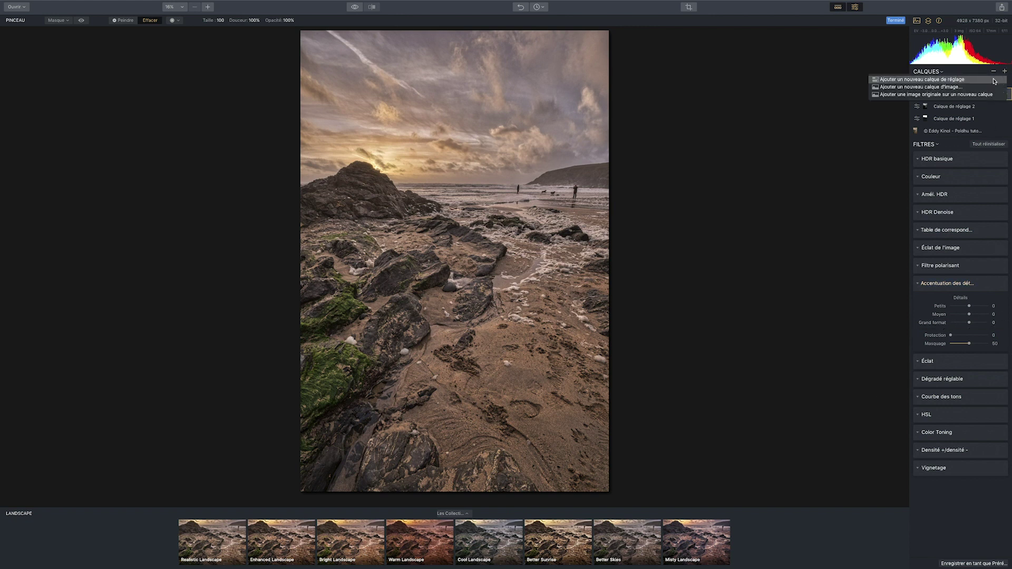
left_click(991, 79)
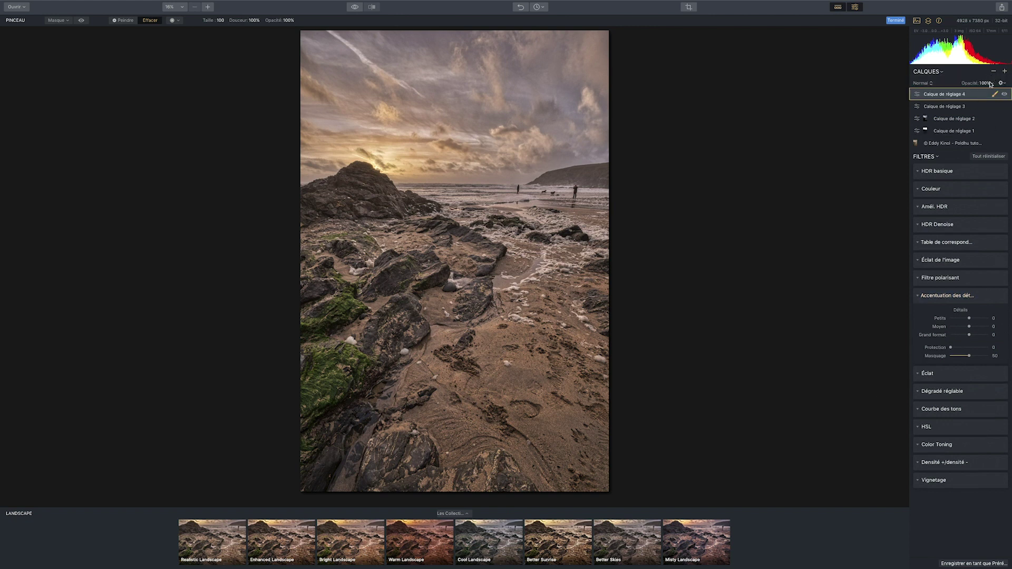
left_click(940, 190)
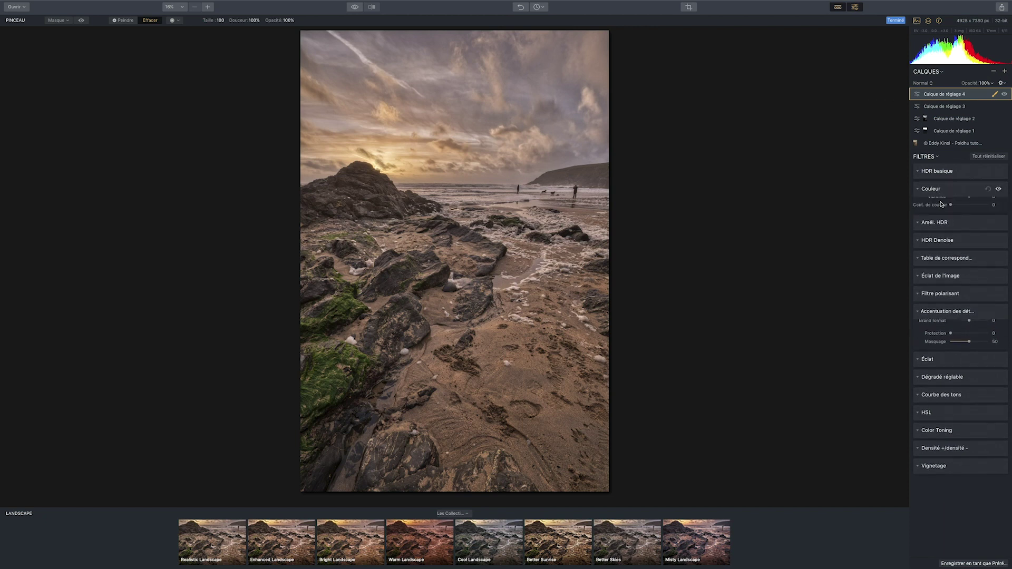
left_click_drag(968, 203, 943, 209)
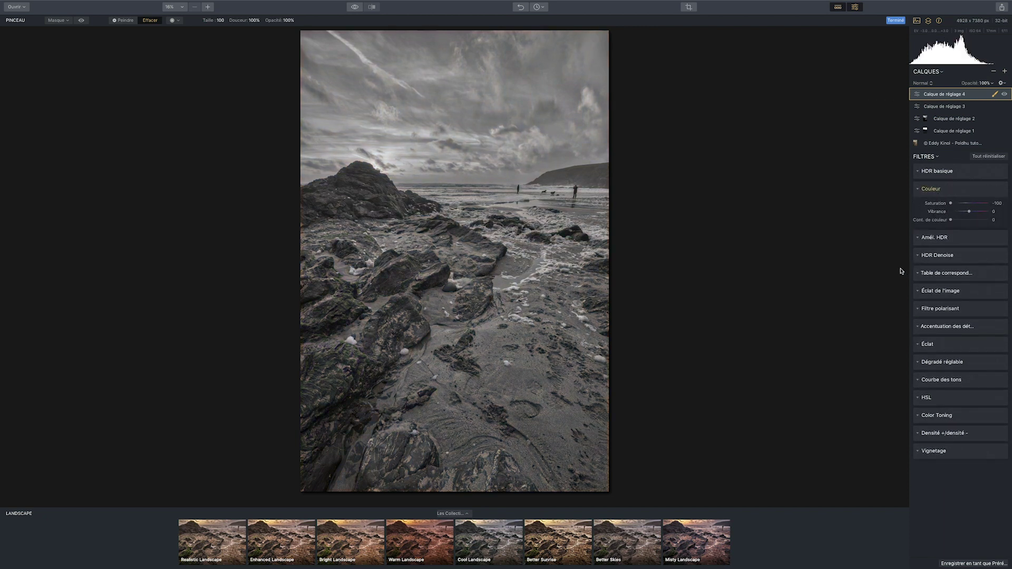
- On Calque de réglage 4, set highlights and whites to 100, shadows and blacks to -100, exposure to -0.48, and invert the tone curve
left_click(944, 172)
left_click_drag(973, 250, 950, 260)
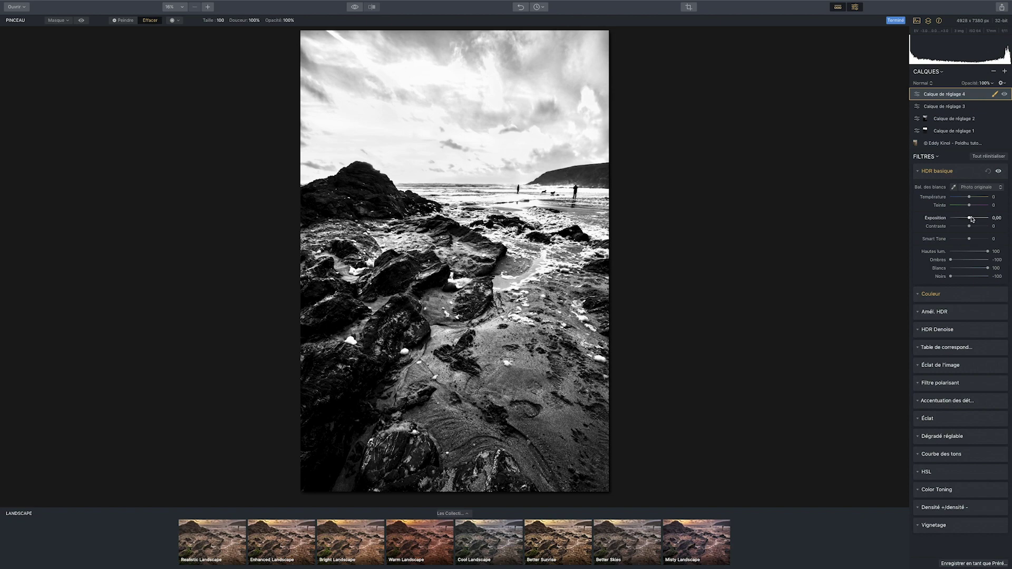
left_click_drag(969, 218, 967, 218)
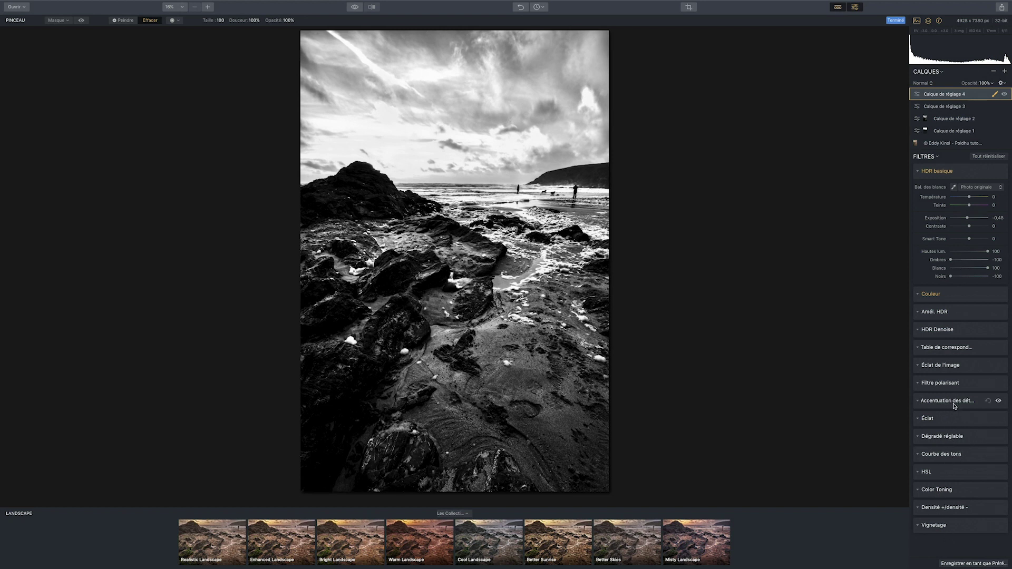
left_click(933, 459)
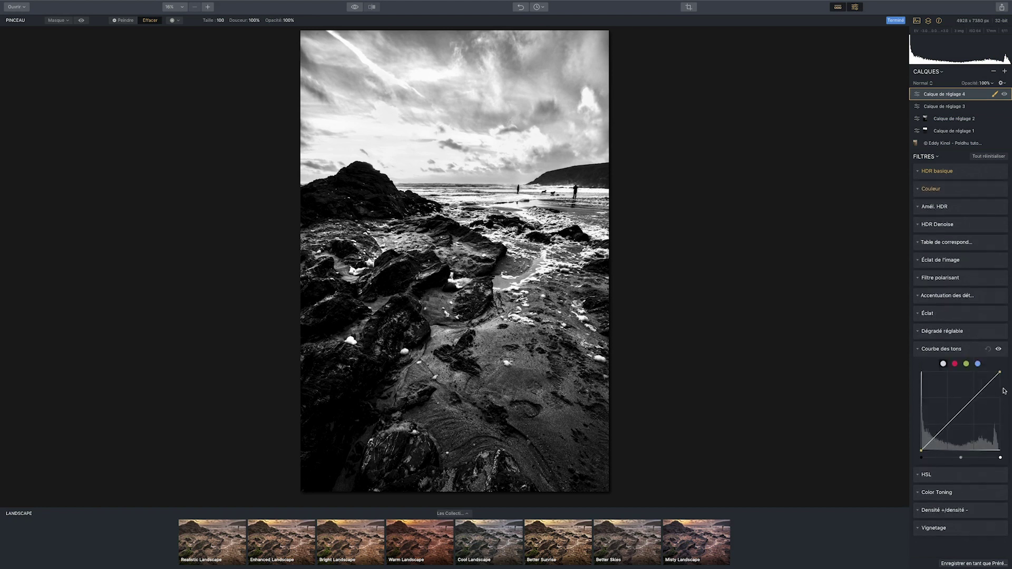
left_click_drag(1000, 372, 915, 438)
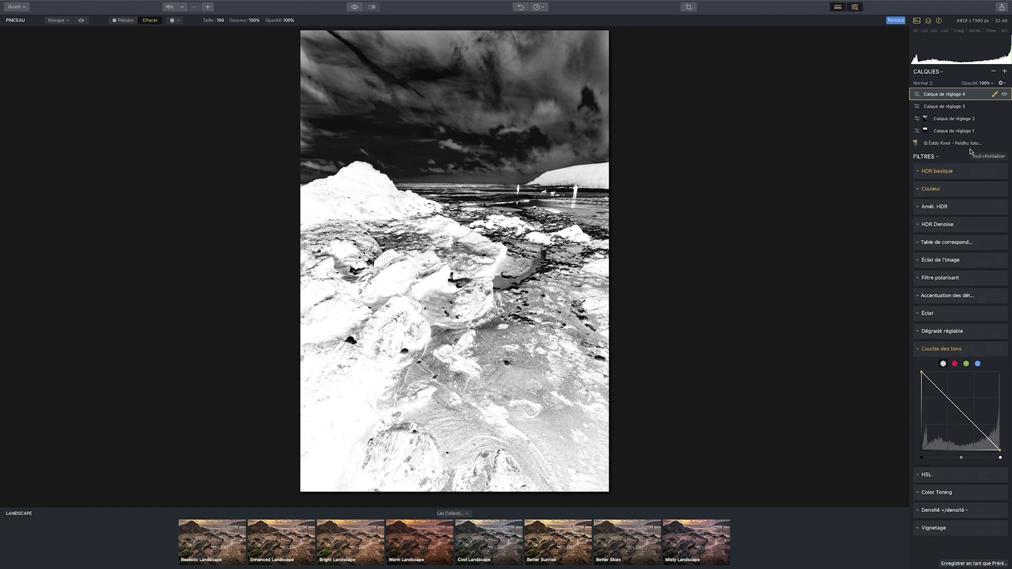
- In HDR basique on Calque de réglage 4, set exposure to 1.25, try contrast at 100, and reset contrast and Smart Tone to 0
left_click(936, 172)
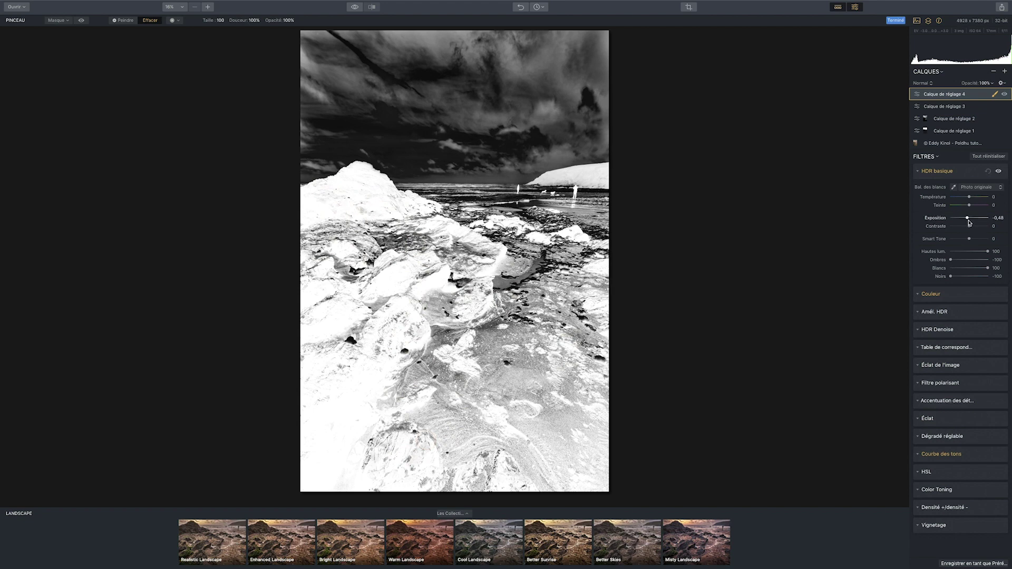
left_click_drag(969, 219, 972, 222)
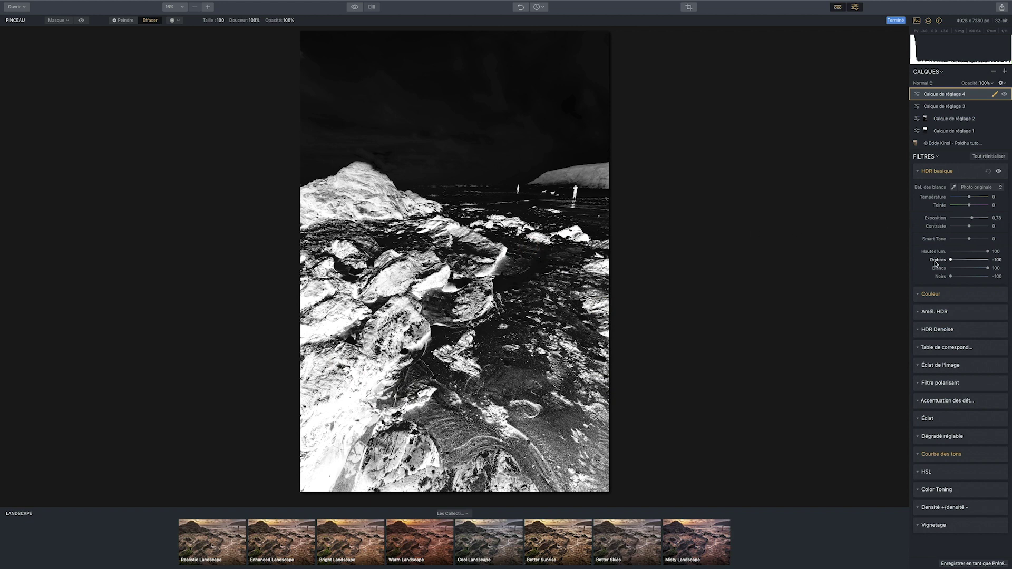
mouse_move(970, 240)
left_mouse_down()
mouse_move(948, 242)
mouse_move(982, 227)
mouse_move(951, 227)
mouse_move(1010, 224)
mouse_move(970, 239)
left_mouse_up()
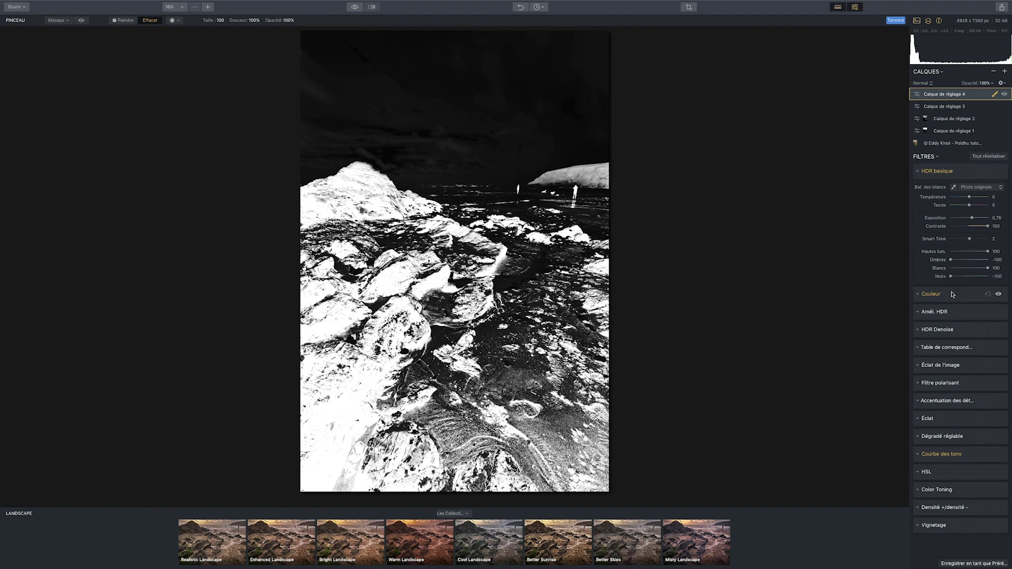
left_click_drag(971, 218, 975, 221)
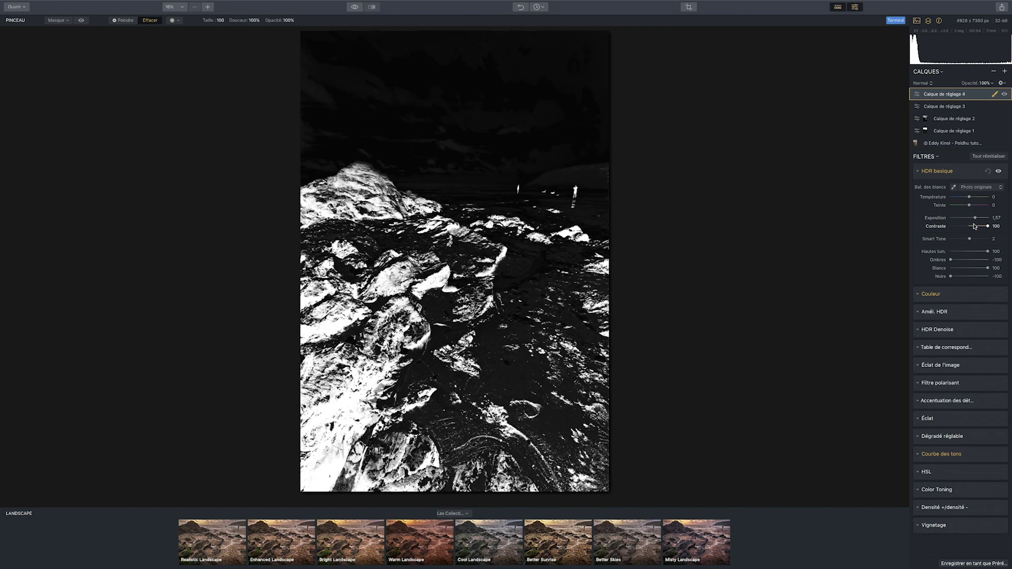
double_click(942, 230)
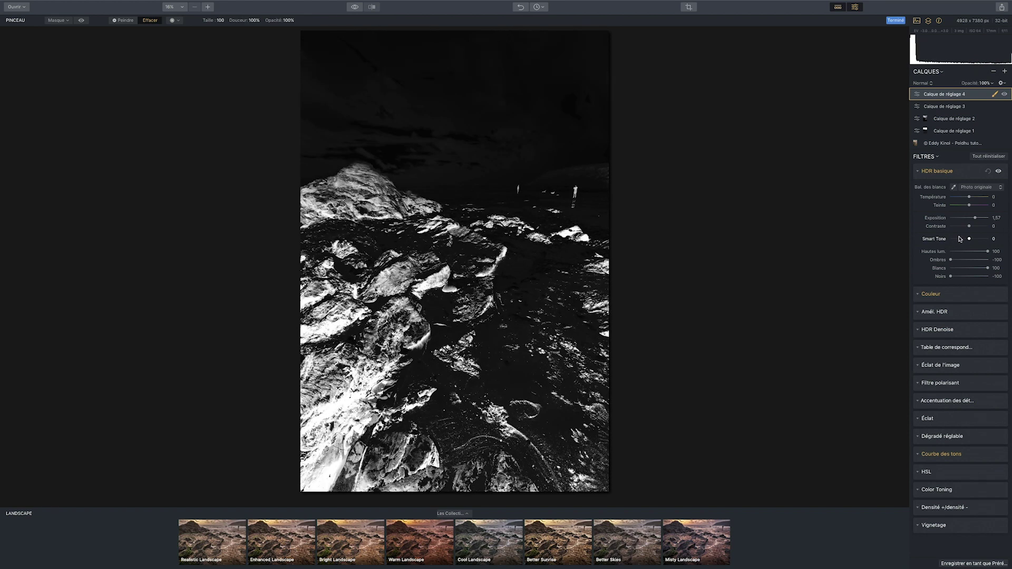
mouse_move(975, 220)
left_mouse_down()
mouse_move(985, 219)
mouse_move(973, 219)
left_mouse_up()
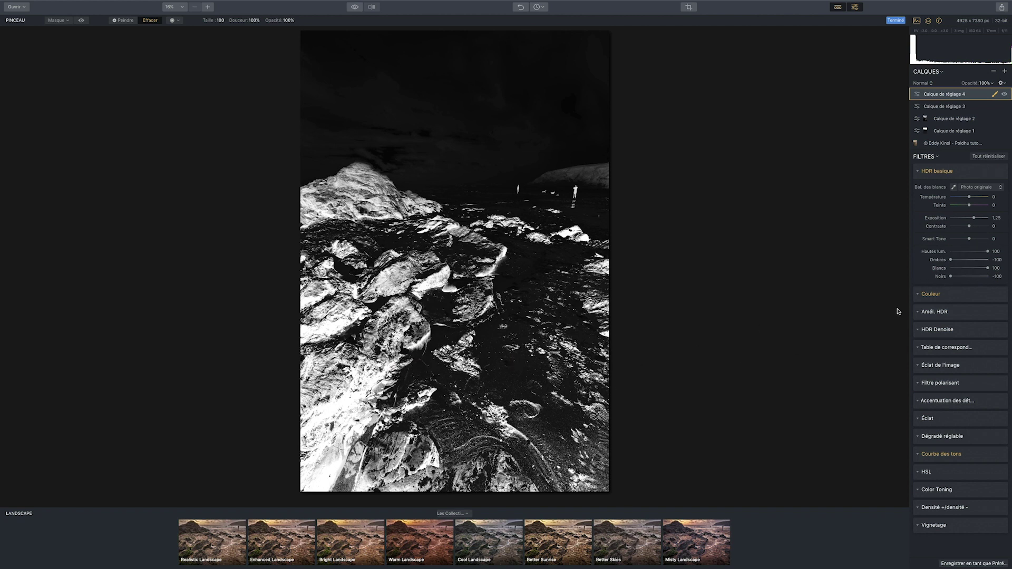
- Close the brush, create a luminosity mask on Calque de réglage 4, and copy that mask
left_click(994, 95)
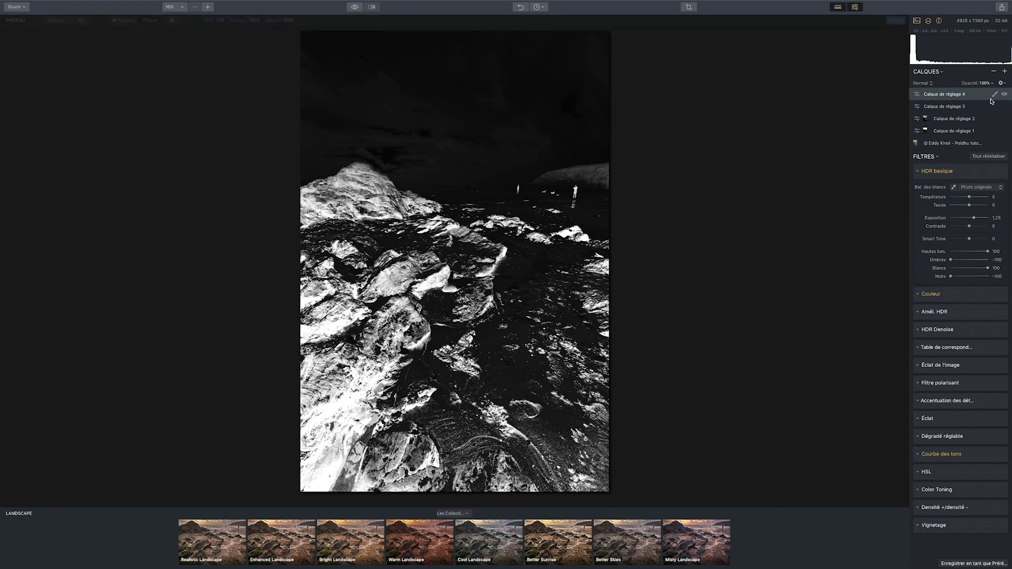
left_click(994, 95)
left_click(960, 132)
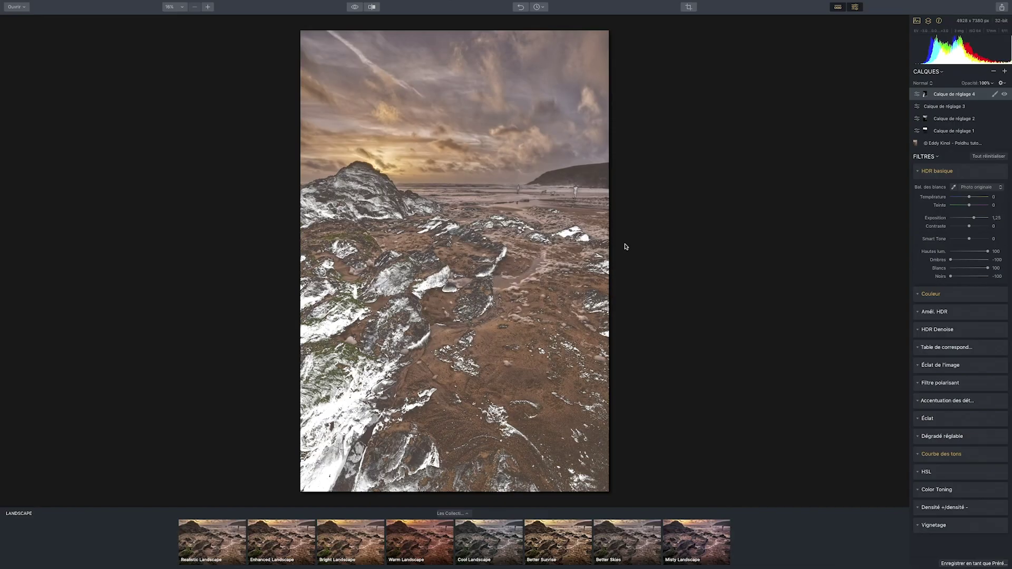
right_click(926, 95)
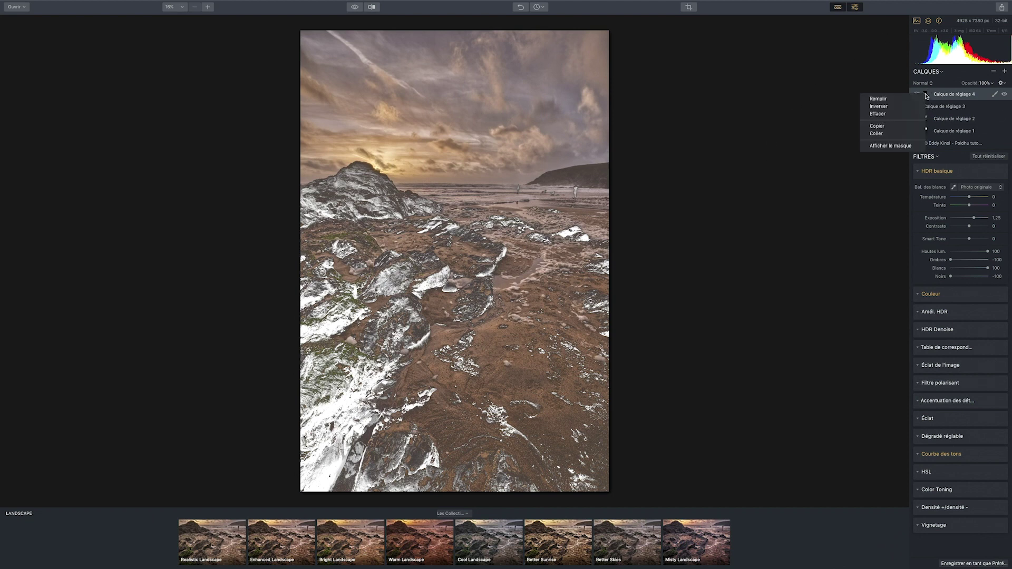
left_click(881, 125)
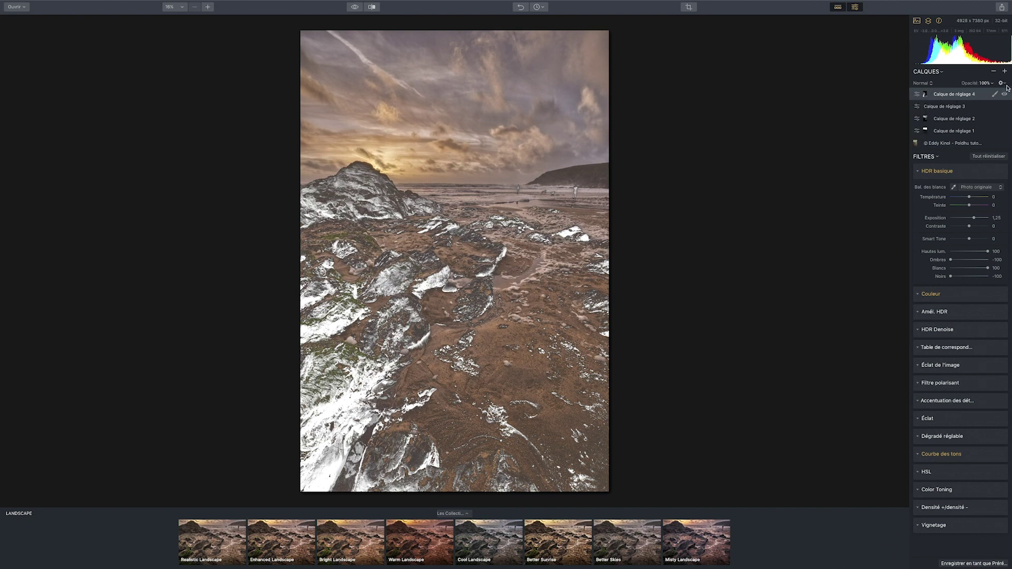
- Delete Calque de réglage 4 and paste the copied luminosity mask onto Calque de réglage 3
left_click(993, 71)
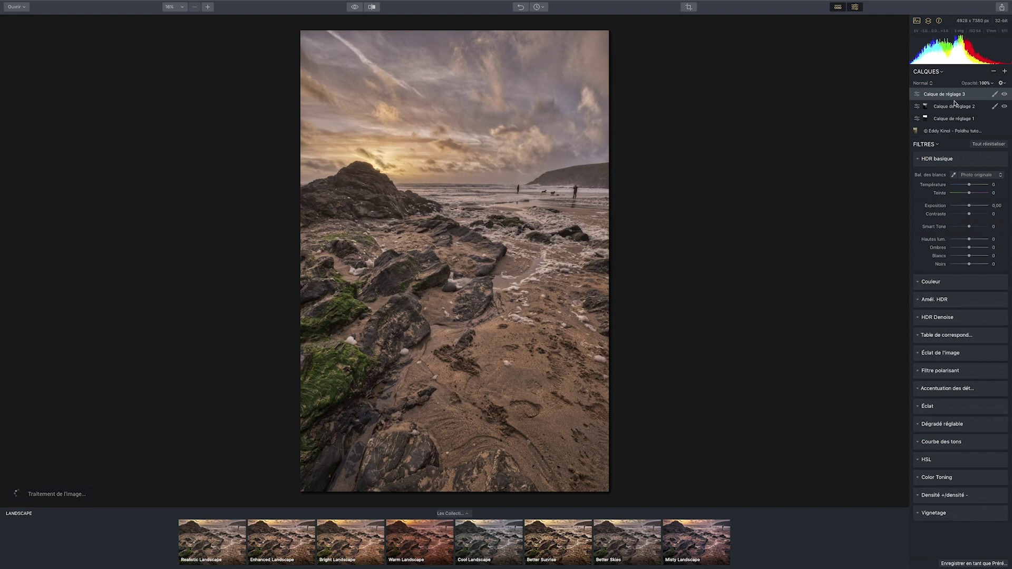
right_click(915, 98)
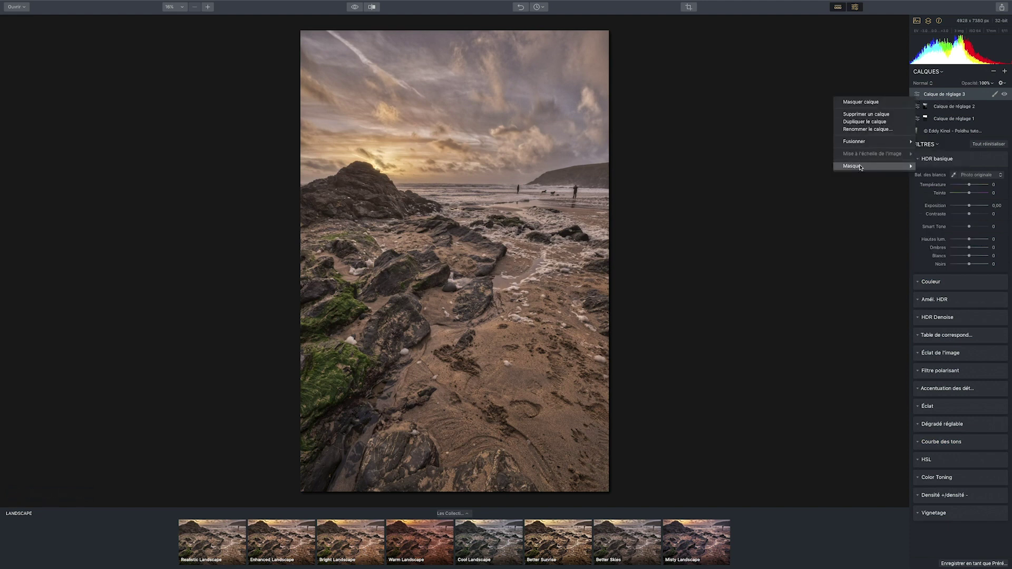
mouse_move(864, 167)
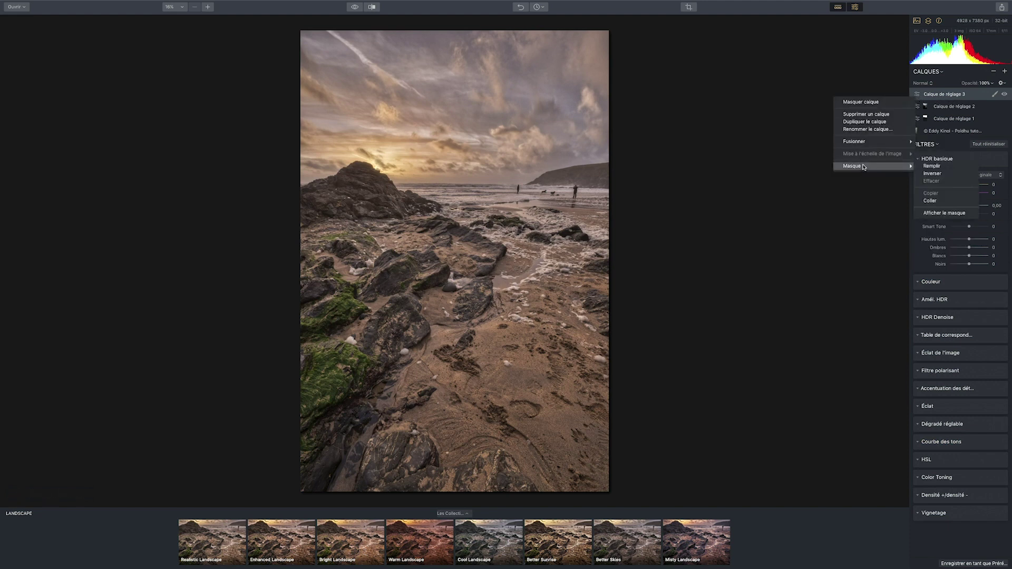
left_click(929, 202)
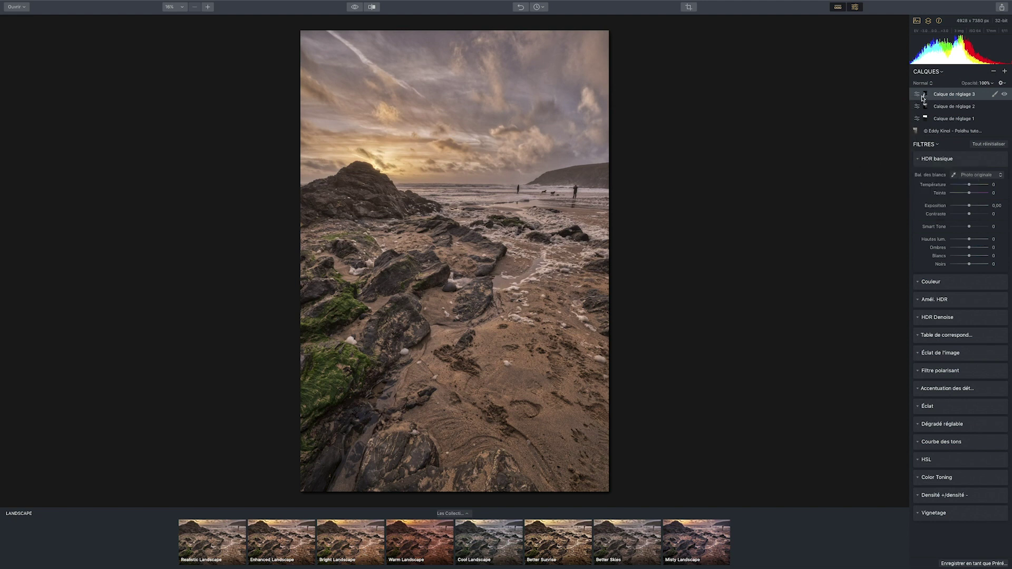
- Set the detail accentuation on Calque de réglage 3 to small 41, medium 58 and large 87
left_click(935, 391)
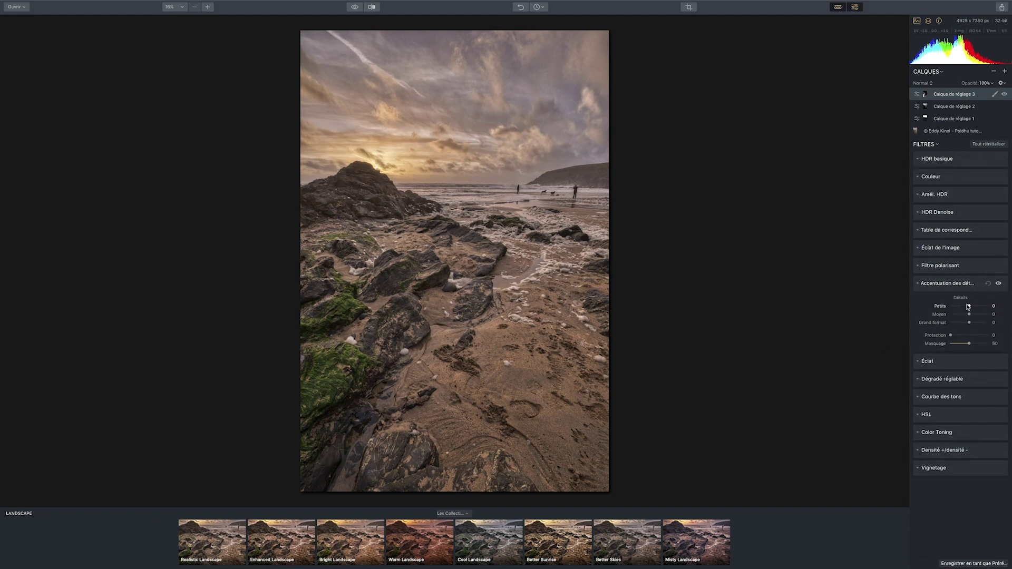
left_click_drag(970, 306, 984, 322)
- Inspect the mask overlay of Calque de réglage 3 with the brush tool, hide it, and compare the image before and after editing
left_click(996, 95)
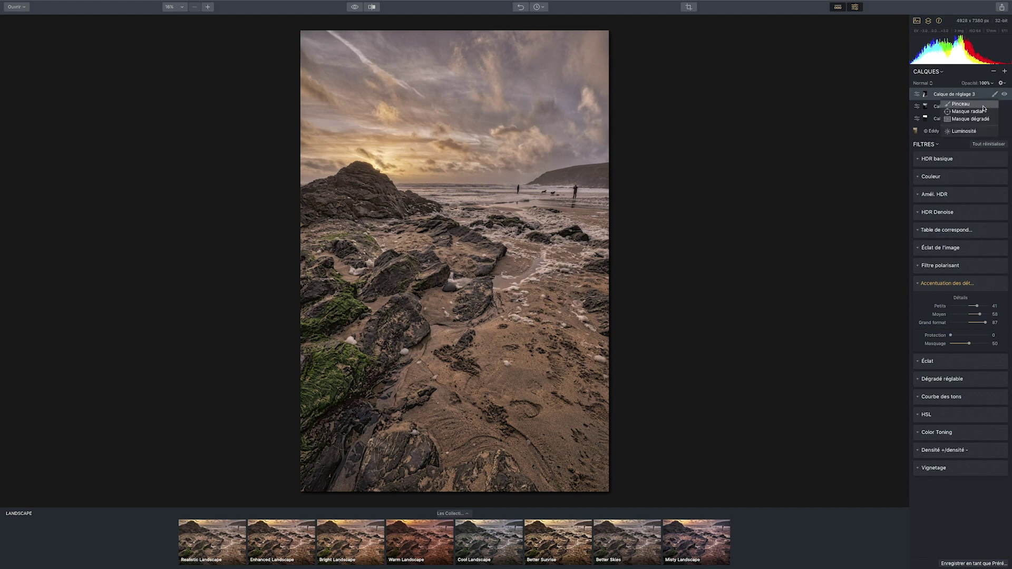
left_click(982, 106)
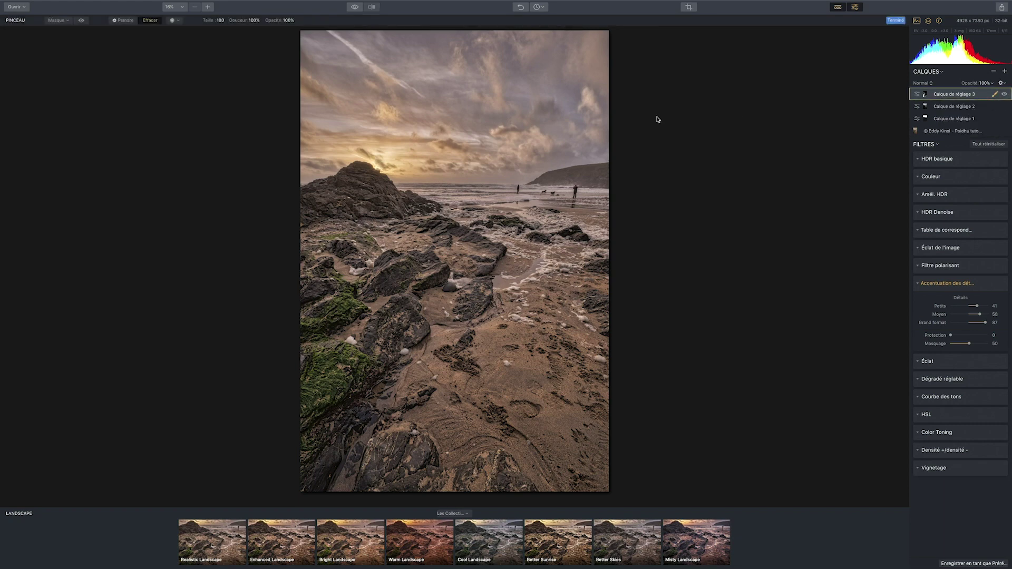
left_click(81, 20)
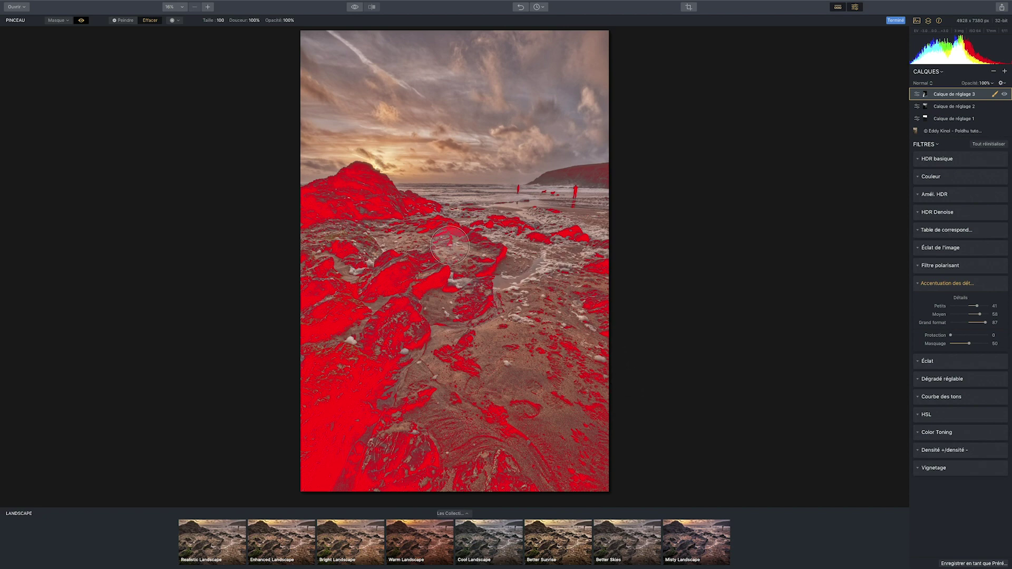
left_click(81, 20)
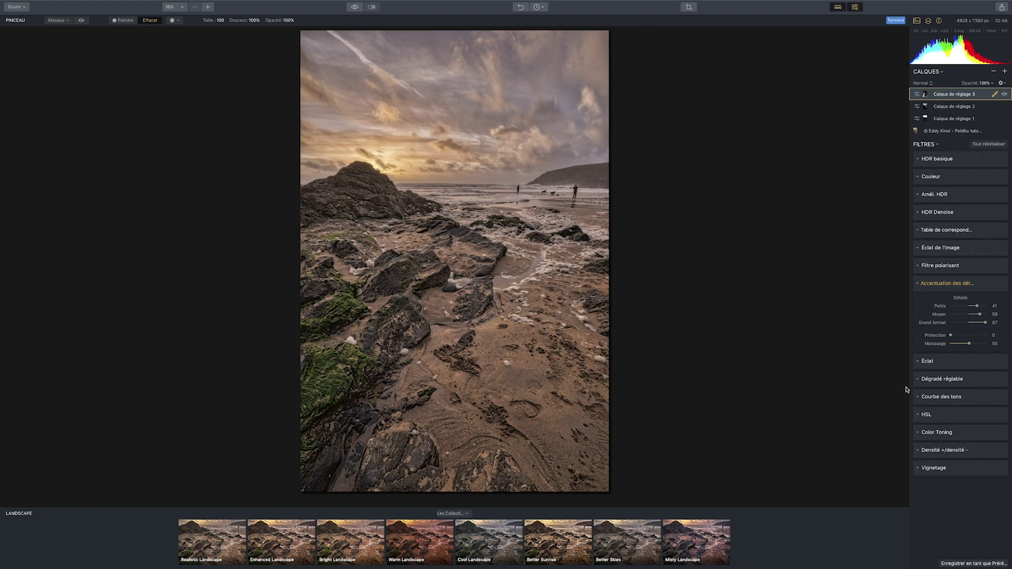
left_click(355, 7)
left_click(355, 7)
left_click(354, 7)
left_click(355, 7)
left_click(942, 397)
left_click(934, 464)
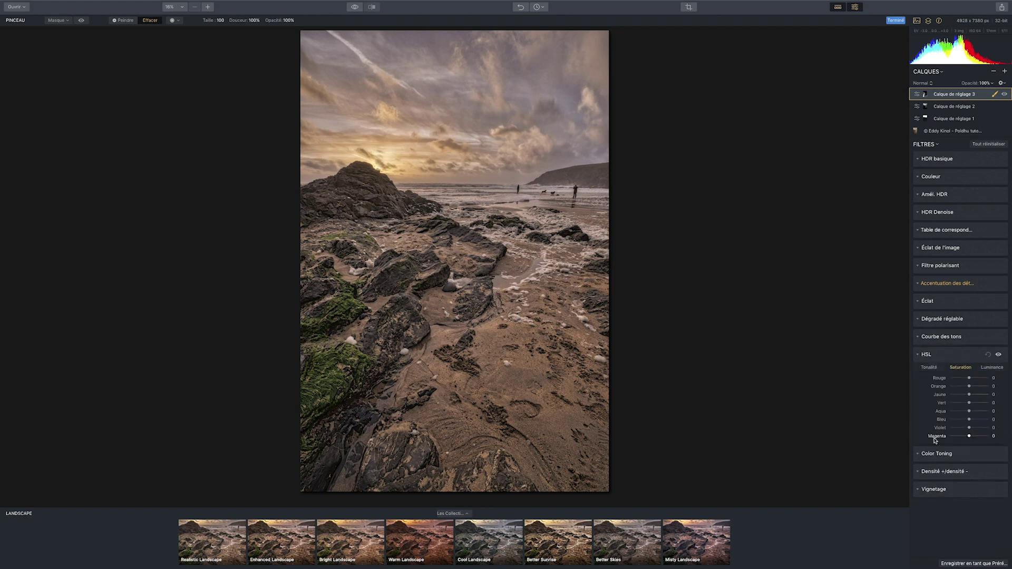
left_click(938, 454)
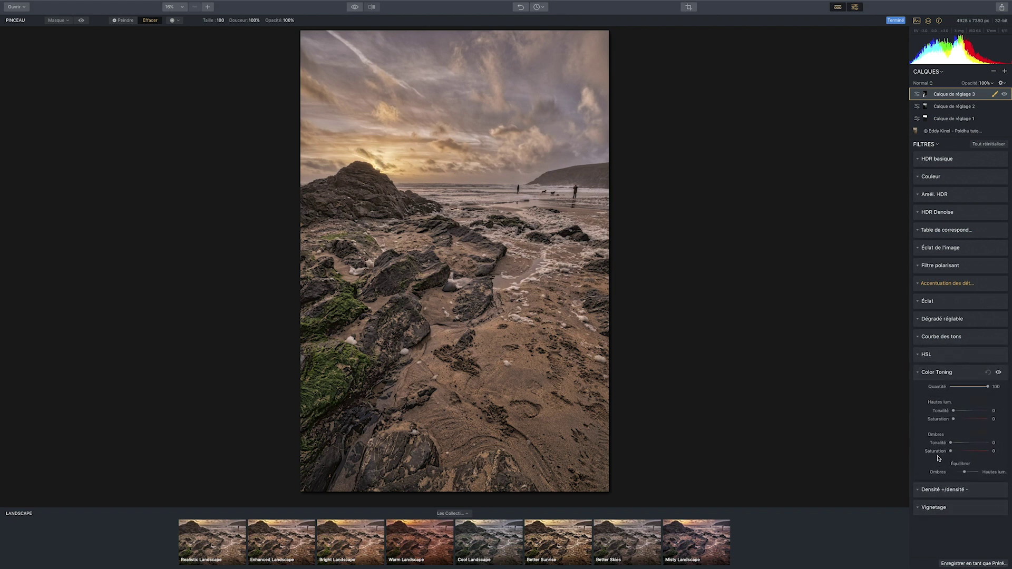
left_click(937, 490)
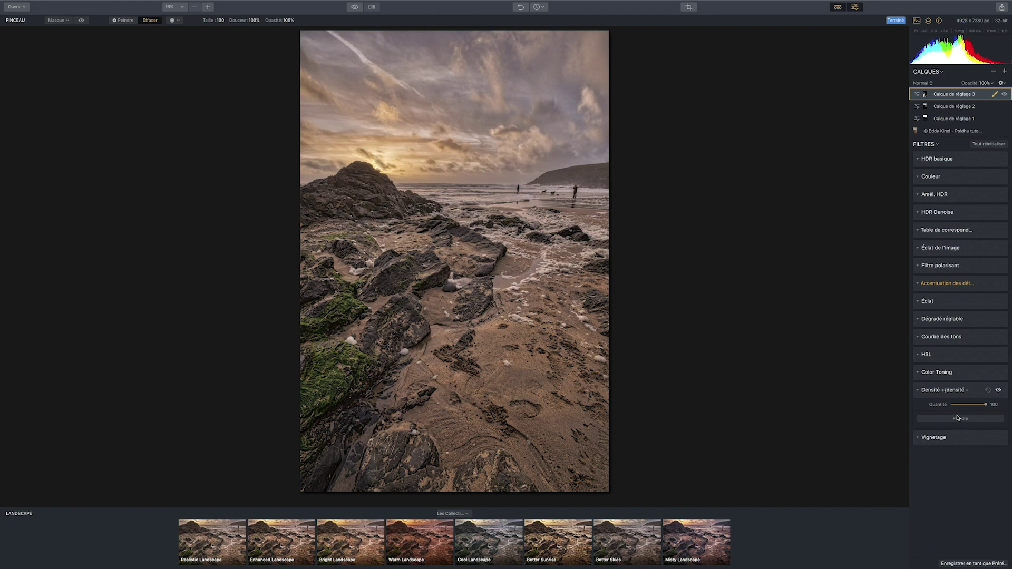
- Add an adjustment layer above Calque de réglage 3 and shape its tone curve into an S with lowered shadows and raised highlights
left_click(1004, 72)
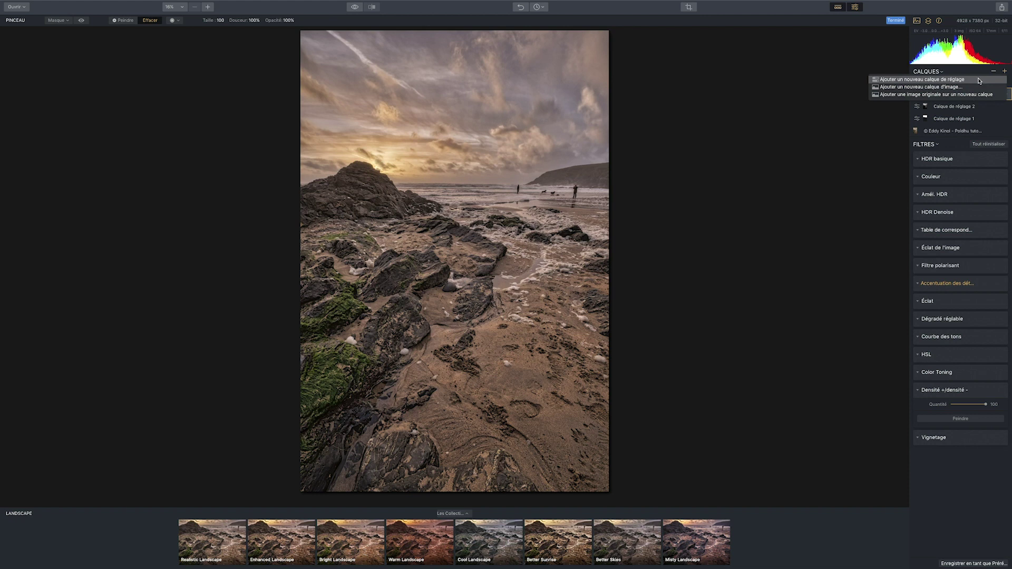
left_click(979, 81)
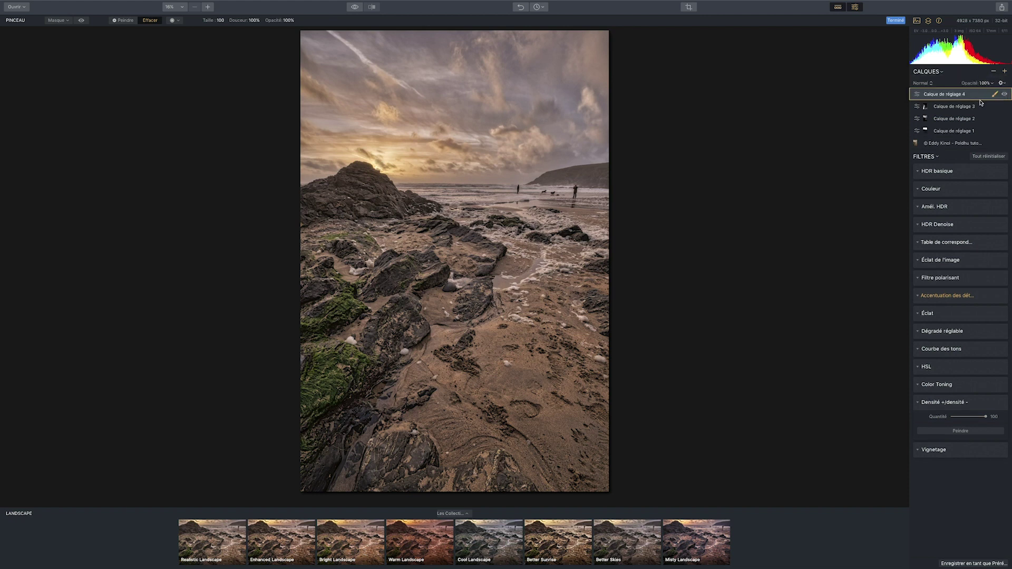
left_click(938, 349)
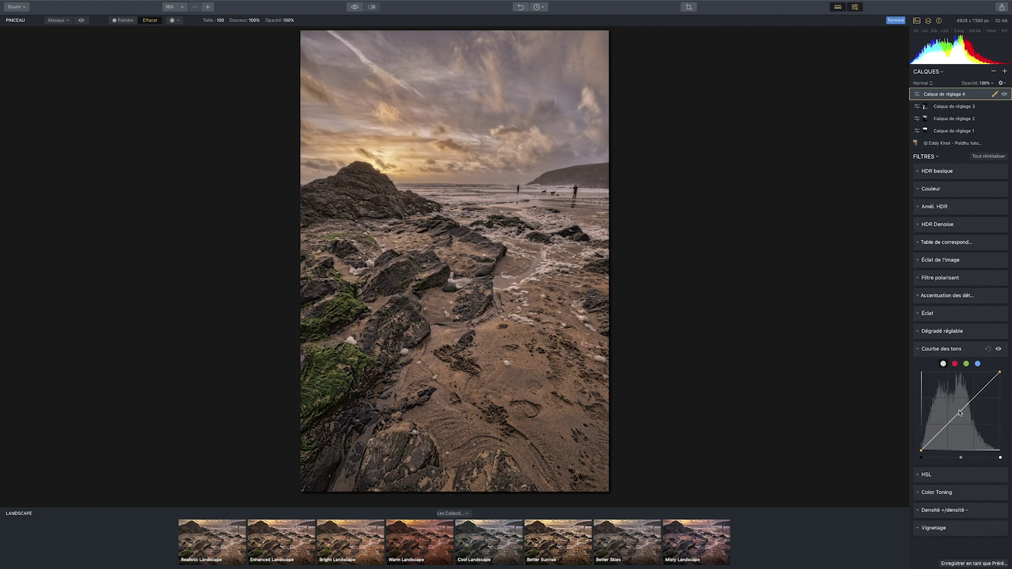
left_click_drag(962, 412, 968, 422)
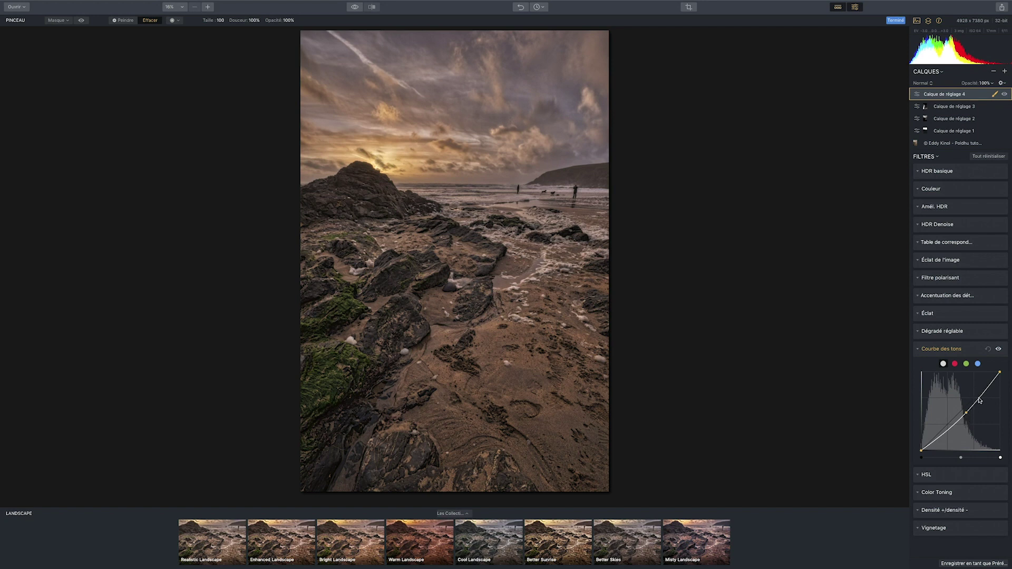
left_click_drag(980, 398, 979, 400)
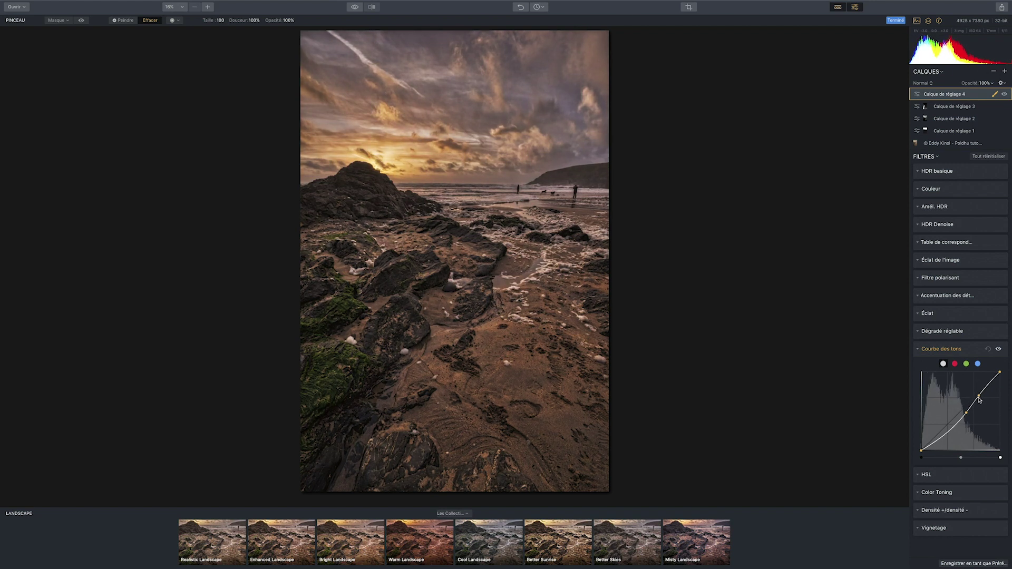
left_click(950, 431)
left_click(938, 441)
left_click_drag(979, 396, 983, 389)
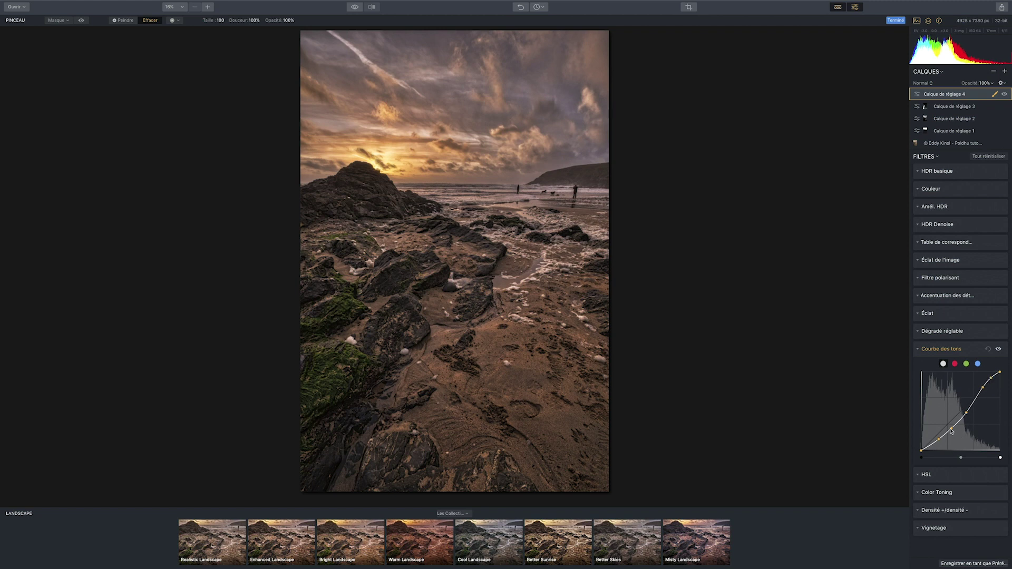
left_click_drag(952, 431, 951, 430)
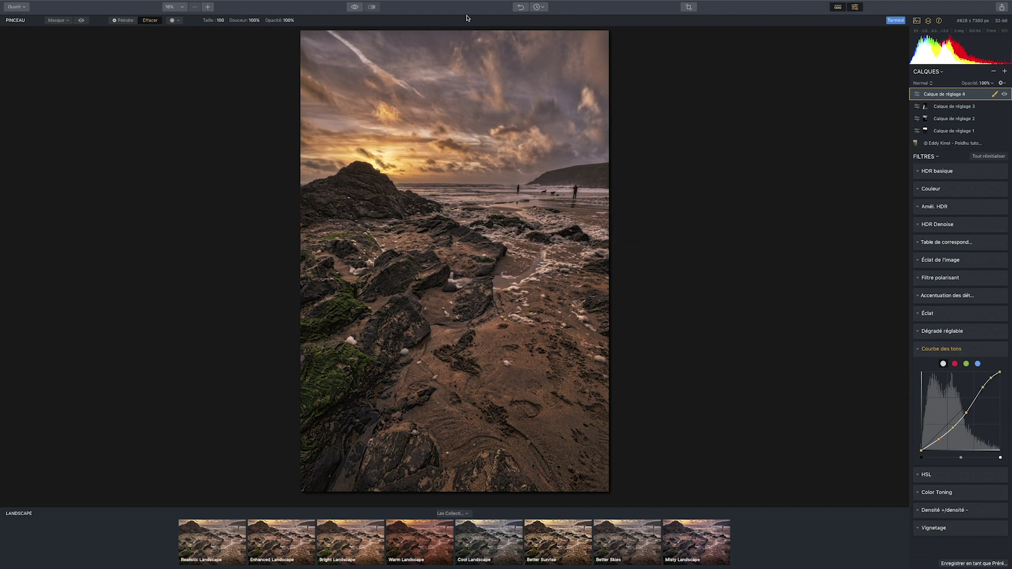
- Compare the image with its original and with the tone curve on Calque de réglage 4 switched off and on
left_click(356, 7)
left_click(356, 7)
left_click(998, 349)
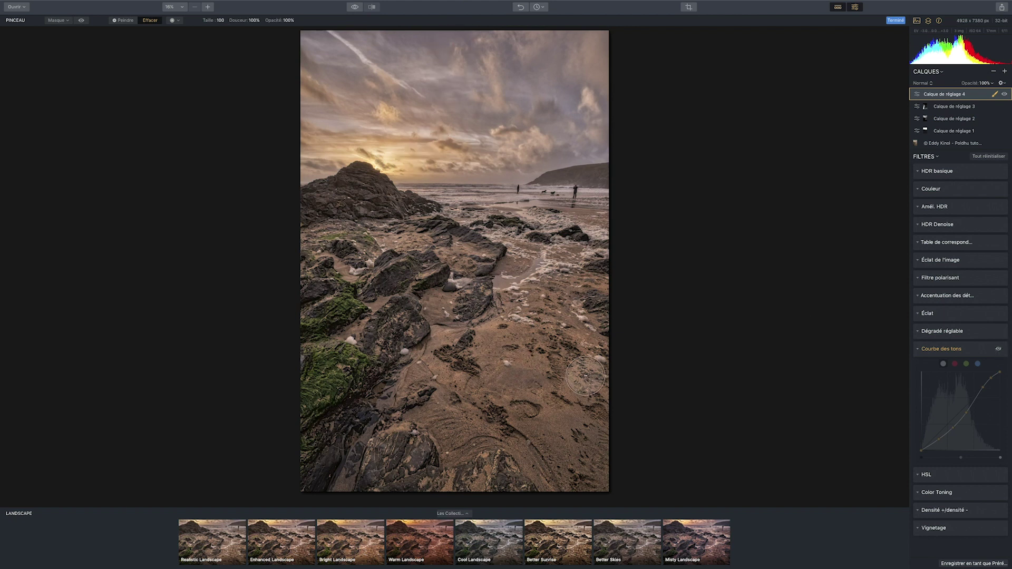
left_click(998, 350)
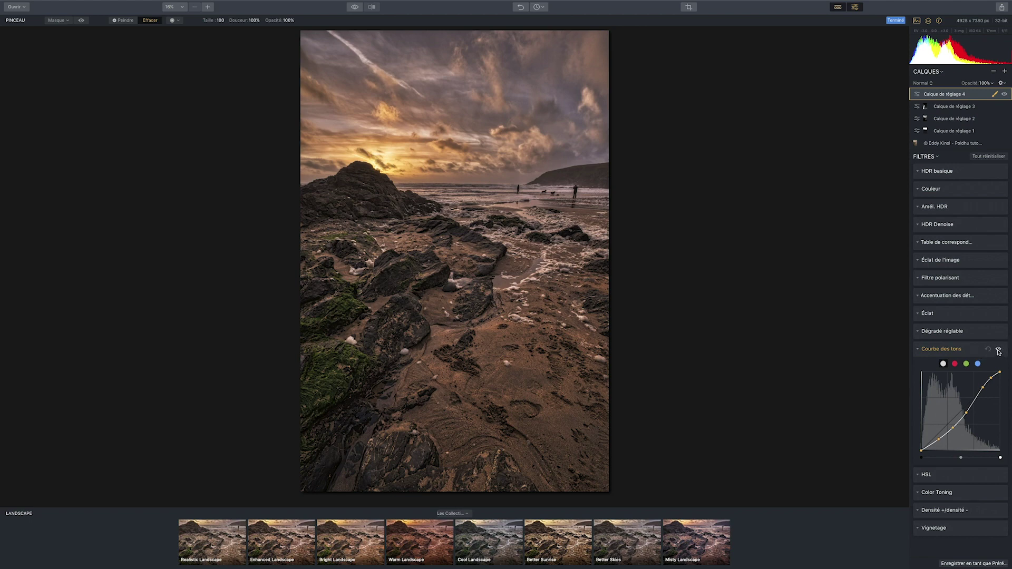
left_click(997, 350)
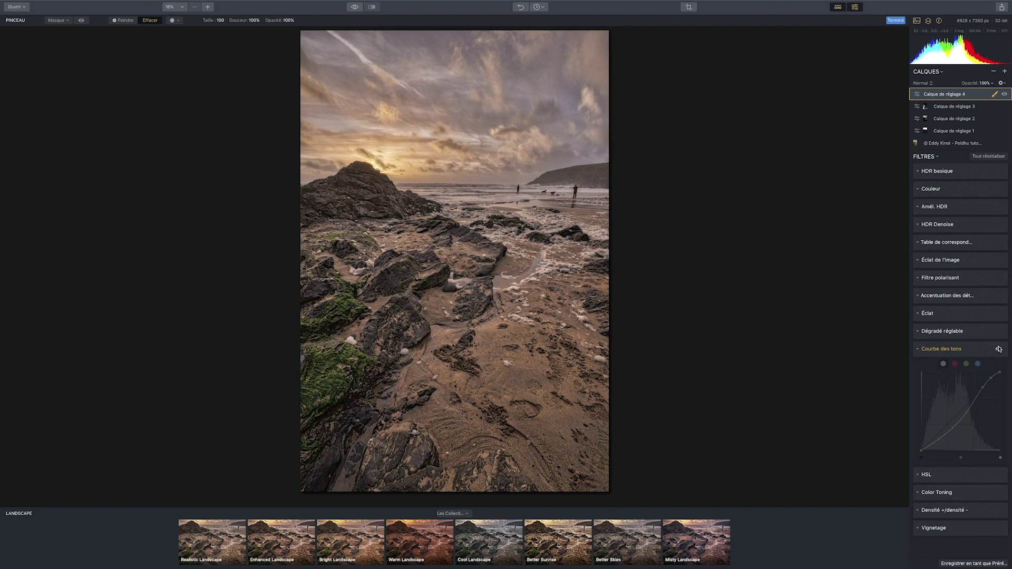
left_click(998, 349)
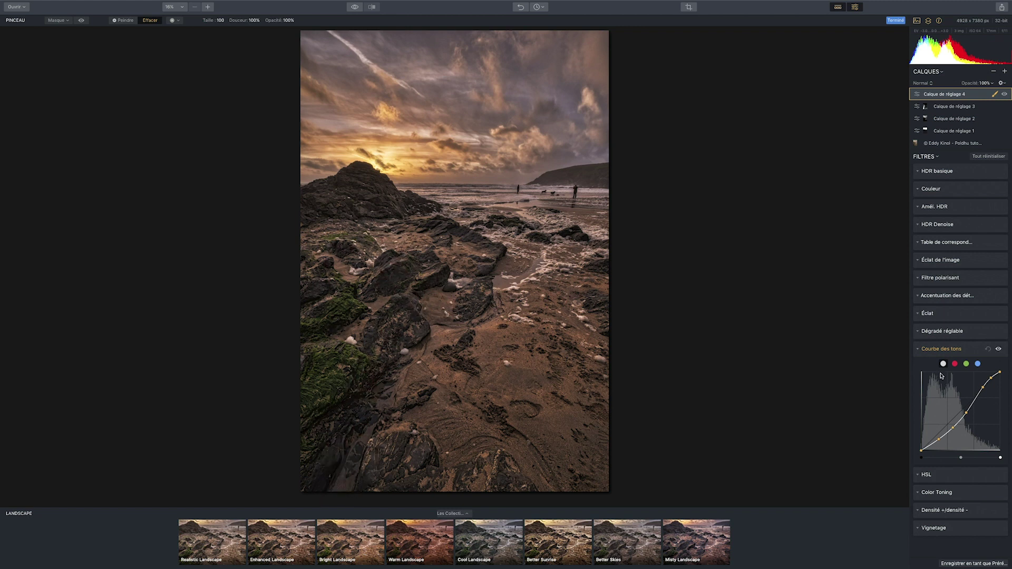
left_click(998, 349)
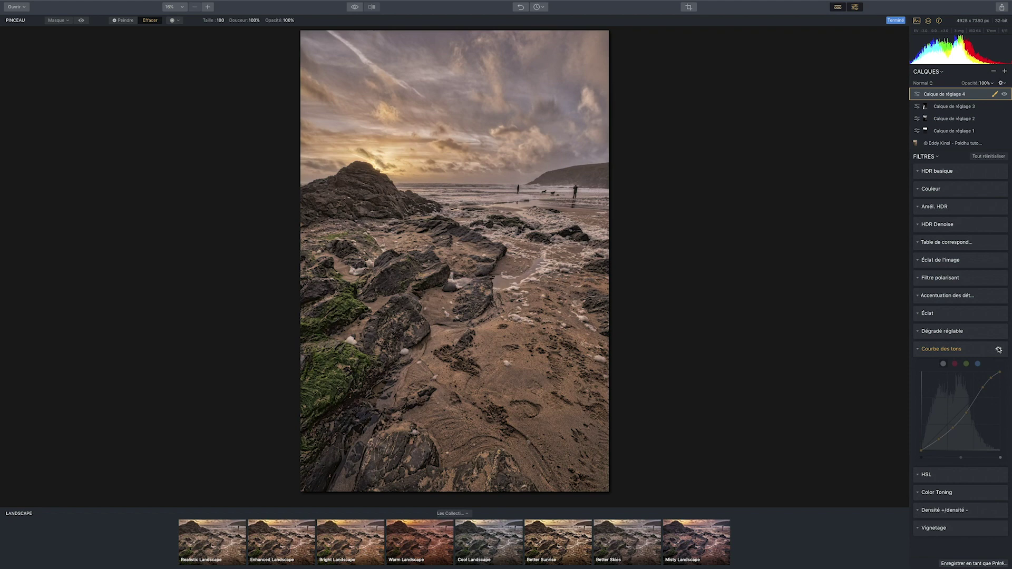
left_click(998, 350)
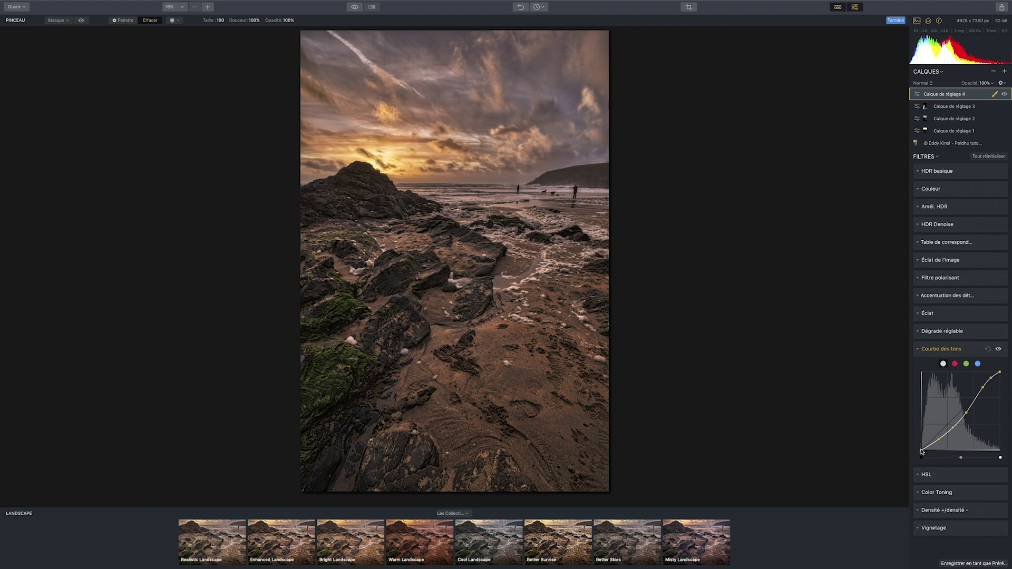
- Raise the black point of the tone curve on Calque de réglage 4 slightly and compare the image without and with the curve
left_click_drag(921, 450, 921, 448)
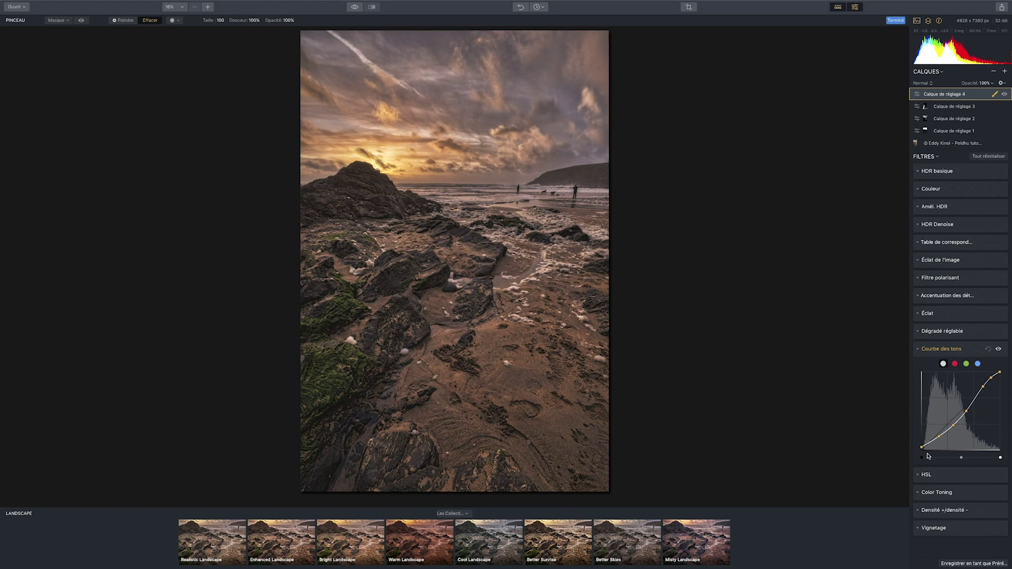
left_click(998, 349)
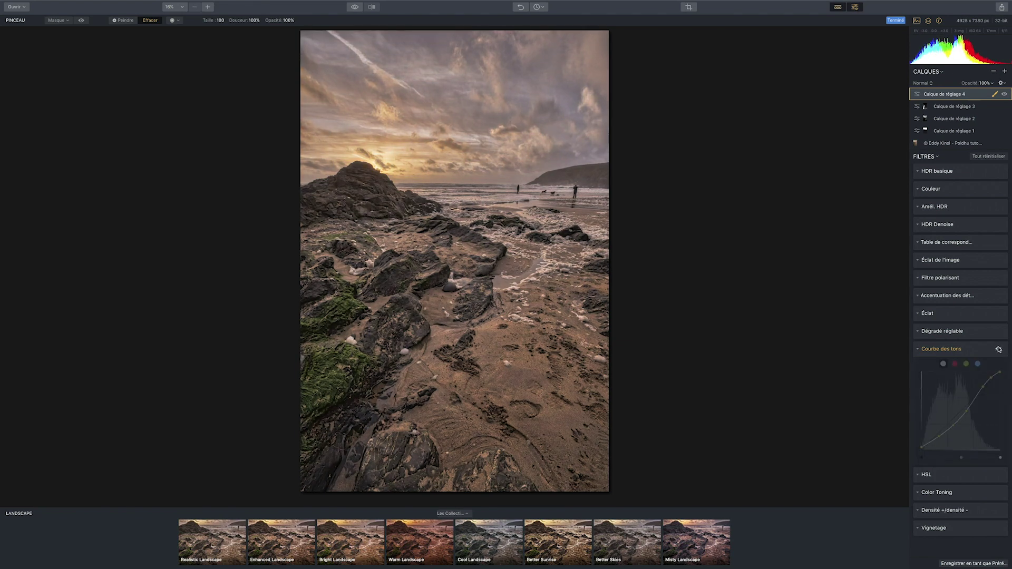
left_click(998, 349)
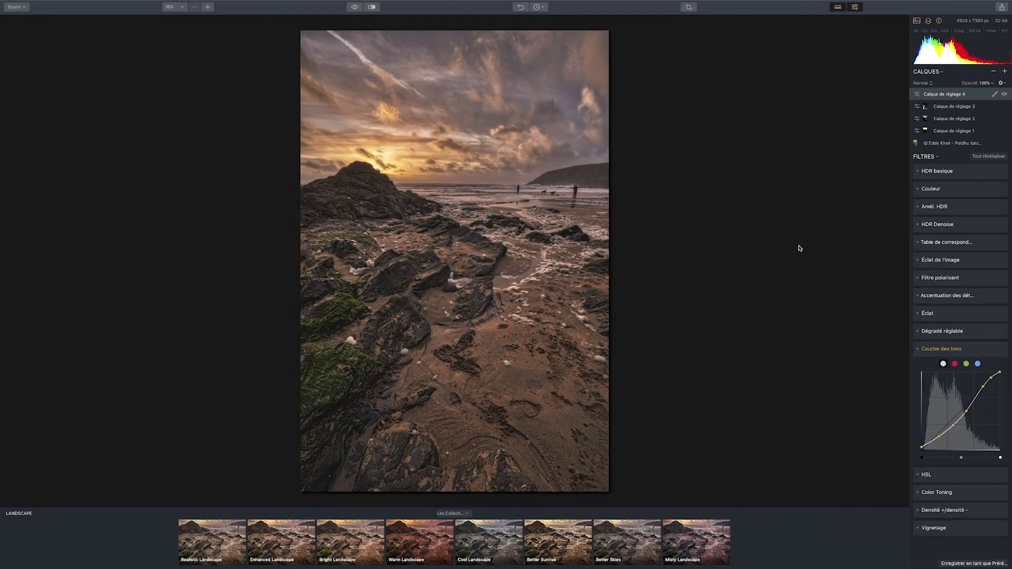
- Add a Post-recadrage vignette to Calque de réglage 4 with Quantité -72, Taille 0, Progressivité 100 and Lum. interne 19
left_click(940, 529)
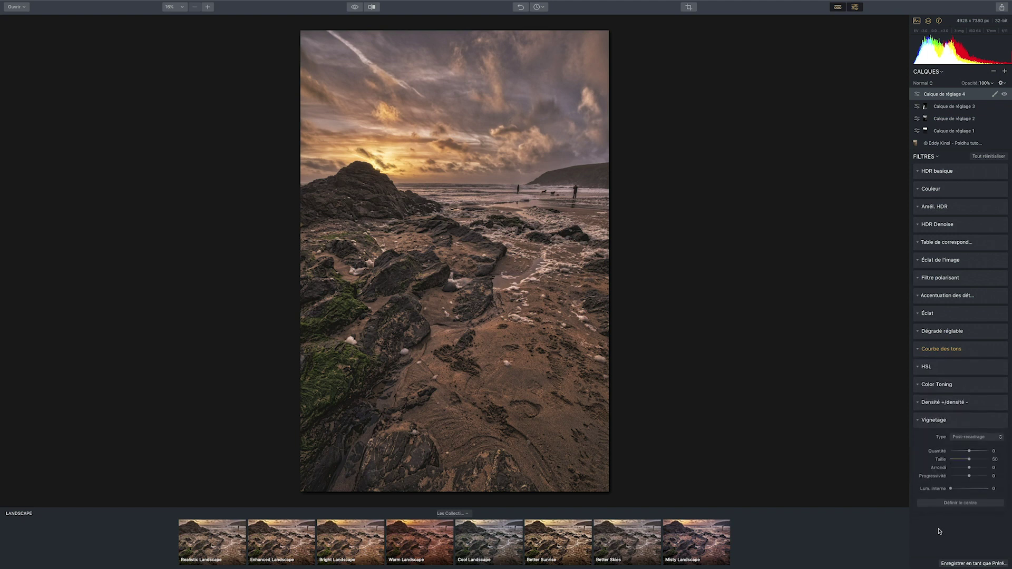
left_click(981, 437)
left_click(984, 443)
left_click_drag(970, 452, 949, 460)
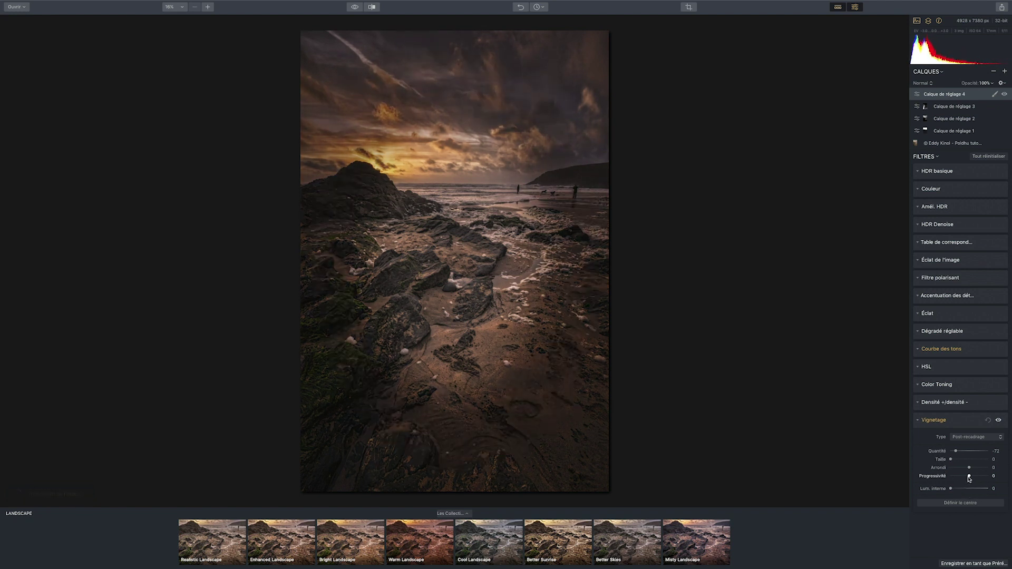
left_click_drag(972, 478, 998, 476)
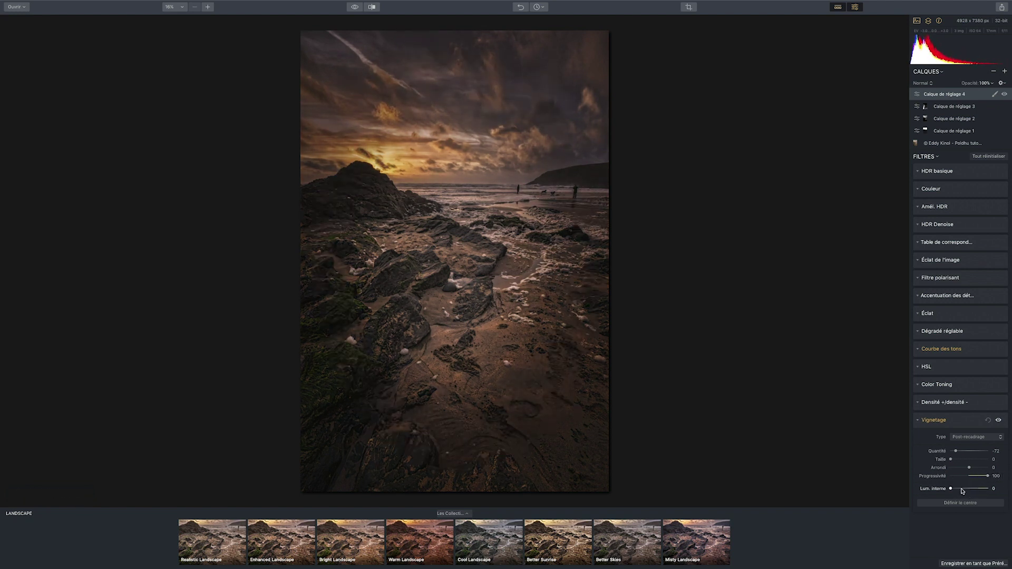
left_click_drag(951, 489, 957, 489)
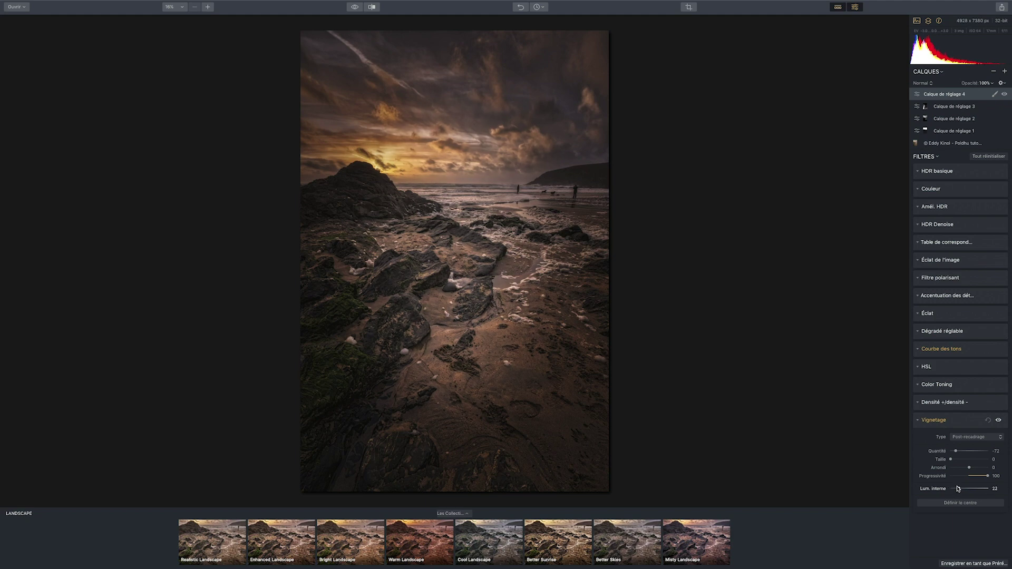
- Place the vignette's centre on the setting sun just above the large rock and set its Quantité to -49
left_click_drag(956, 451, 961, 453)
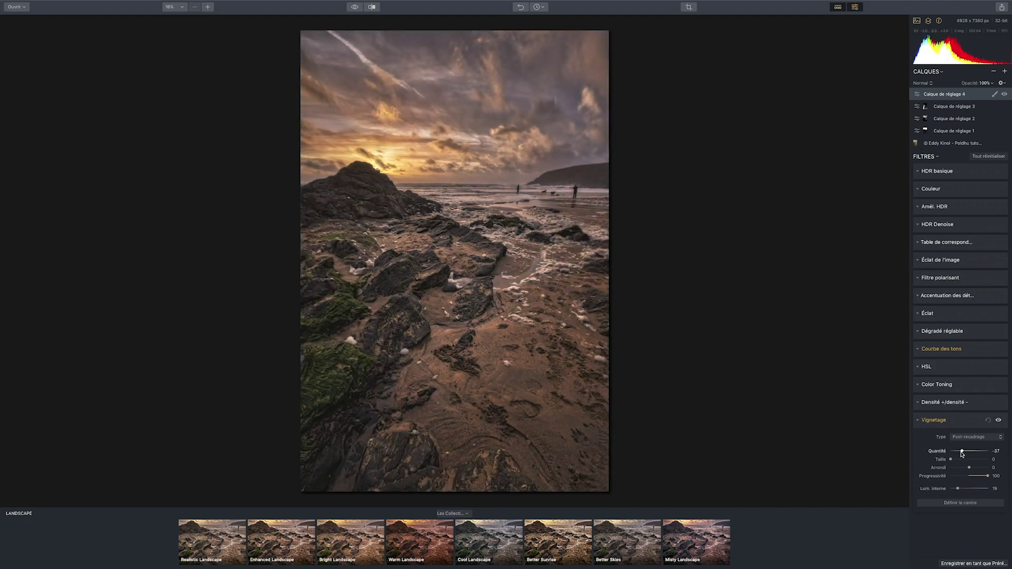
left_click(963, 503)
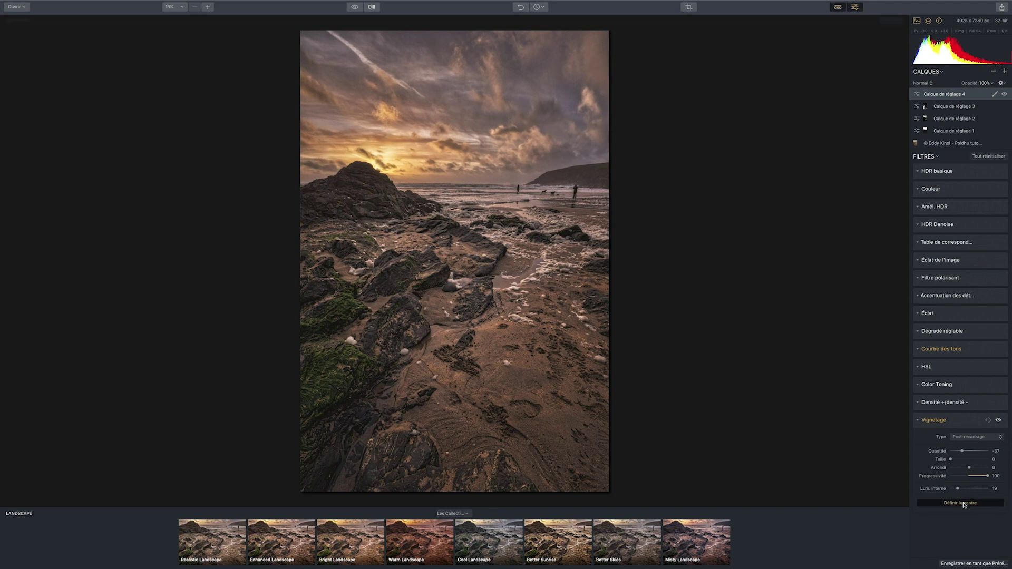
left_click(386, 166)
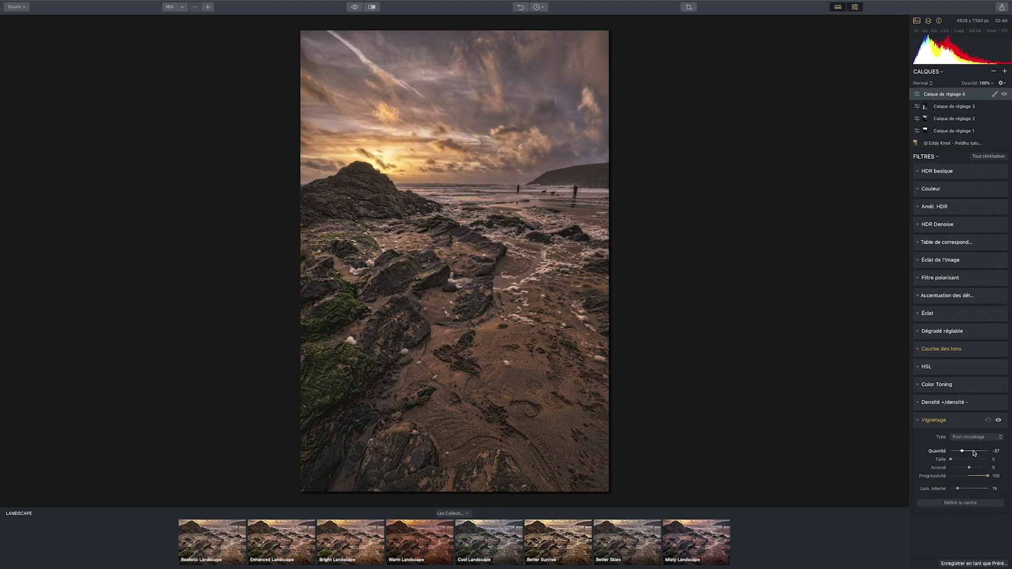
left_click_drag(962, 451, 959, 451)
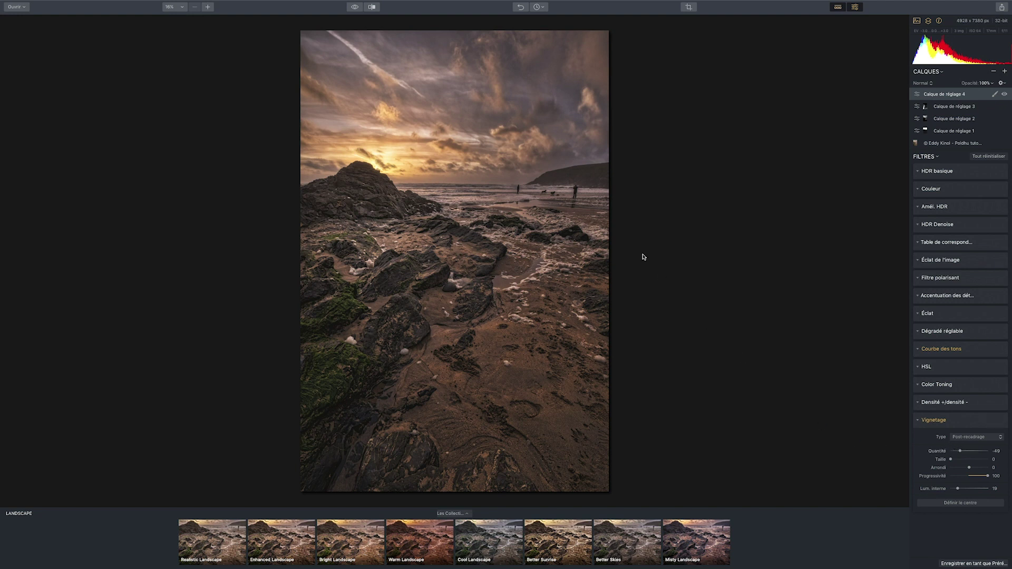
- Compare the edited image with the original, both full-frame and with a split divider swept across the picture
left_click(357, 8)
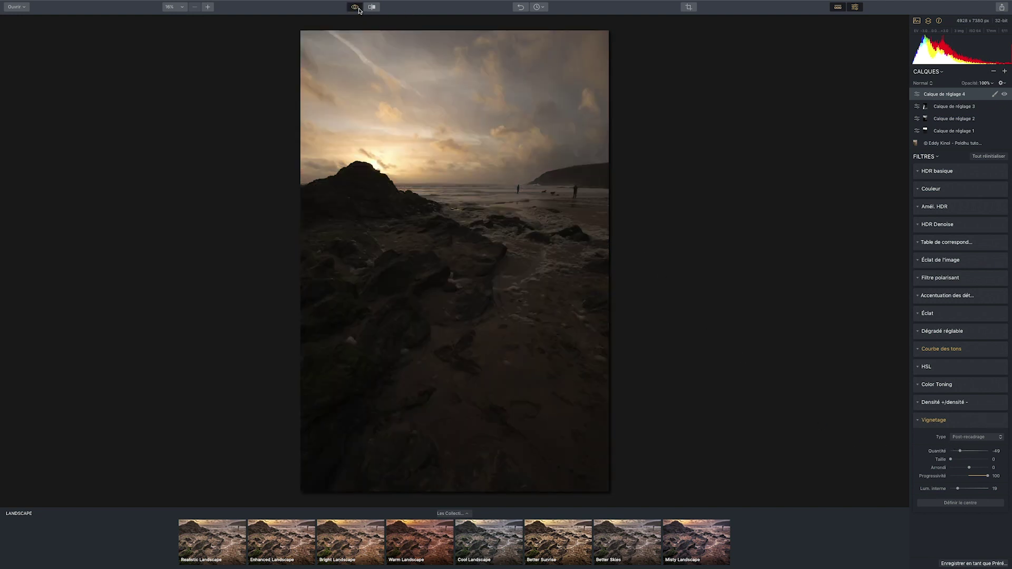
left_click(357, 9)
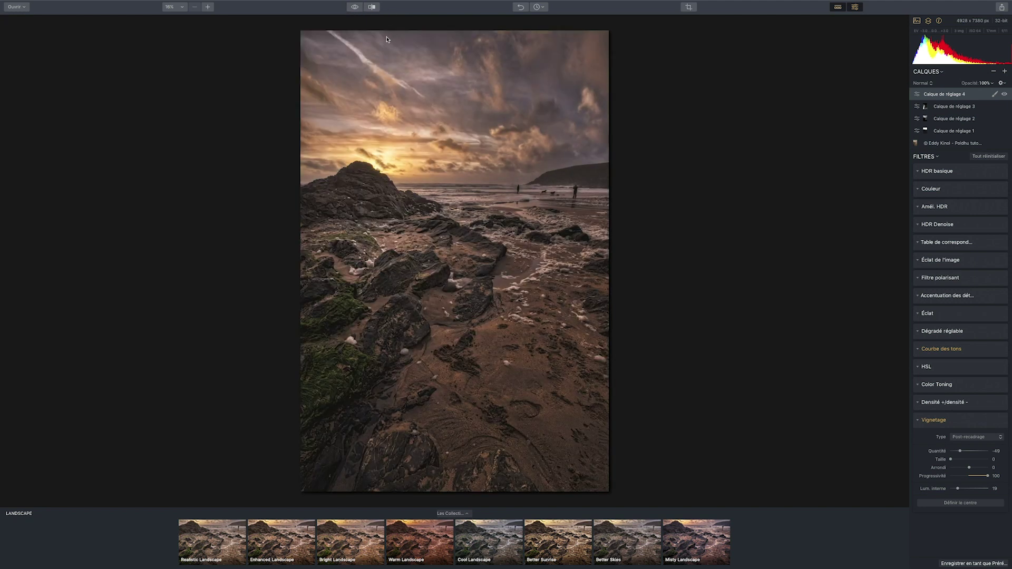
left_click(372, 7)
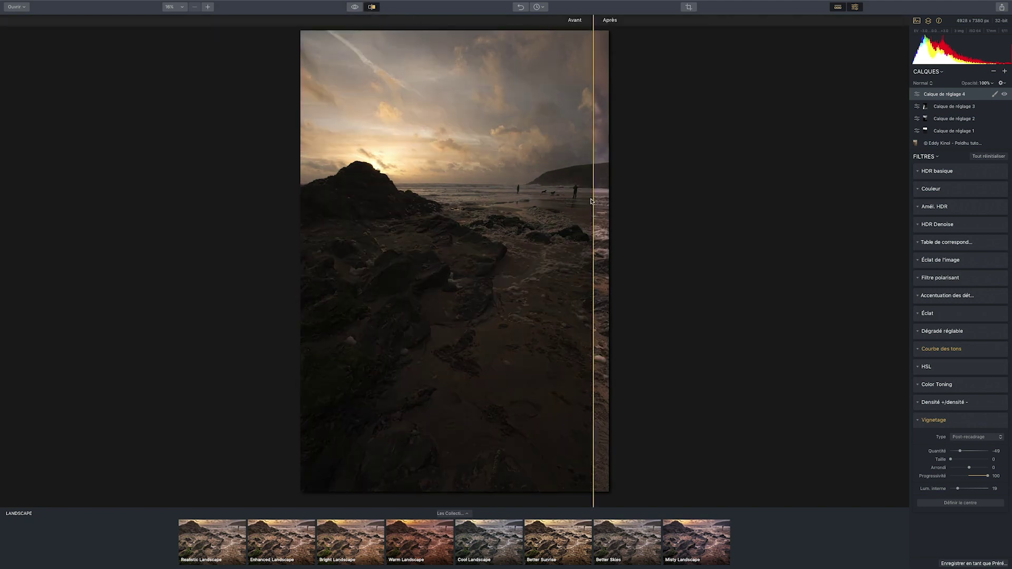
left_click_drag(590, 201, 316, 216)
left_click(373, 8)
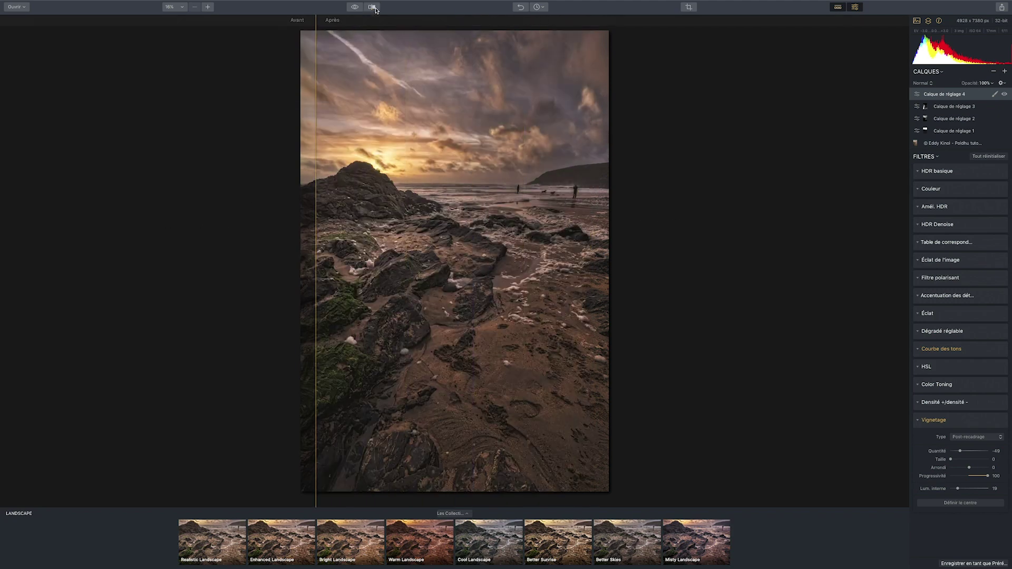
left_click(353, 7)
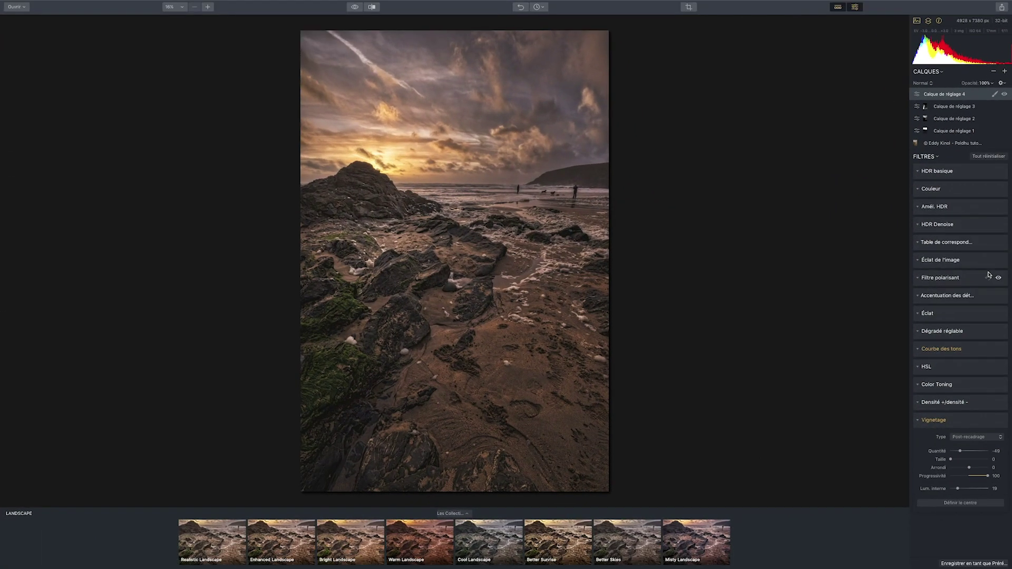
- Add a new adjustment layer above Calque de réglage 4 and give it a gradient mask covering the foreground, with its centre near the horizon
left_click(1004, 72)
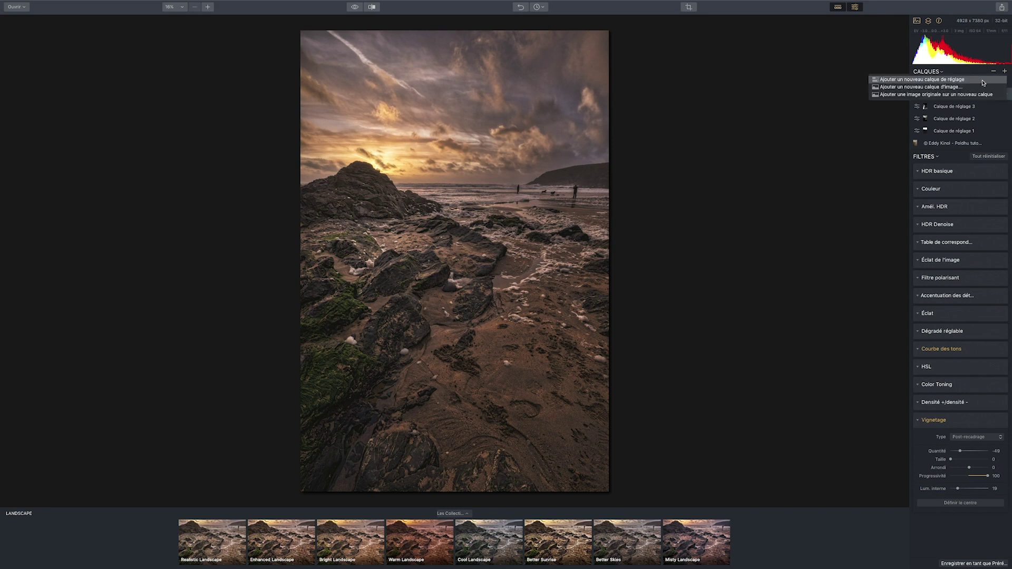
left_click(978, 81)
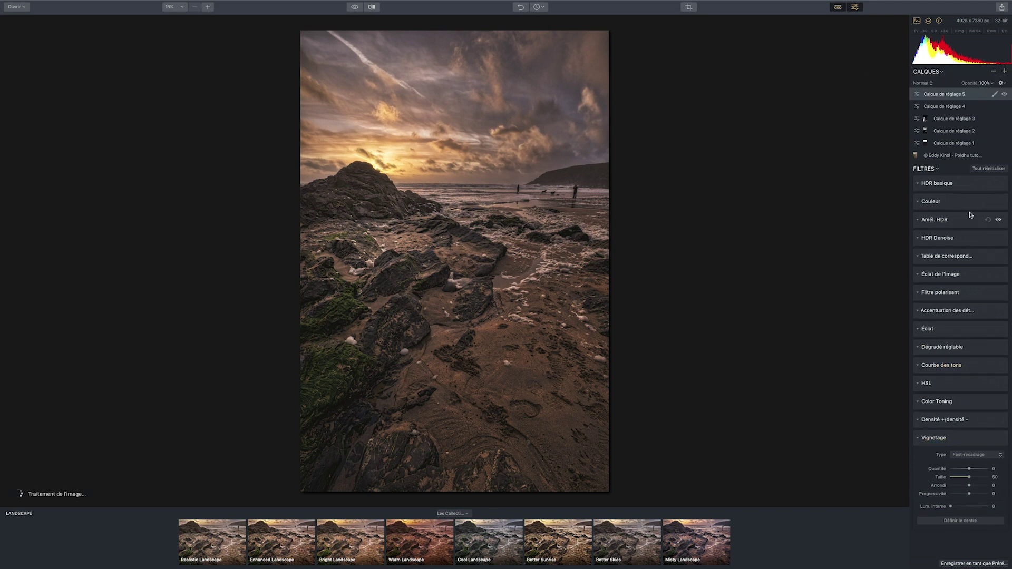
left_click(995, 95)
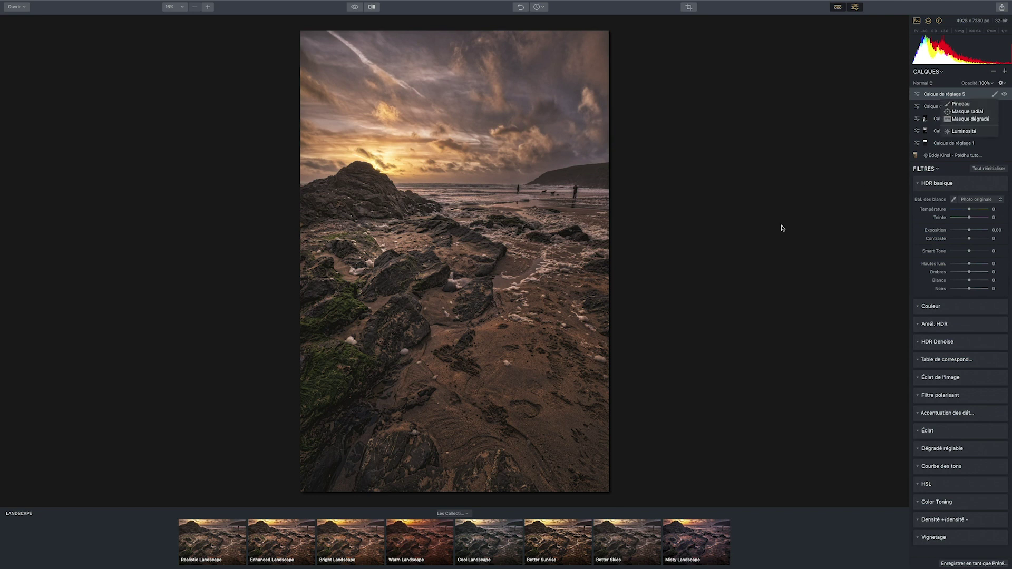
left_click(488, 486)
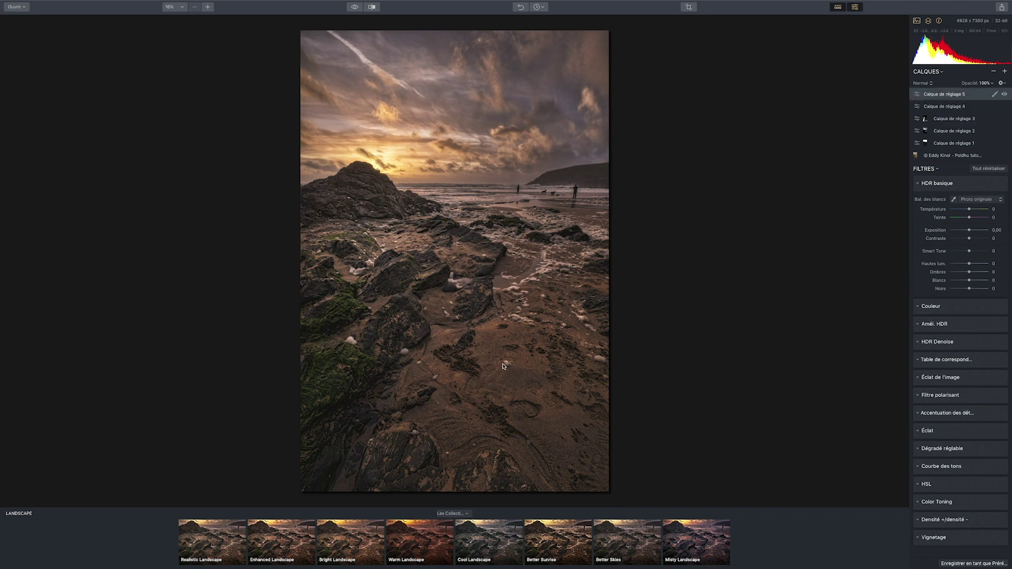
left_click(994, 94)
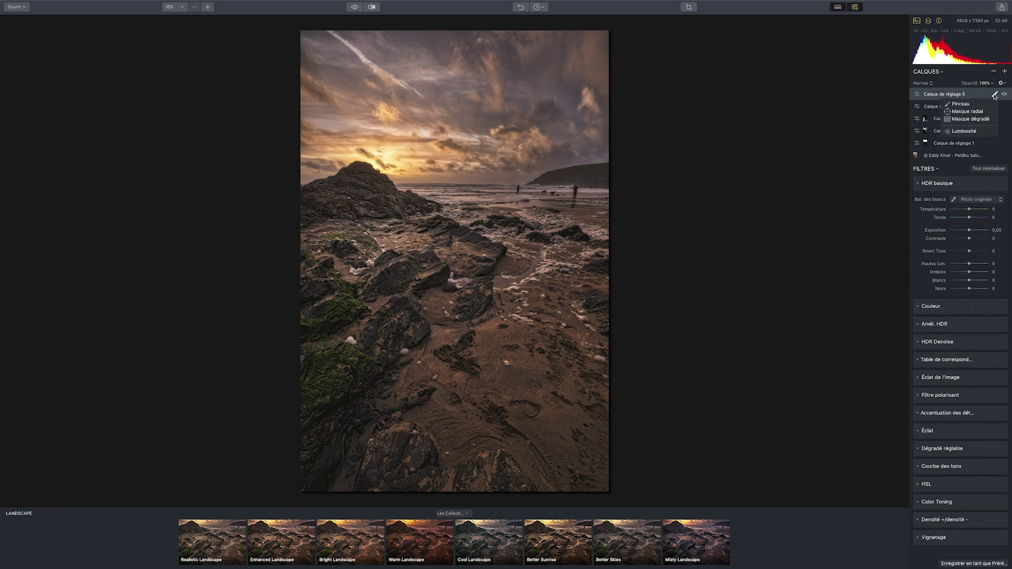
left_click(973, 119)
left_click_drag(463, 483, 463, 211)
left_click_drag(464, 341, 461, 170)
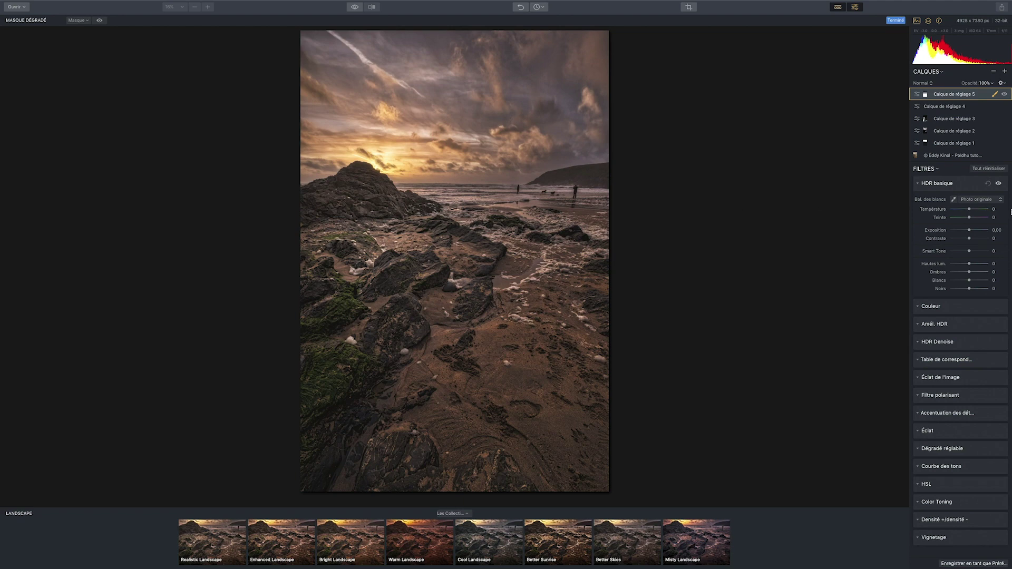
- Lower the Exposition on Calque de réglage 5 to about -1.32 and shift the gradient mask's centre slightly down to the horizon
left_click_drag(968, 230, 963, 230)
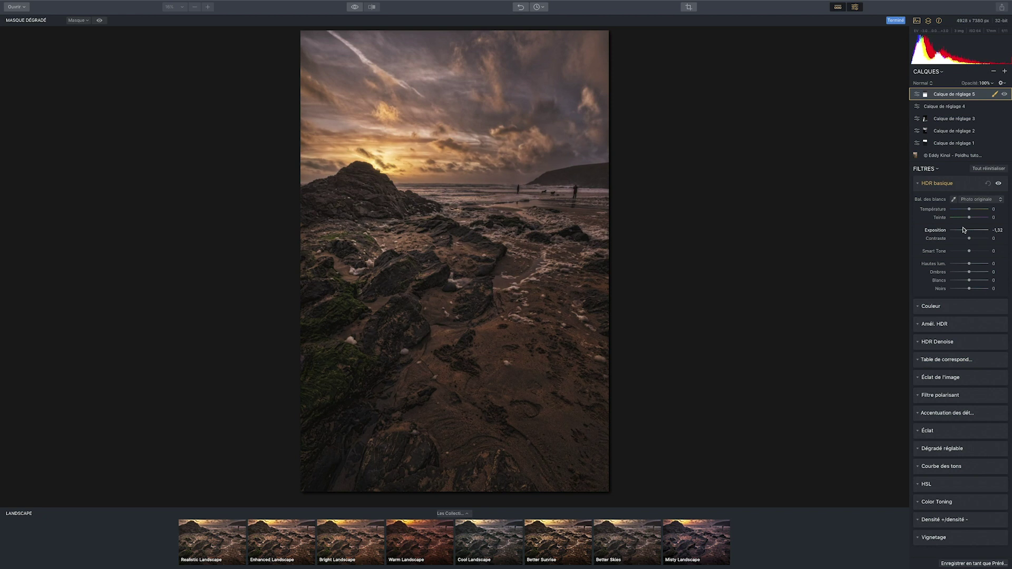
mouse_move(508, 265)
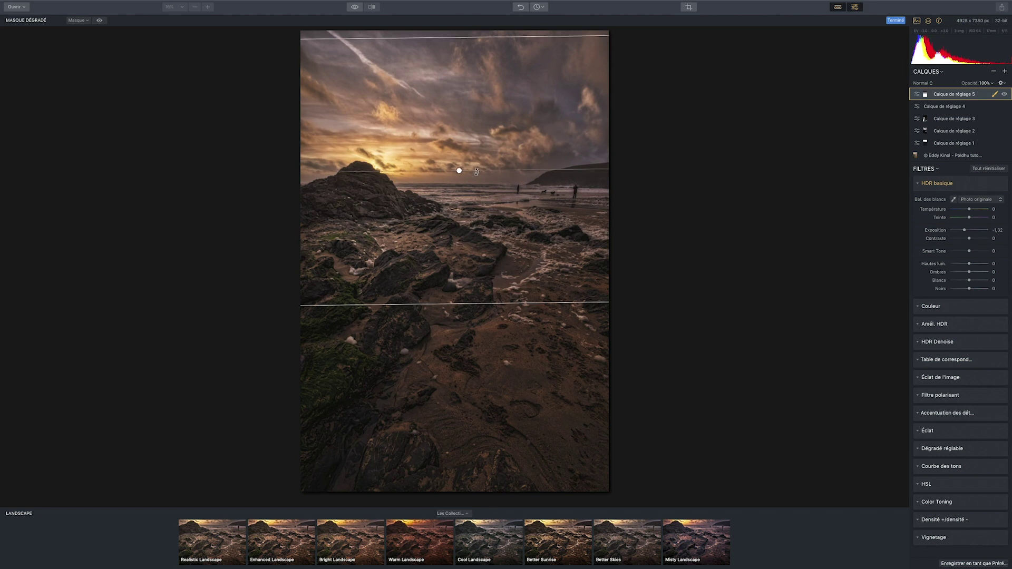
left_click_drag(458, 172, 460, 184)
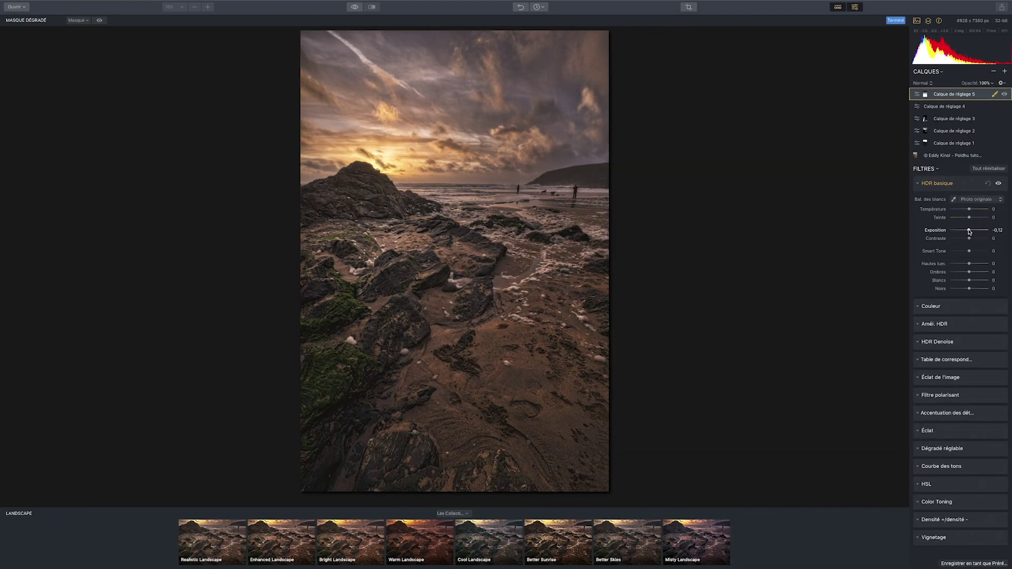
- Try darker and brighter Exposition values on the masked foreground and settle on -0.02
left_click_drag(969, 231, 965, 232)
left_click_drag(968, 231, 962, 234)
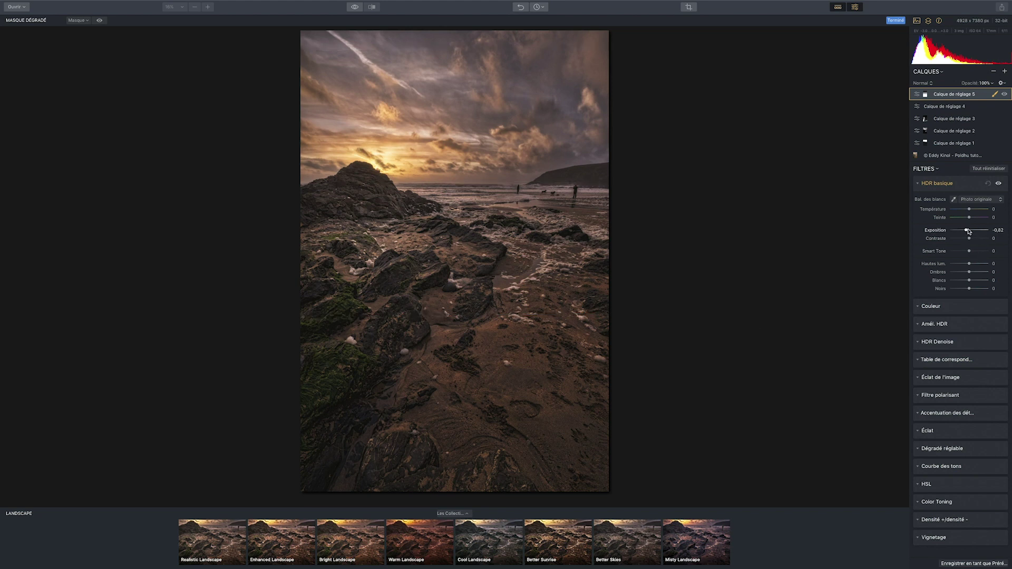
left_click_drag(968, 231, 970, 230)
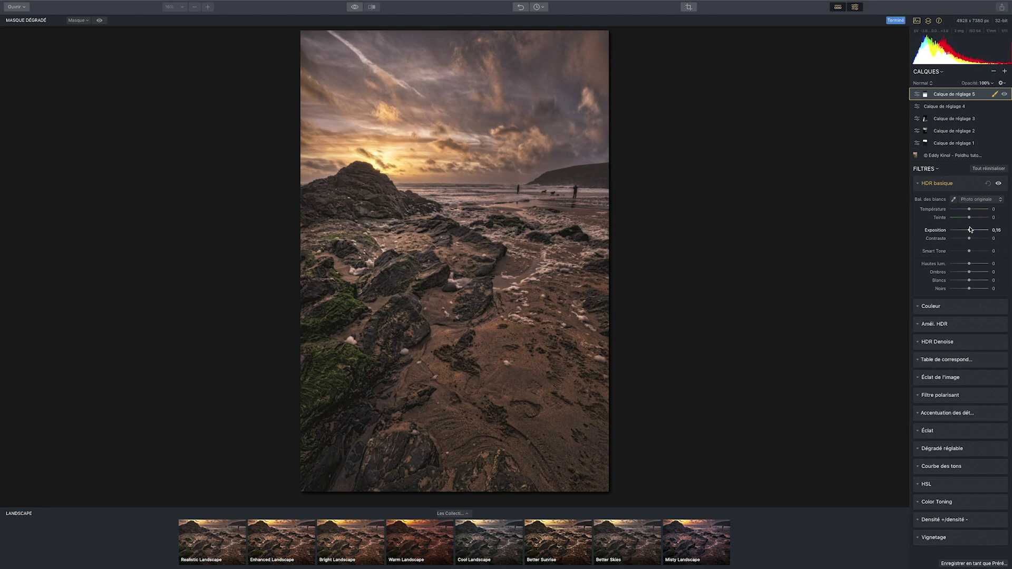
left_click_drag(970, 230, 968, 230)
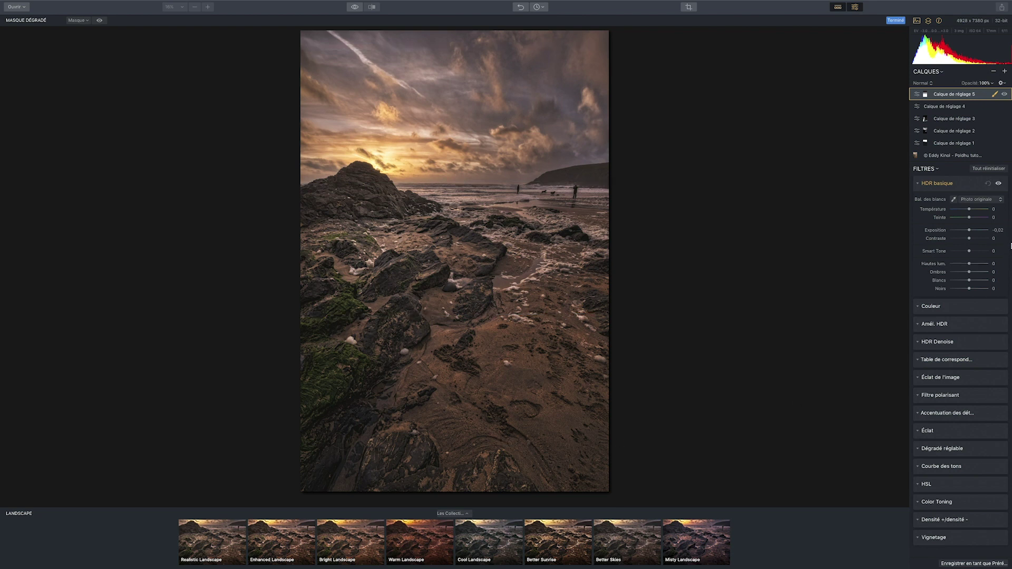
- Inspect the mask overlay of Calque de réglage 5 with the brush tool, hide it, and compare the image before and after editing
left_click(994, 95)
left_click(994, 94)
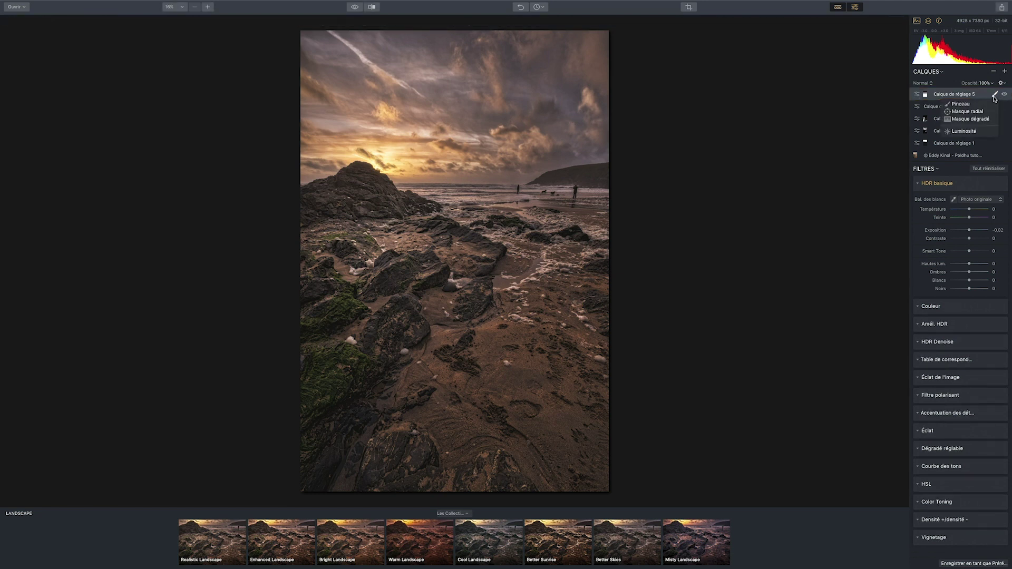
left_click(976, 105)
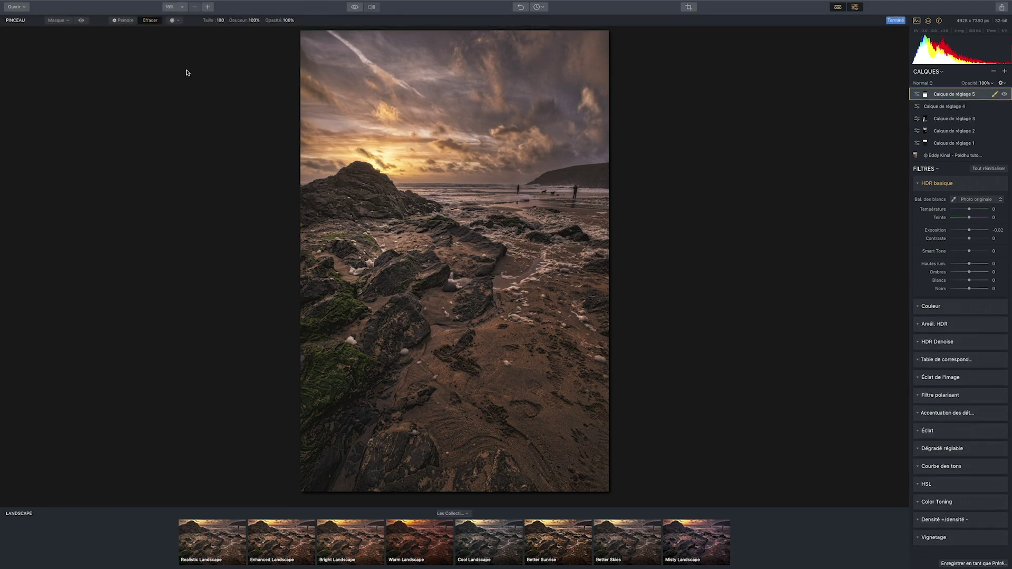
left_click(81, 20)
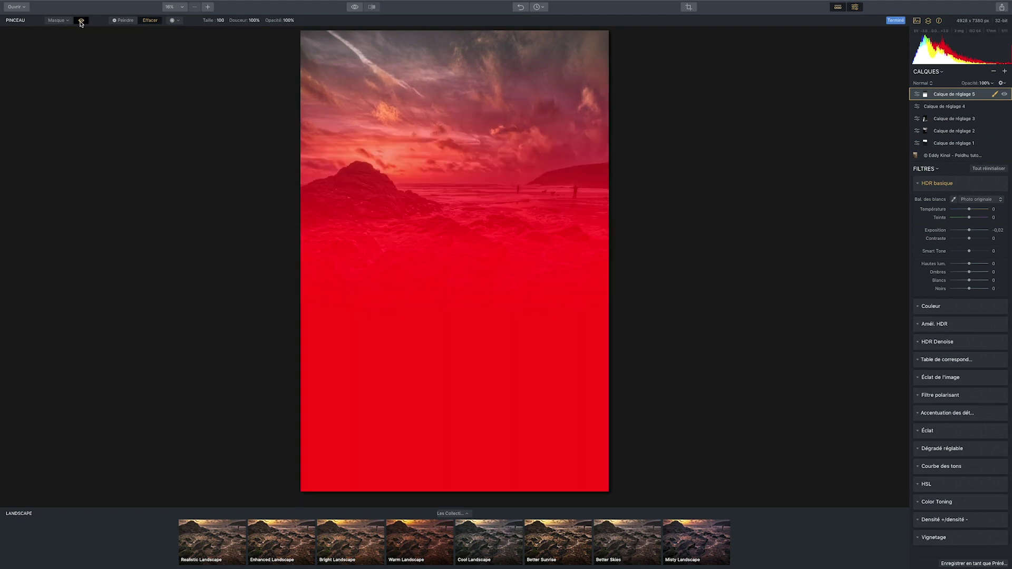
left_click(80, 23)
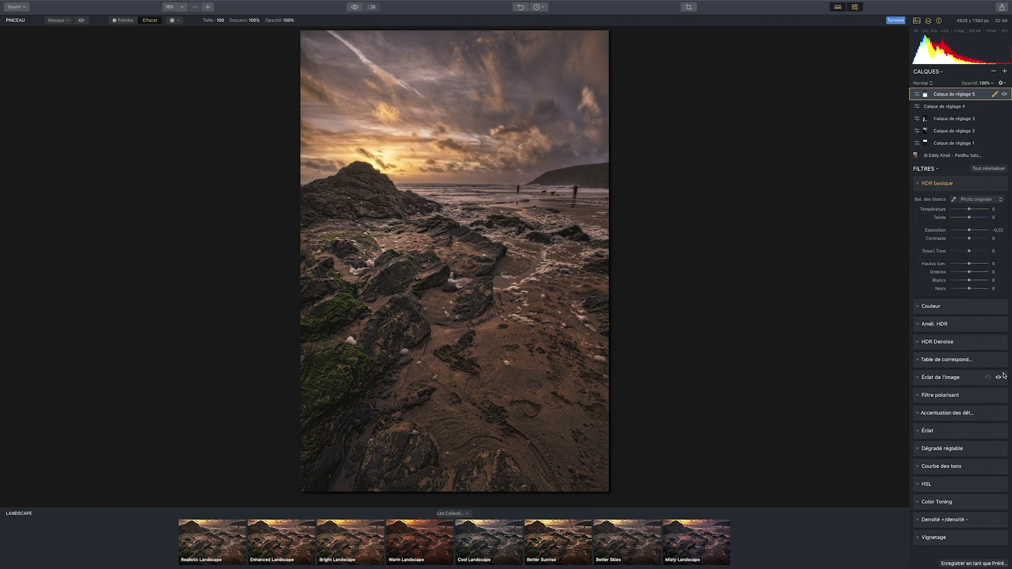
left_click(358, 9)
left_click(358, 9)
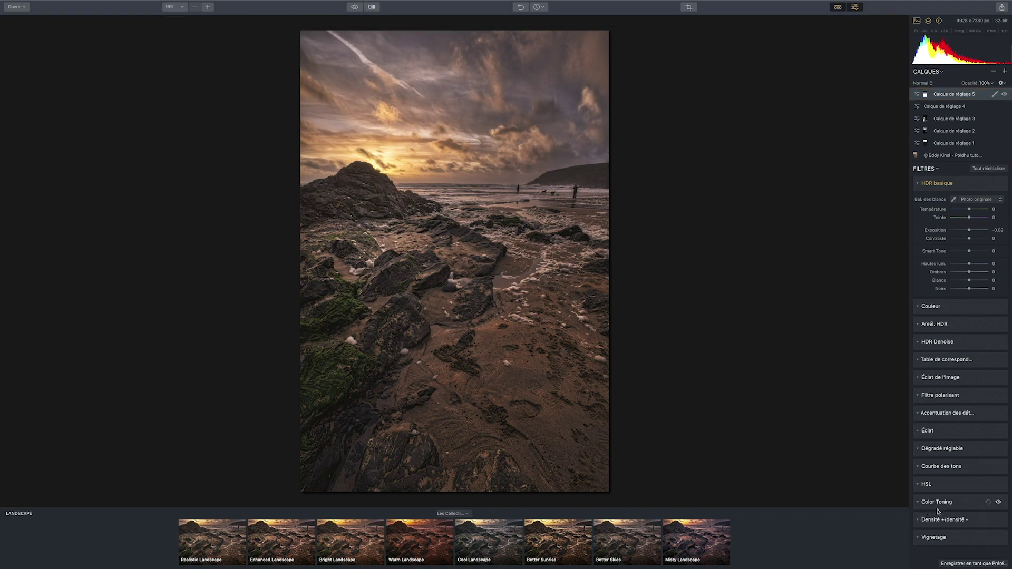
- Lighten the foreground sand and rock edges on Calque de réglage 5 with the Densité +/densité - brush in Éclaircir mode
left_click(939, 520)
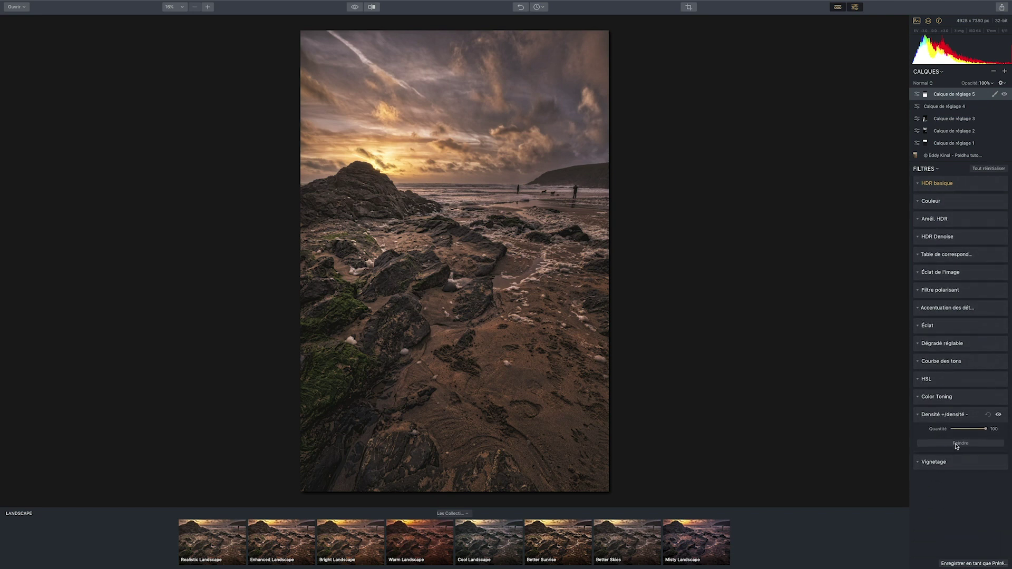
left_click(956, 443)
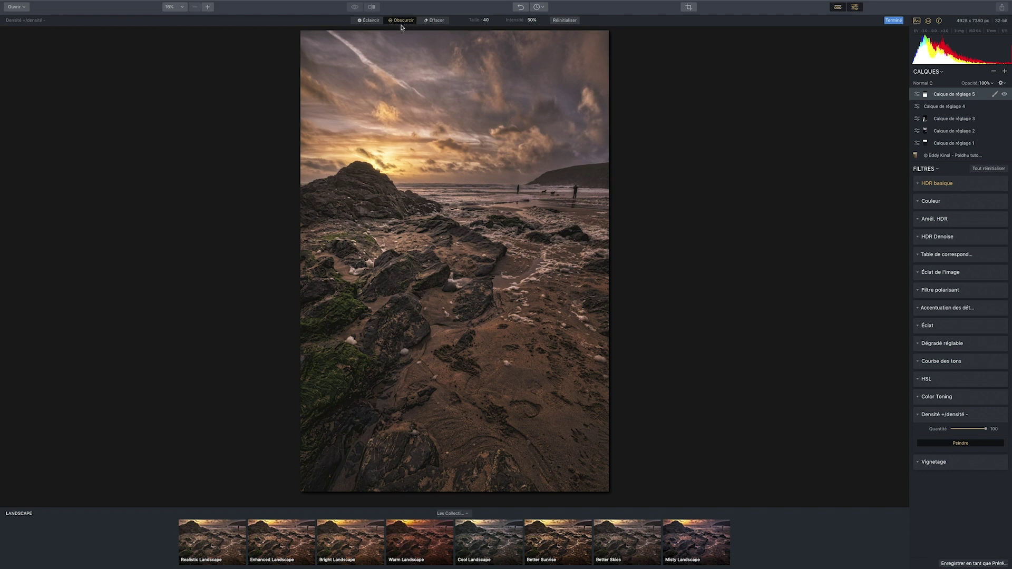
left_click(372, 21)
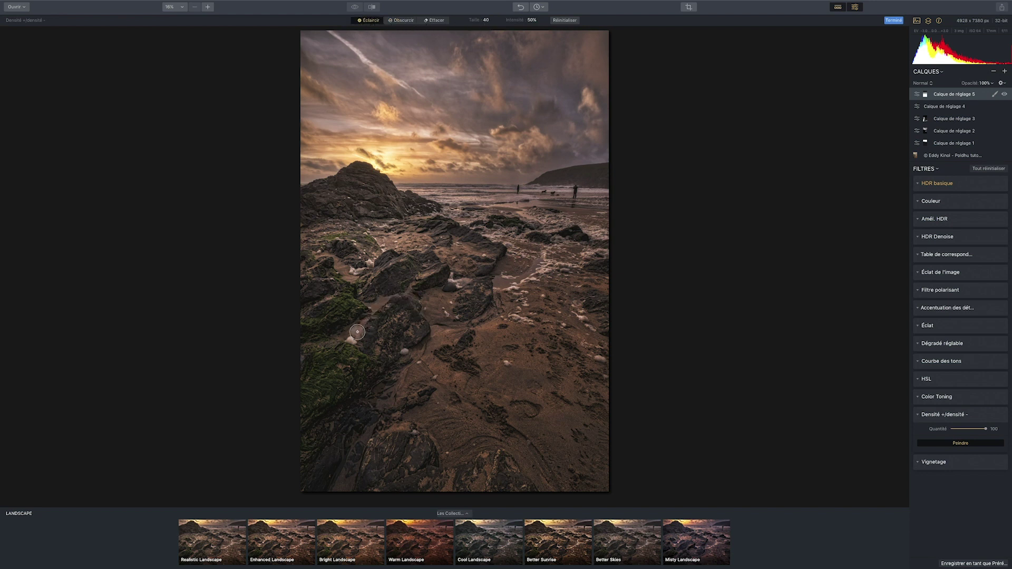
mouse_move(383, 305)
left_mouse_down()
mouse_move(371, 312)
mouse_move(387, 302)
mouse_move(372, 421)
mouse_move(521, 379)
left_mouse_up()
- Darken the foreground rocks, the mossy stones and the rocks at the water's edge with the Obscurcir brush
left_click(401, 20)
left_click_drag(411, 453, 324, 269)
left_click_drag(591, 267, 599, 331)
left_click_drag(438, 241, 464, 272)
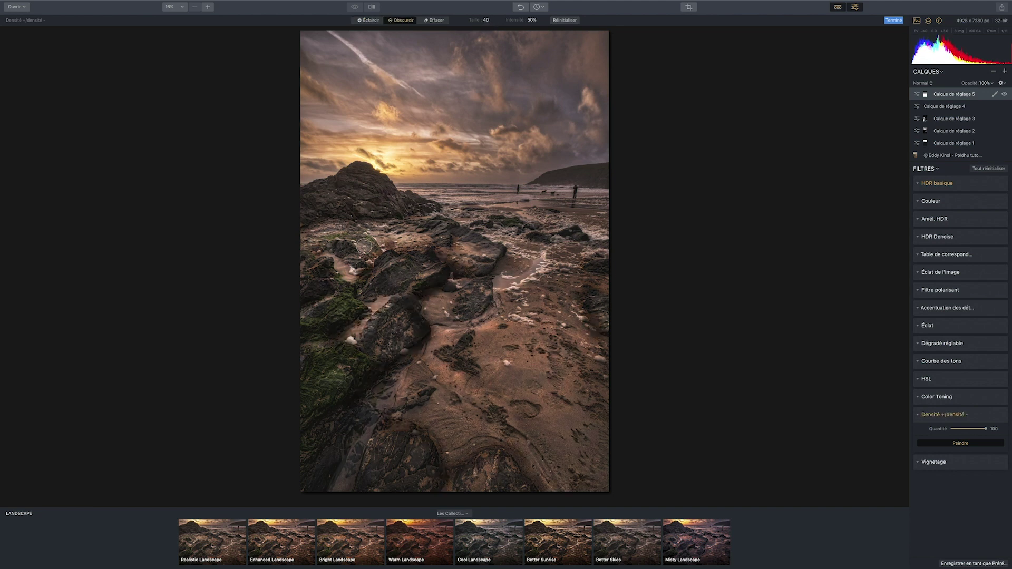
mouse_move(349, 259)
left_mouse_down()
mouse_move(309, 252)
mouse_move(339, 281)
mouse_move(346, 320)
left_mouse_up()
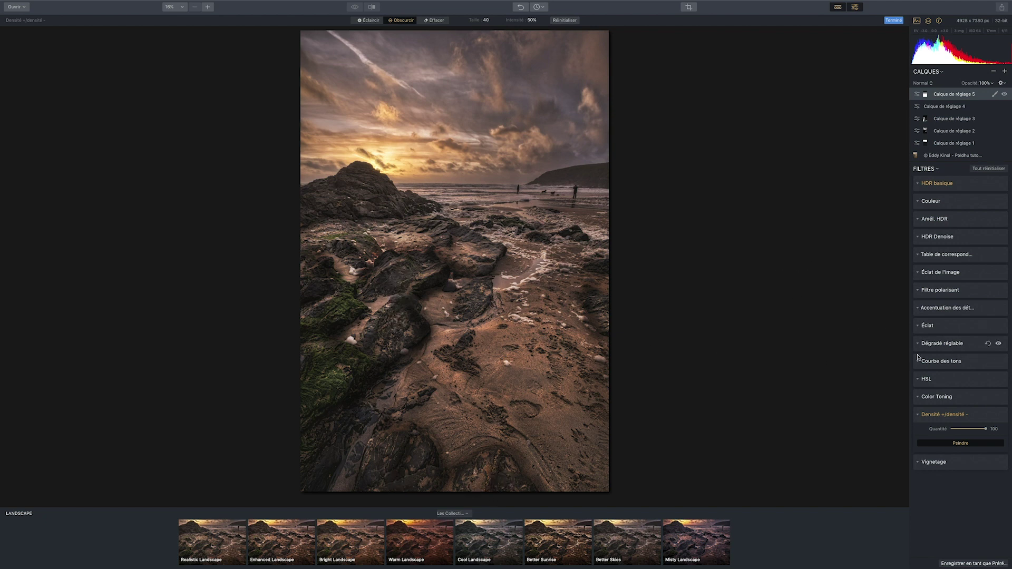
- Finish the dodge and burn painting, reduce the Densité +/densité - Quantité to 10, and compare the image with and without the filter
left_click(893, 20)
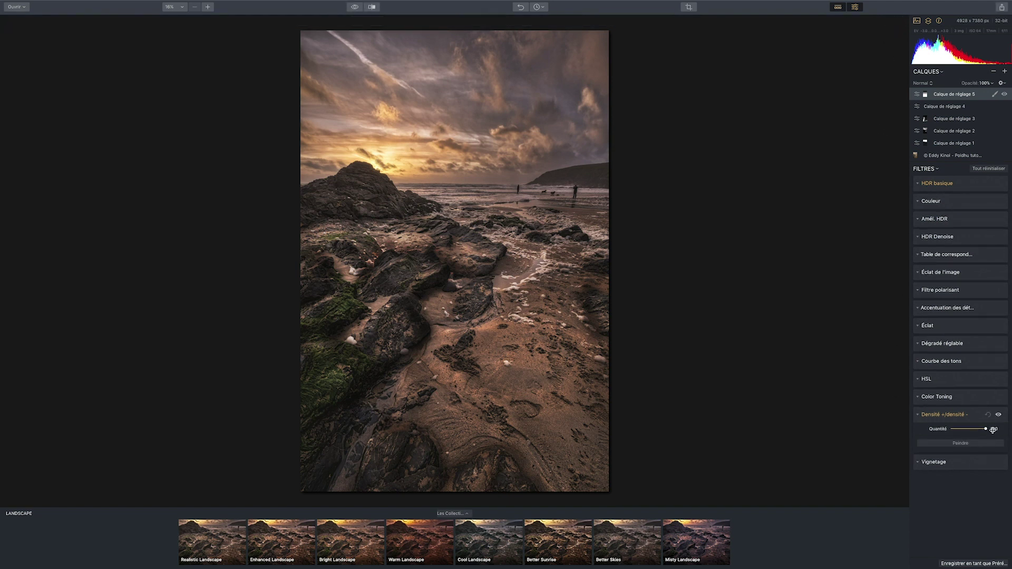
left_click_drag(986, 431, 954, 431)
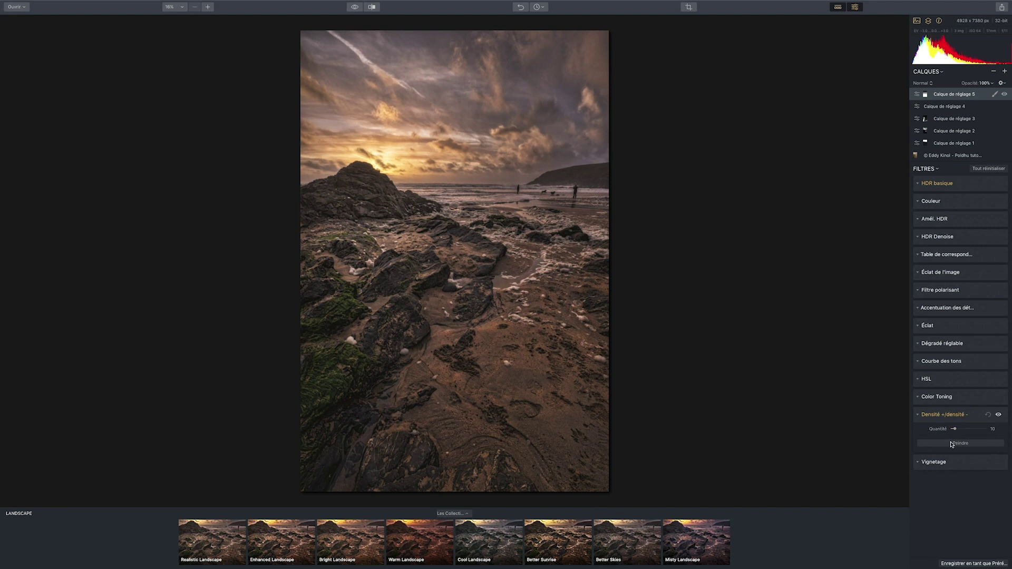
left_click(998, 415)
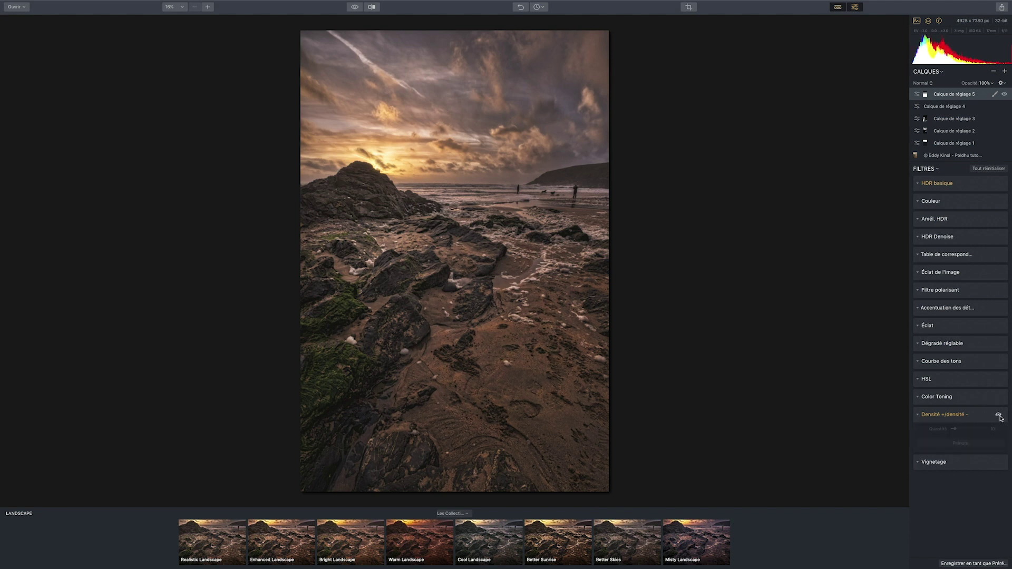
left_click(998, 415)
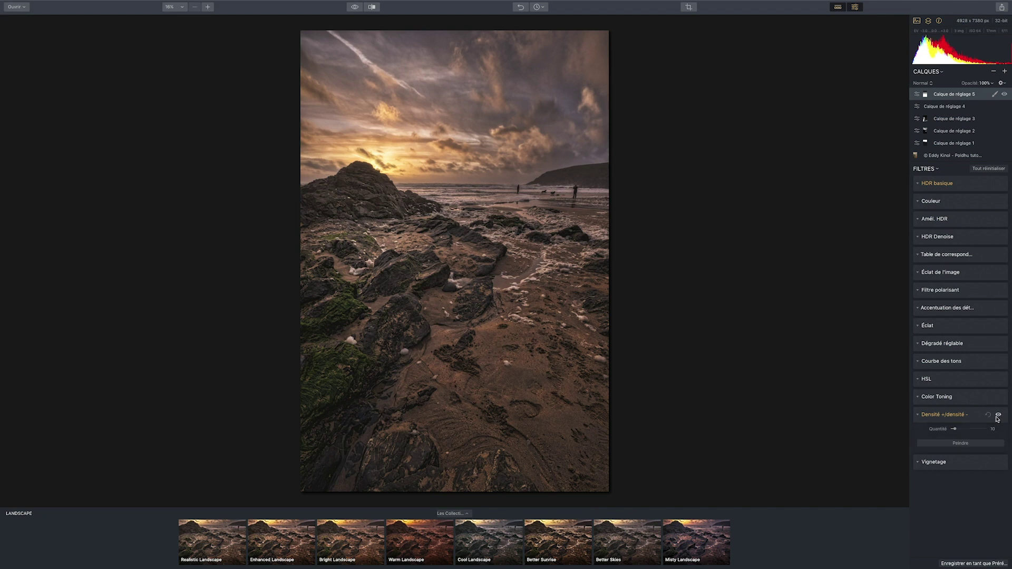
- Set the Densité +/densité - Quantité to 27 and check the effect by hiding and showing the filter
left_click_drag(957, 431, 960, 429)
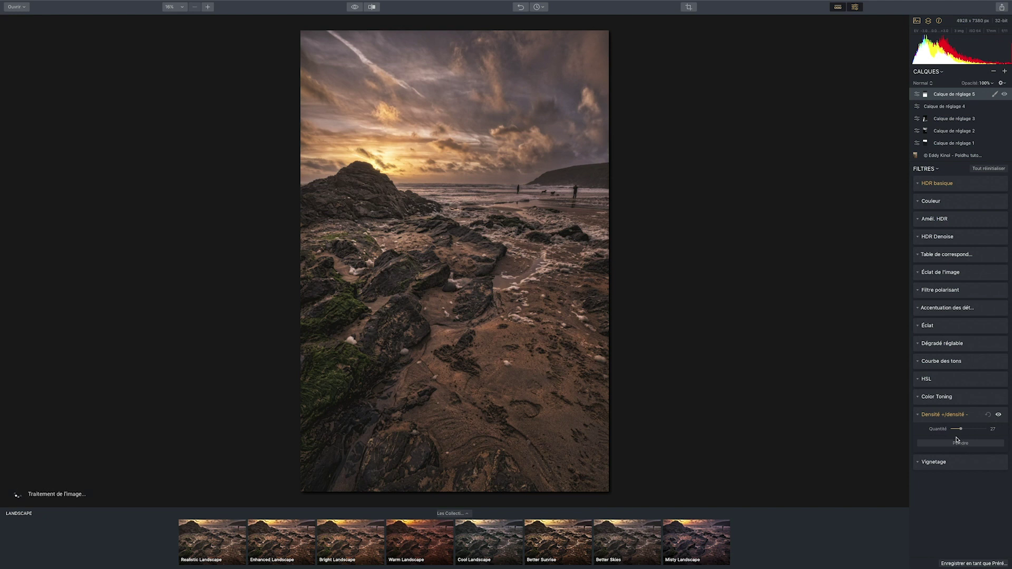
left_click(998, 415)
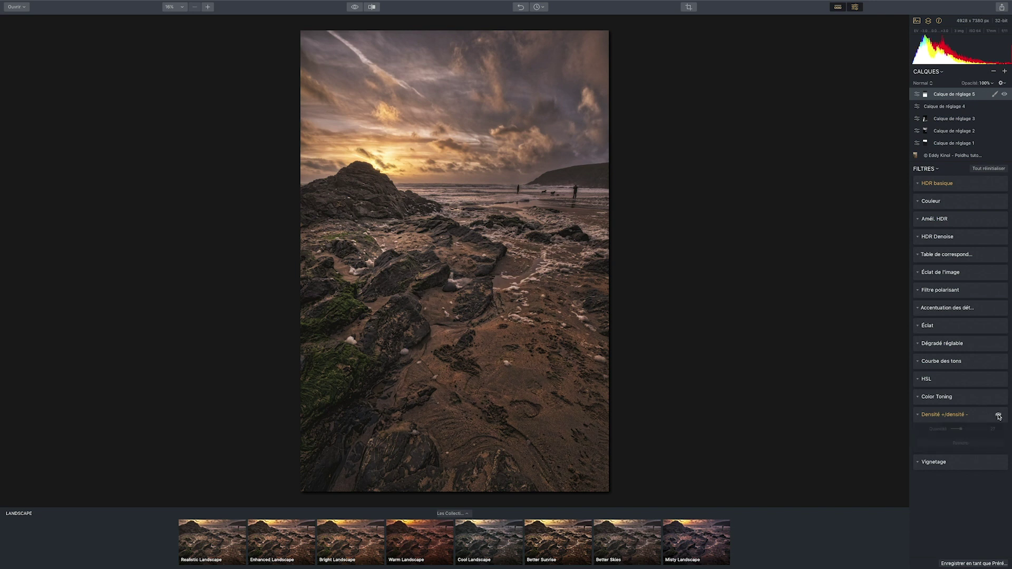
left_click(998, 416)
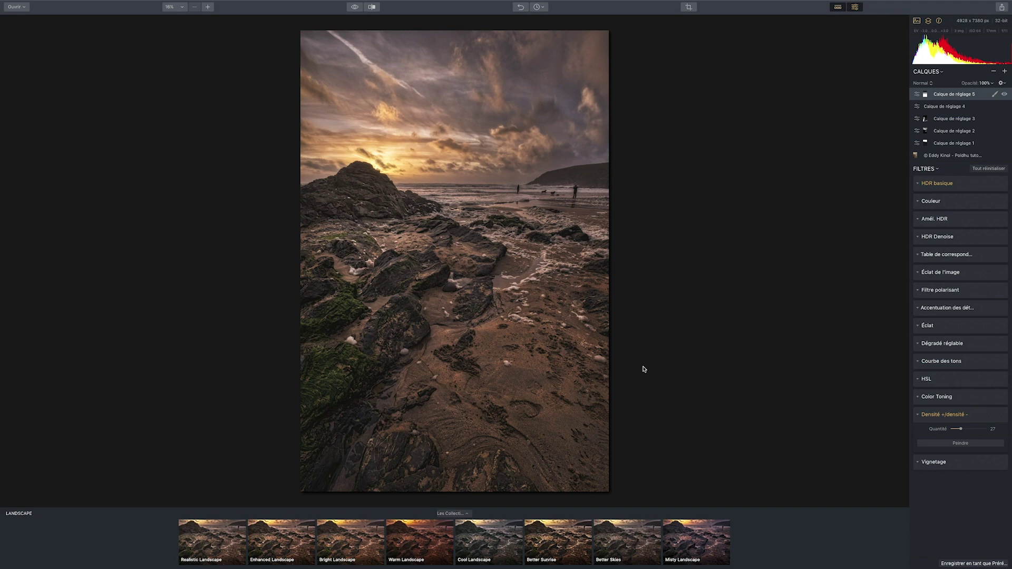
- Compare the whole edited photo with the original, including the split Avant/Après view, and return to the normal view
left_click(354, 7)
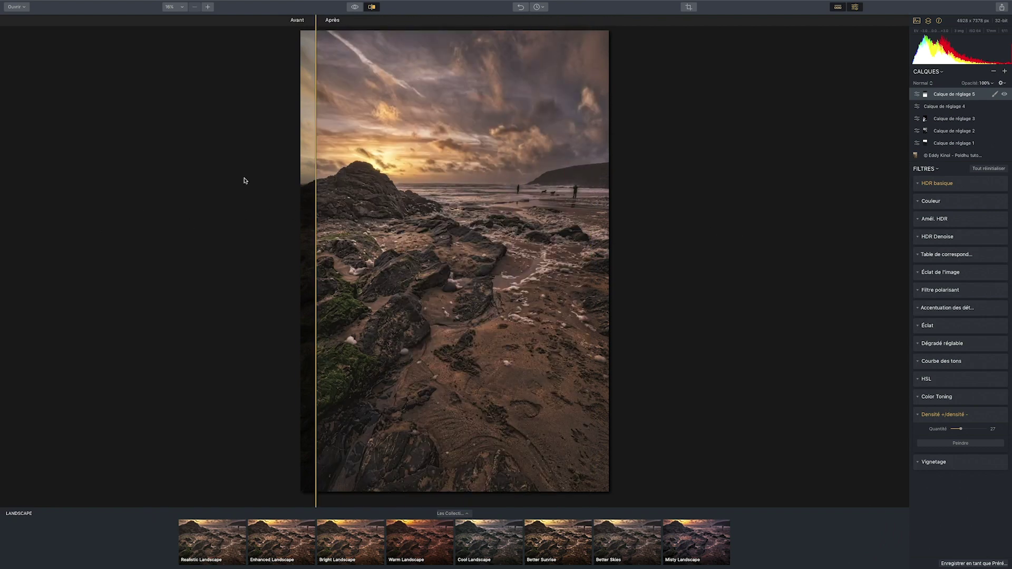
left_click(372, 7)
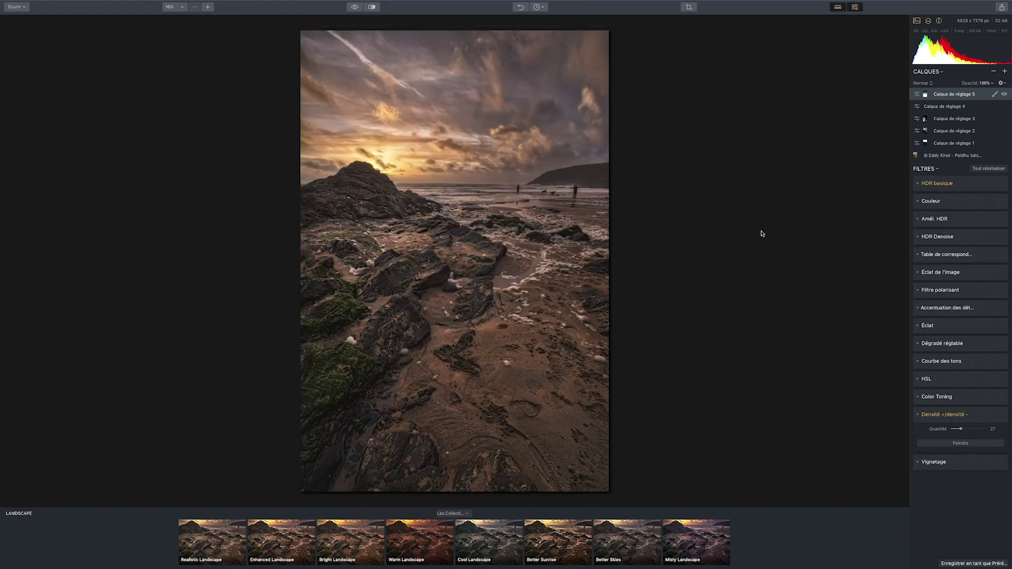